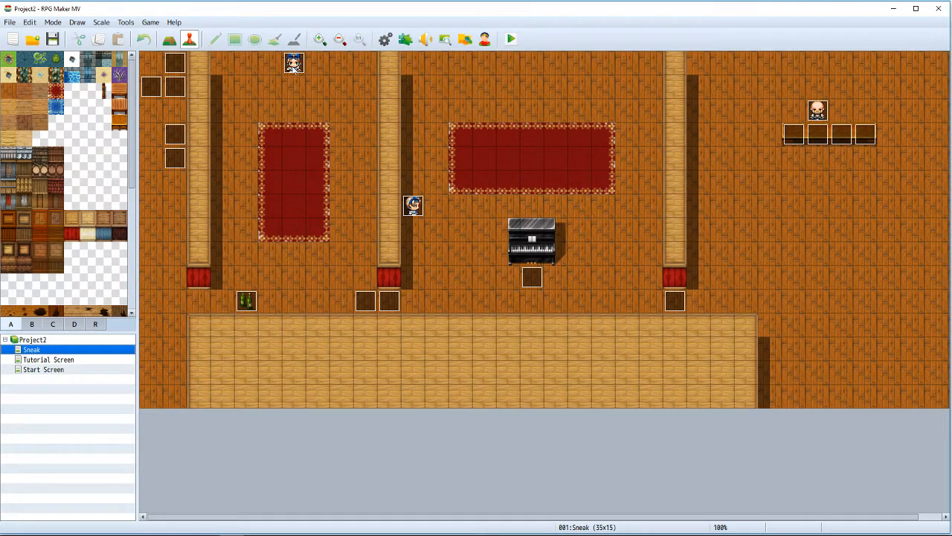
{"action": "left_click", "coordinate": [295, 70]}
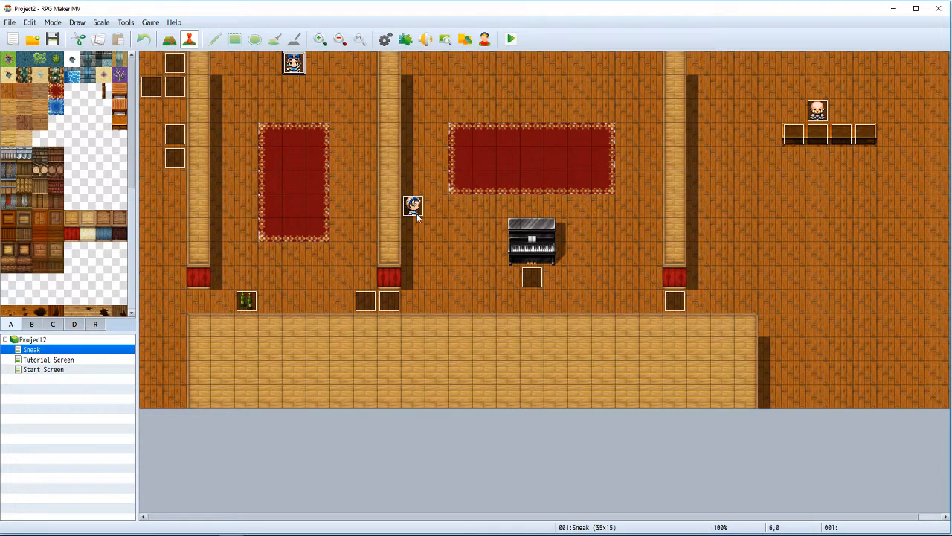
{"action": "left_click", "coordinate": [413, 206]}
{"action": "left_click", "coordinate": [293, 64]}
{"action": "left_click", "coordinate": [410, 215]}
{"action": "left_click", "coordinate": [296, 64]}
{"action": "left_click", "coordinate": [414, 206]}
{"action": "left_click", "coordinate": [296, 64]}
{"action": "left_click", "coordinate": [415, 214]}
{"action": "left_click", "coordinate": [288, 68]}
- Examine event pages 4, 5 and 6 of the Enemy 1 event (ID 001) on the Sneak map, including their self switch conditions
{"action": "double_click", "coordinate": [298, 65]}
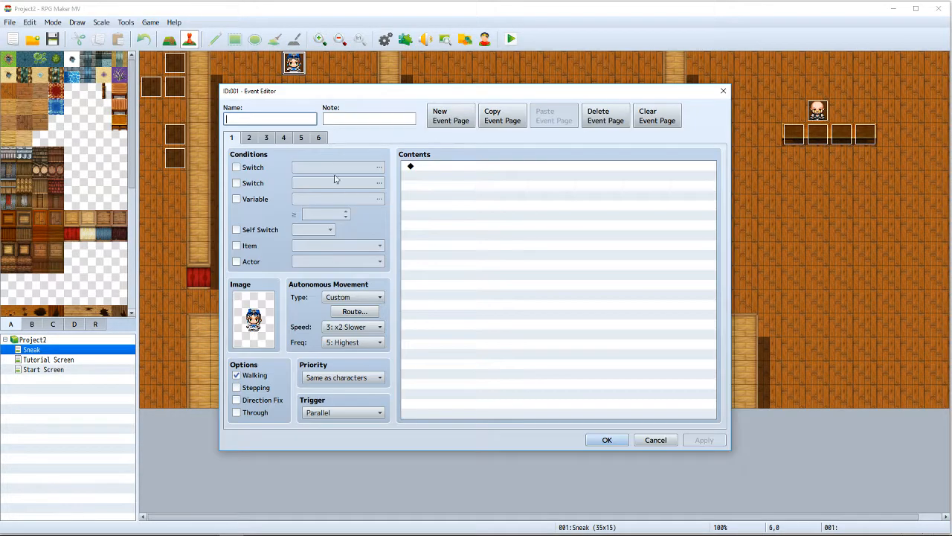
{"action": "left_click", "coordinate": [301, 138]}
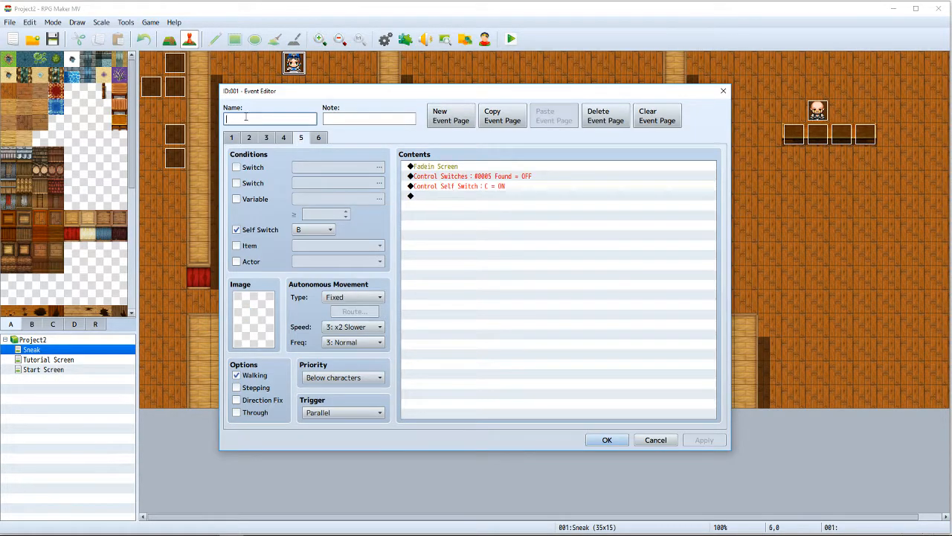
{"action": "left_click", "coordinate": [283, 138]}
{"action": "left_click", "coordinate": [304, 138]}
{"action": "left_click", "coordinate": [289, 141]}
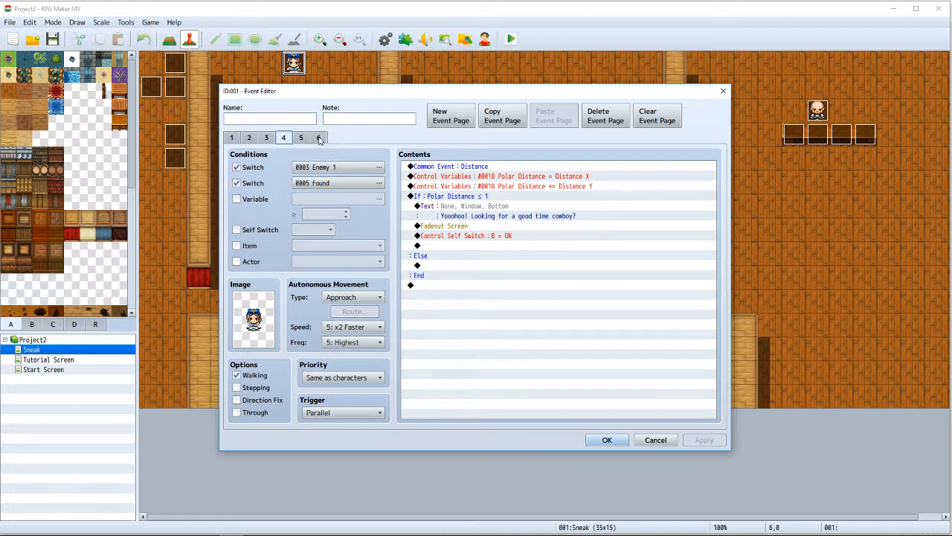
{"action": "left_click", "coordinate": [306, 138]}
{"action": "left_click", "coordinate": [474, 187]}
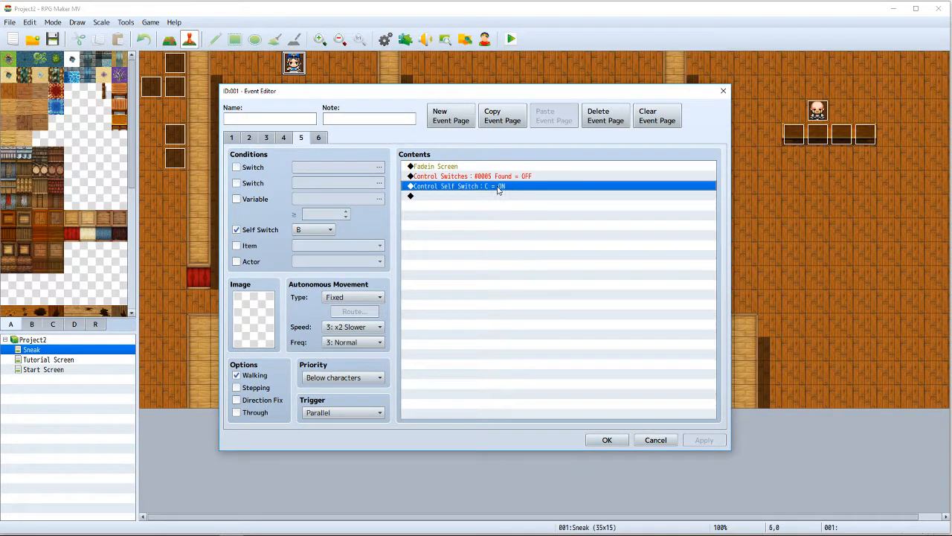
{"action": "left_click", "coordinate": [319, 138]}
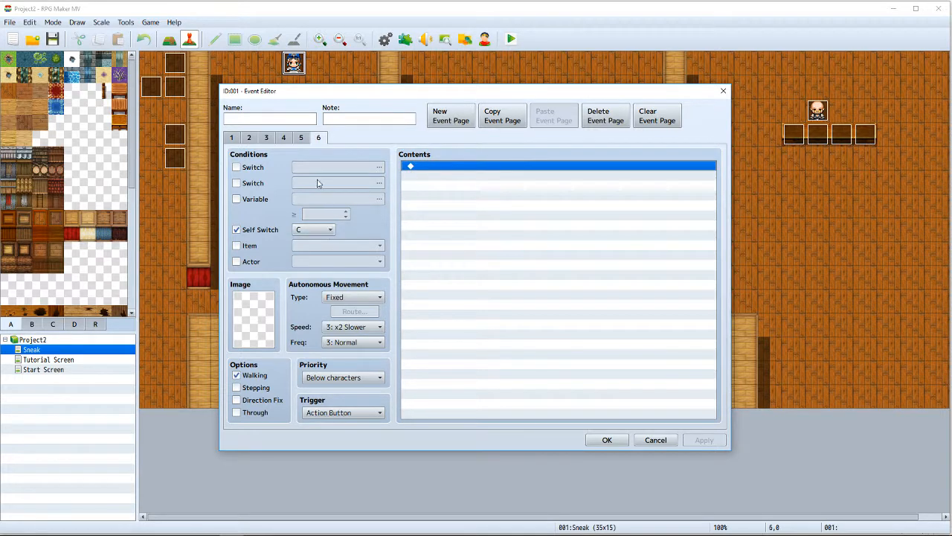
{"action": "left_click", "coordinate": [305, 139]}
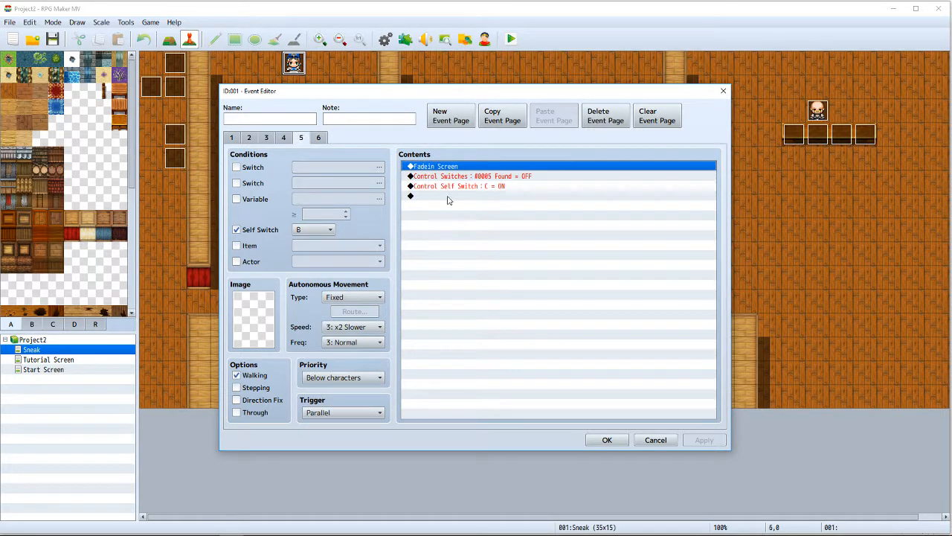
{"action": "left_click", "coordinate": [319, 137]}
{"action": "left_click", "coordinate": [301, 138]}
{"action": "left_click", "coordinate": [607, 440]}
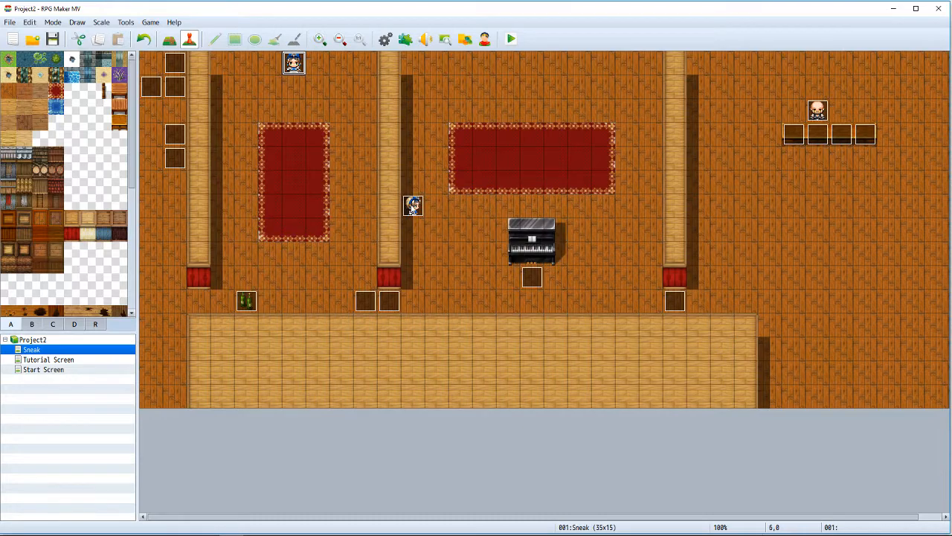
- Compare event pages 3, 4 and 5 of the Enemy 2 event (ID 006) beside the middle wall of the Sneak map
{"action": "double_click", "coordinate": [413, 207]}
{"action": "left_click", "coordinate": [302, 138]}
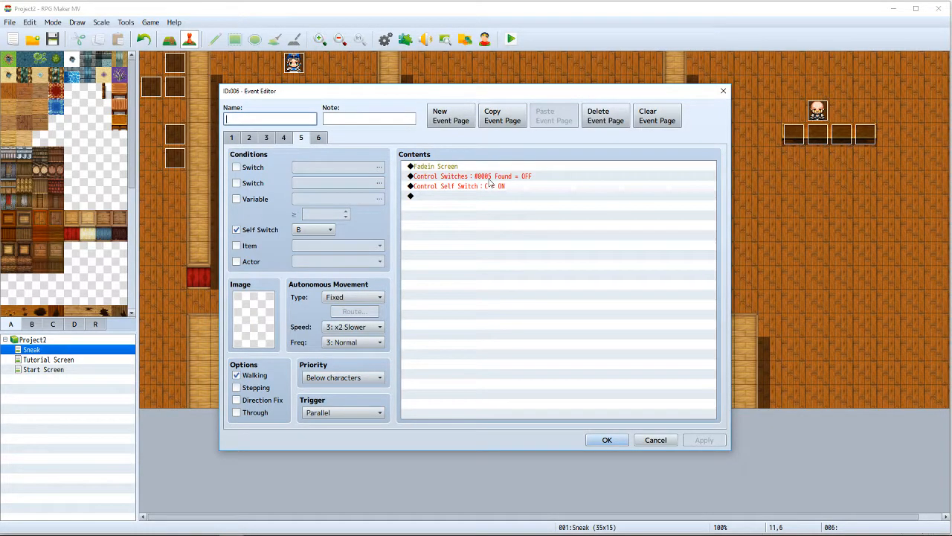
{"action": "left_click", "coordinate": [284, 137]}
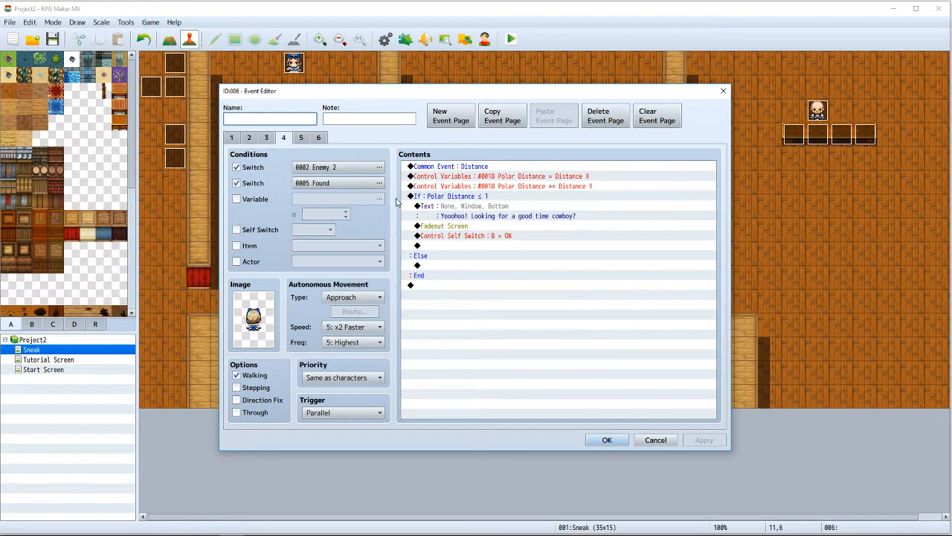
{"action": "left_click", "coordinate": [272, 140]}
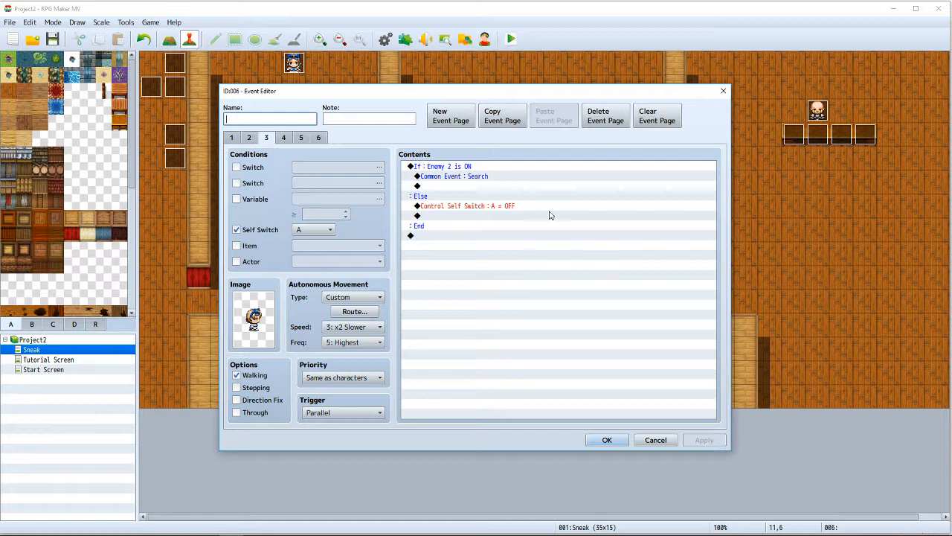
{"action": "left_click", "coordinate": [286, 136]}
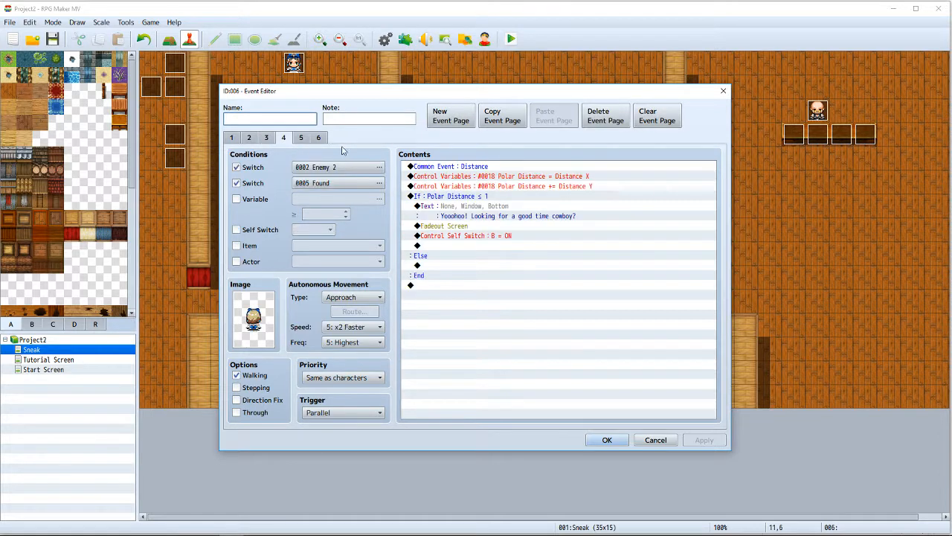
{"action": "left_click", "coordinate": [272, 140]}
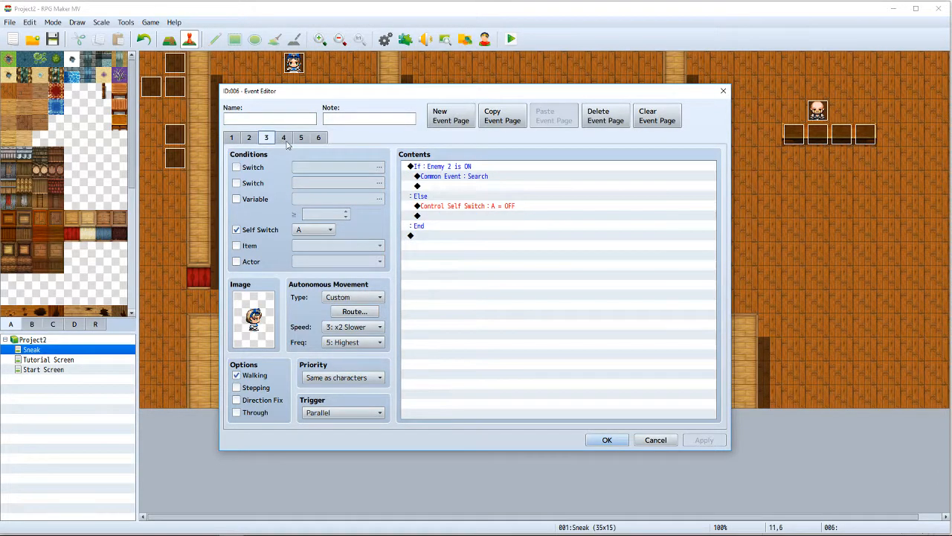
{"action": "left_click", "coordinate": [285, 139]}
{"action": "left_click", "coordinate": [607, 439]}
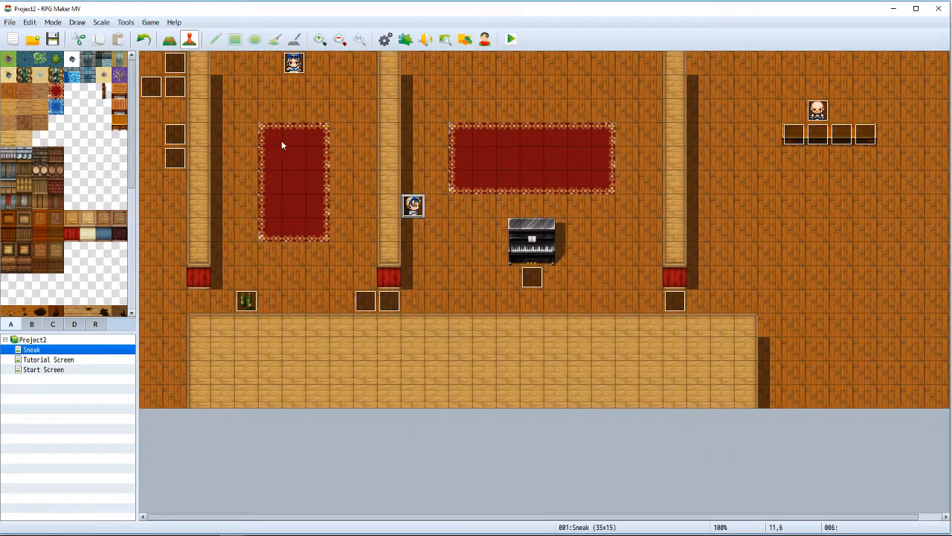
{"action": "left_click", "coordinate": [295, 65]}
{"action": "left_click", "coordinate": [412, 209]}
{"action": "left_click", "coordinate": [295, 65]}
{"action": "left_click", "coordinate": [415, 208]}
{"action": "left_click", "coordinate": [301, 66]}
{"action": "left_click", "coordinate": [414, 207]}
- Open the Tutorial Screen map and examine the touch-triggered events EV003 and EV004, including the switch condition on EV004's second page
{"action": "left_click", "coordinate": [69, 361]}
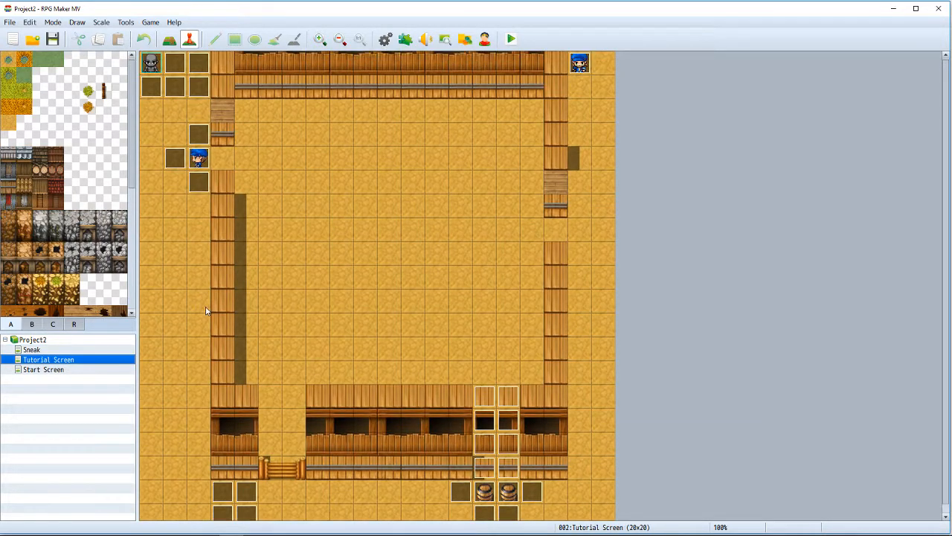
{"action": "double_click", "coordinate": [152, 93]}
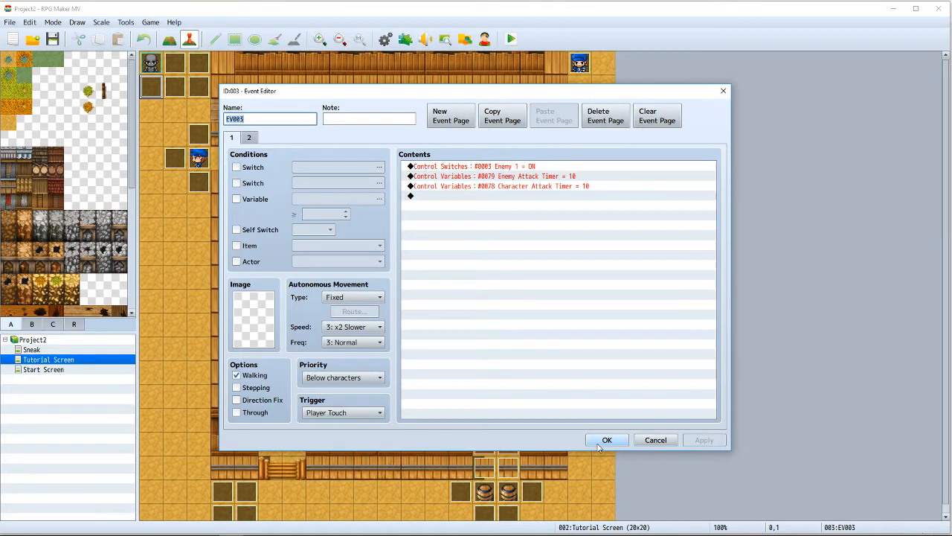
{"action": "left_click", "coordinate": [598, 444]}
{"action": "double_click", "coordinate": [175, 61]}
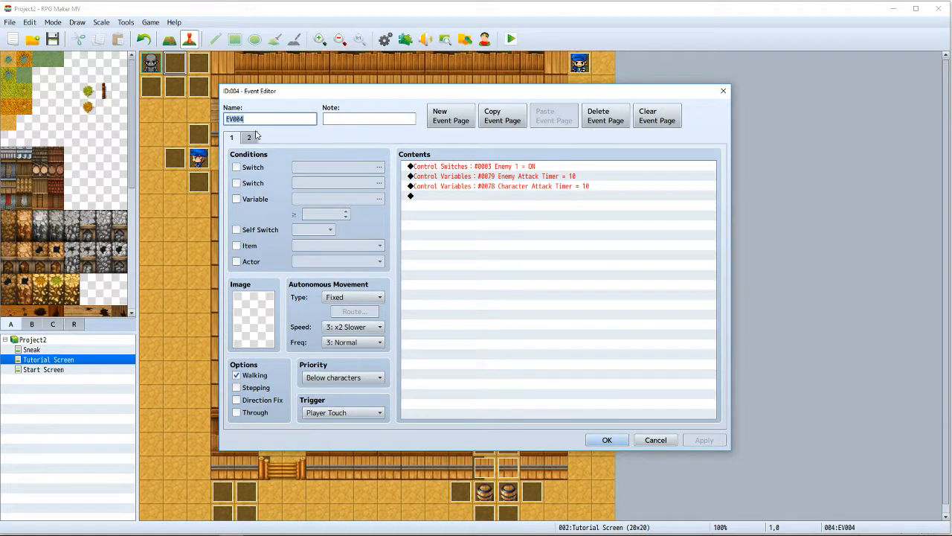
{"action": "left_click", "coordinate": [250, 138]}
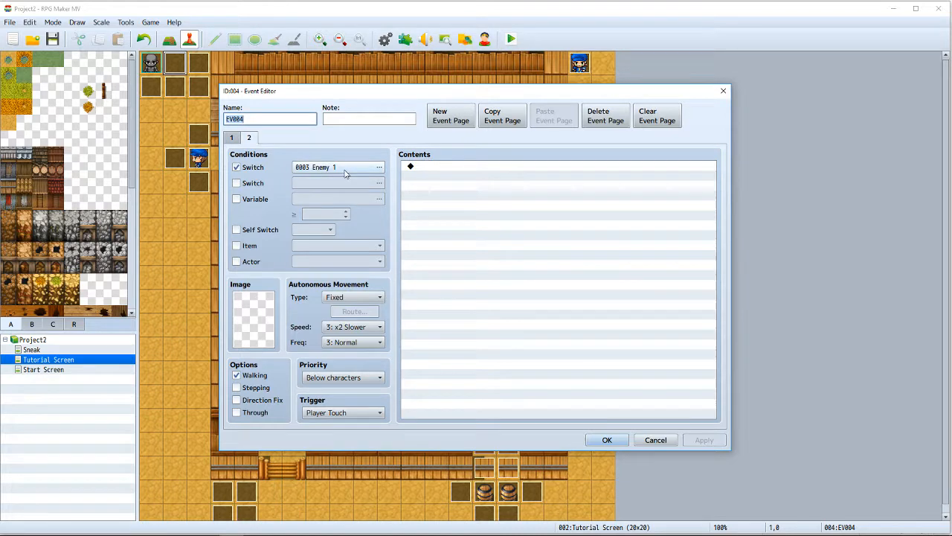
{"action": "left_click", "coordinate": [608, 439]}
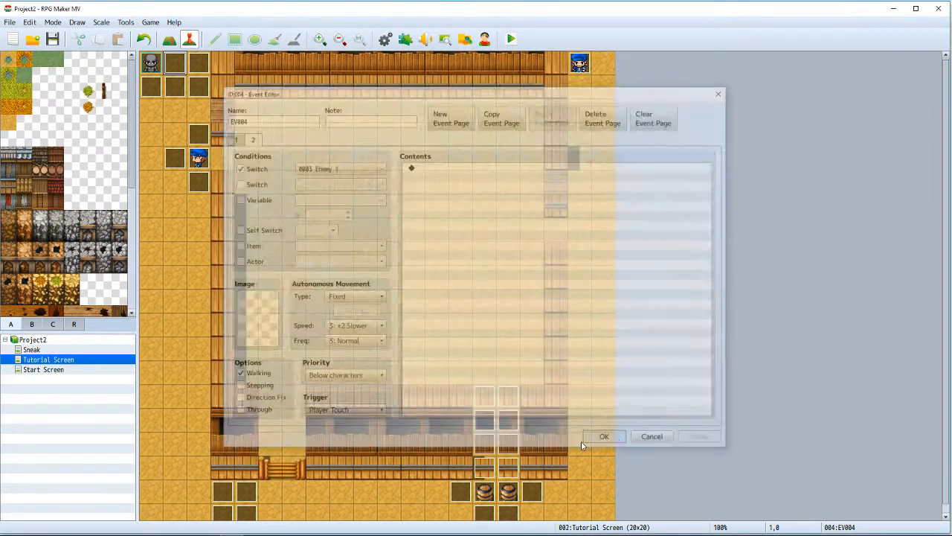
- Examine the Enemy 1 and Enemy 2 switch commands and page 2 conditions in events EV025 and EV027 below the fence gate
{"action": "double_click", "coordinate": [253, 488]}
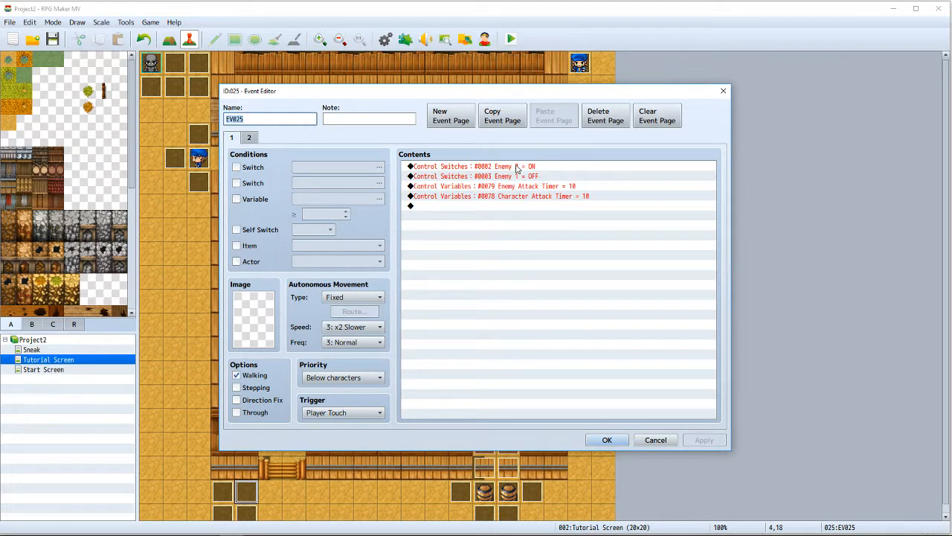
{"action": "left_click", "coordinate": [248, 137]}
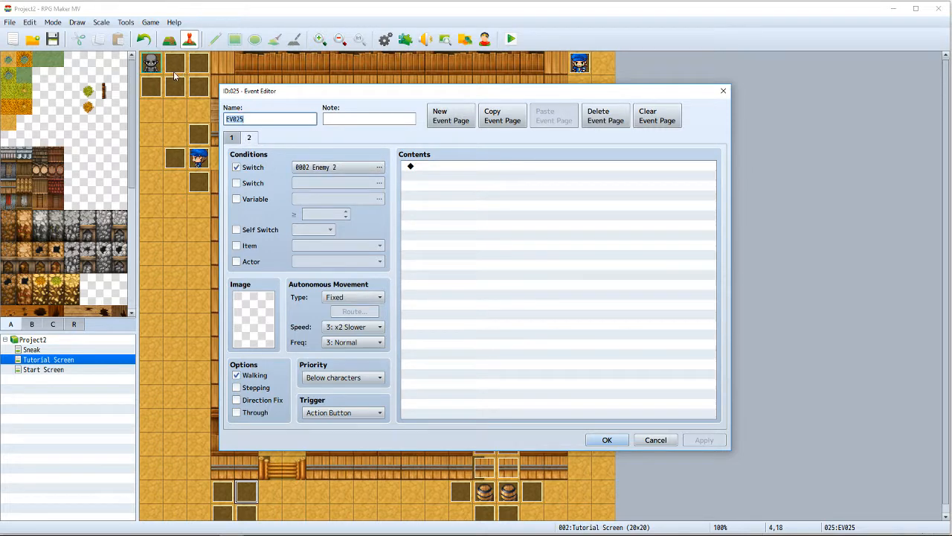
{"action": "left_click", "coordinate": [607, 440]}
{"action": "double_click", "coordinate": [223, 493]}
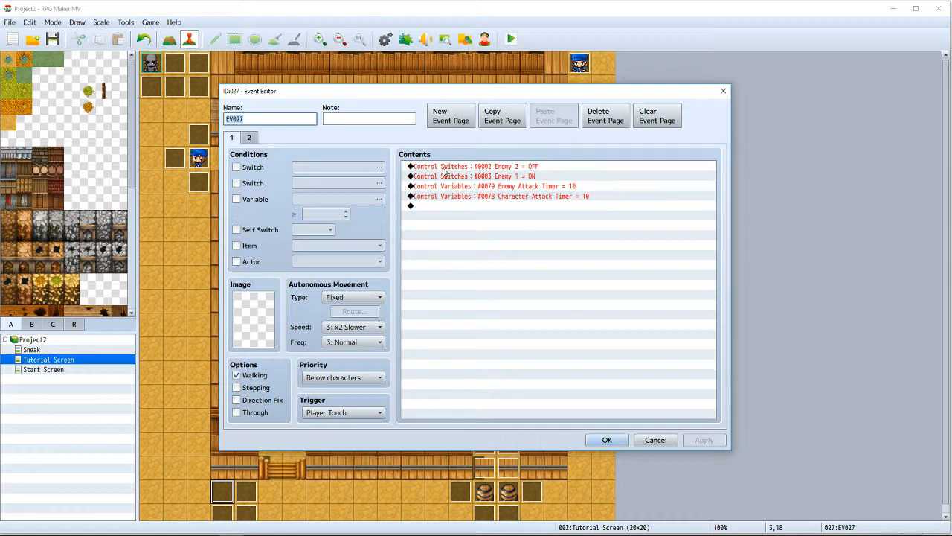
{"action": "left_click", "coordinate": [249, 138]}
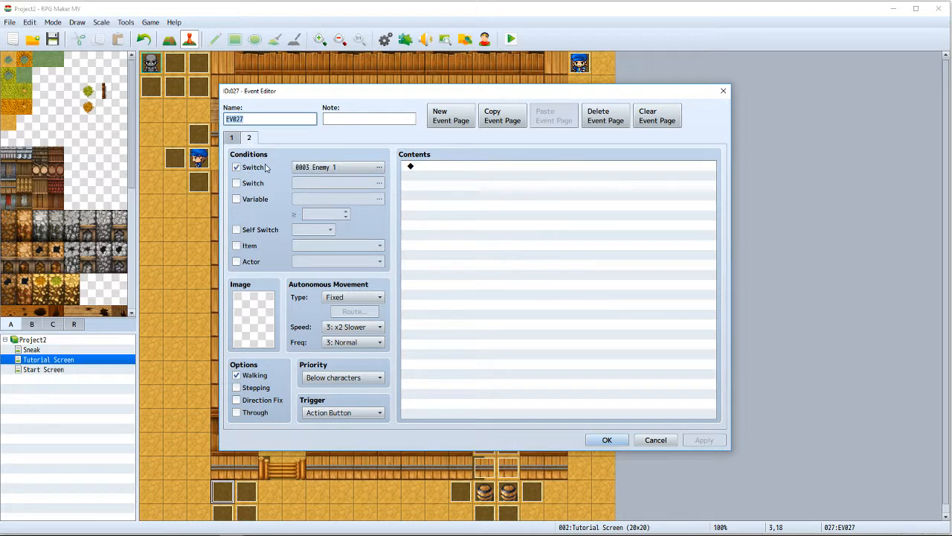
{"action": "left_click", "coordinate": [228, 143]}
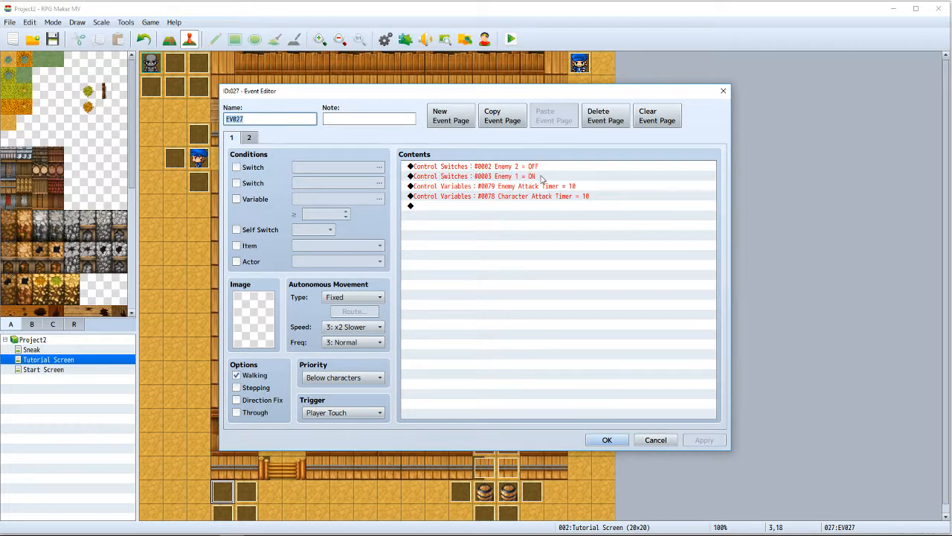
{"action": "left_click", "coordinate": [607, 440]}
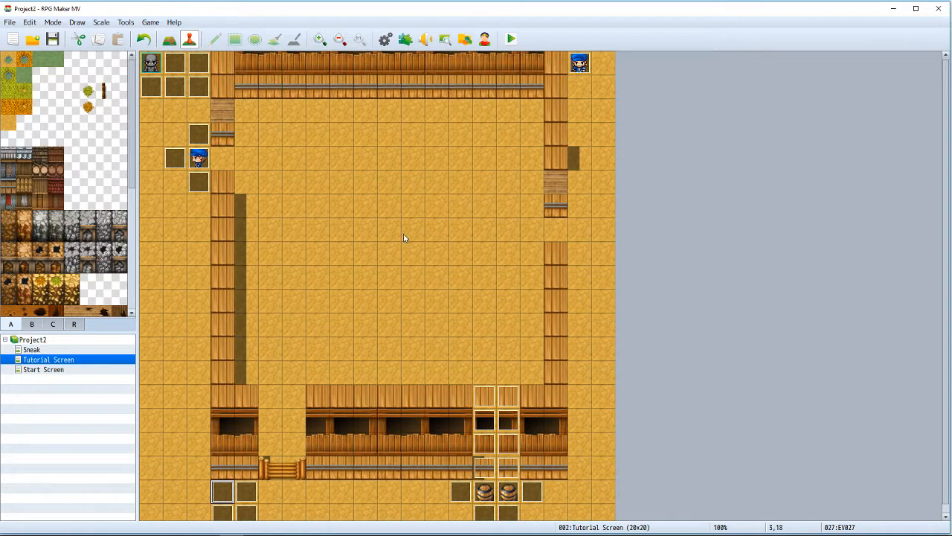
{"action": "left_click", "coordinate": [200, 165]}
{"action": "left_click", "coordinate": [584, 65]}
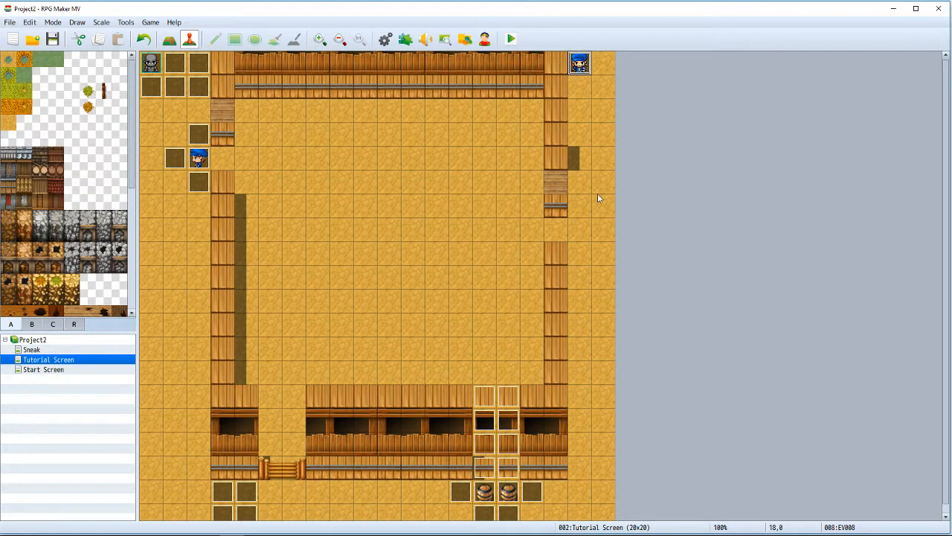
{"action": "left_click", "coordinate": [493, 497]}
{"action": "left_click", "coordinate": [514, 497]}
{"action": "left_click_drag", "start_coordinate": [279, 471], "coordinate": [301, 481]}
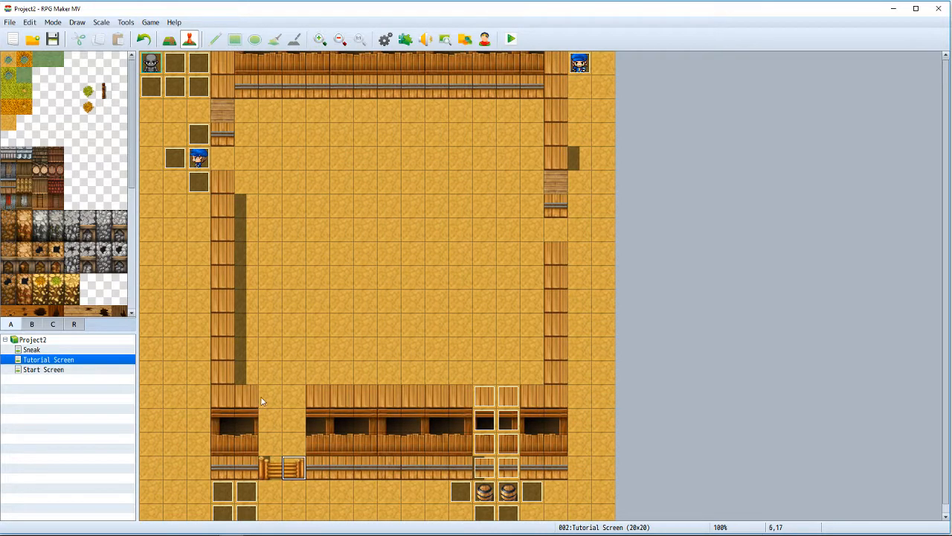
{"action": "scroll", "coordinate": [332, 486], "scroll_direction": "down", "scroll_amount": 1}
{"action": "scroll", "coordinate": [332, 486], "scroll_direction": "up", "scroll_amount": 1}
- Recheck the switch and attack timer commands on the first page of event EV003
{"action": "double_click", "coordinate": [152, 87]}
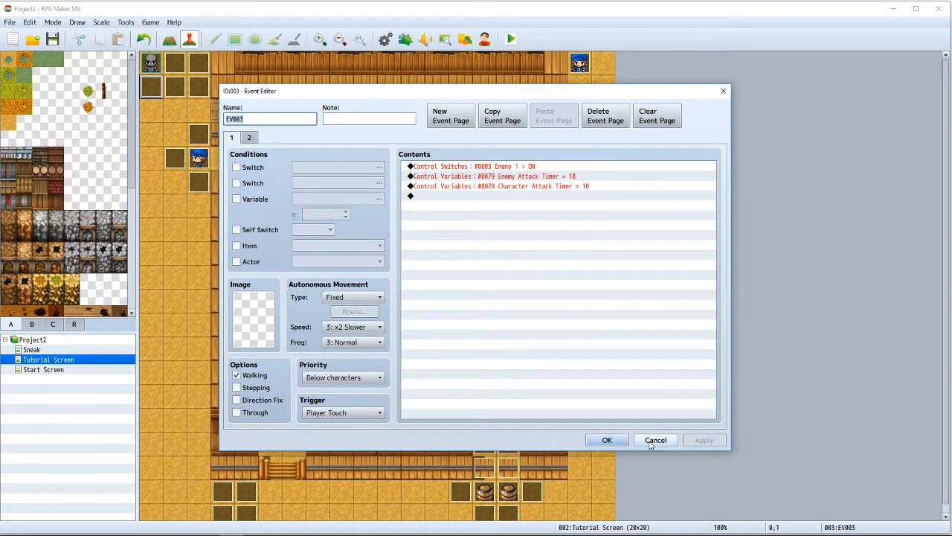
{"action": "left_click", "coordinate": [652, 442]}
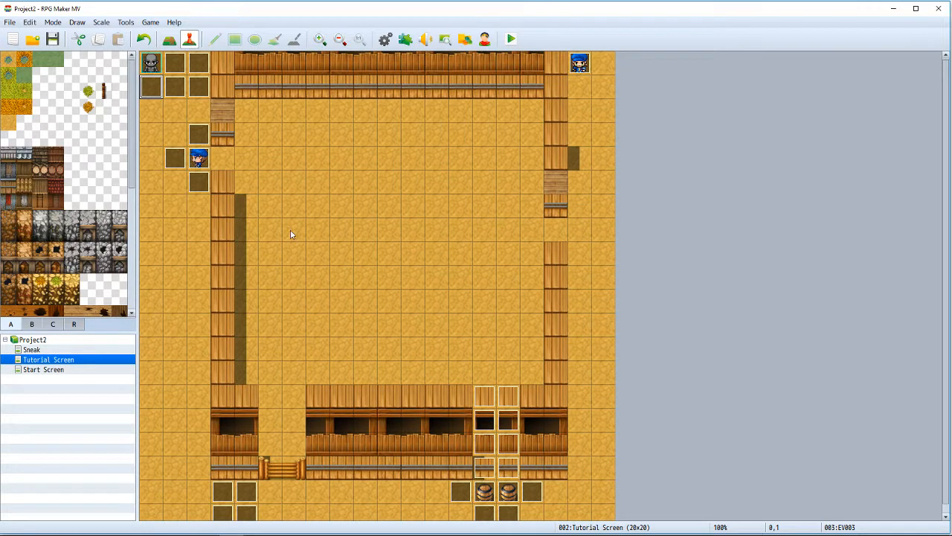
{"action": "left_click", "coordinate": [585, 70]}
{"action": "left_click", "coordinate": [200, 165]}
- View the Search common event and the unnamed common event 0020 in the database
{"action": "left_click", "coordinate": [384, 40]}
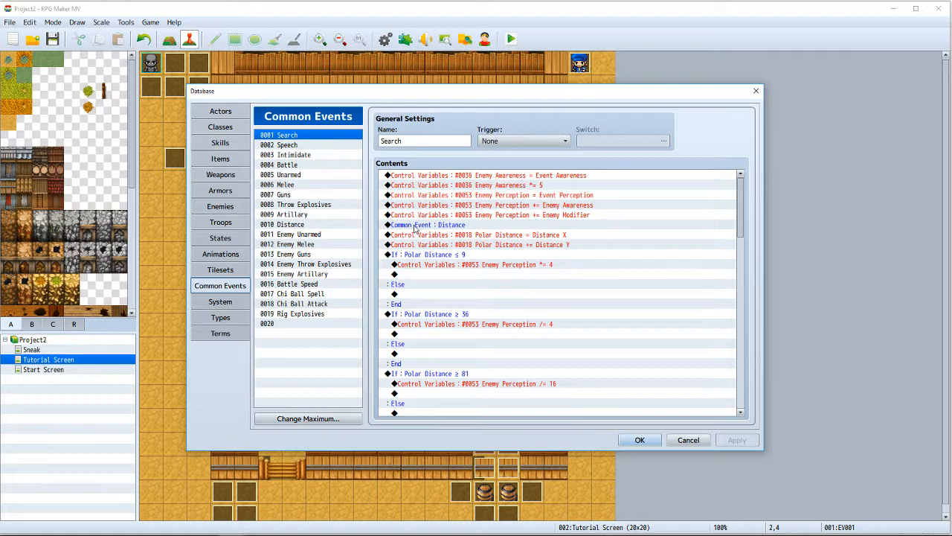
{"action": "left_click", "coordinate": [301, 325]}
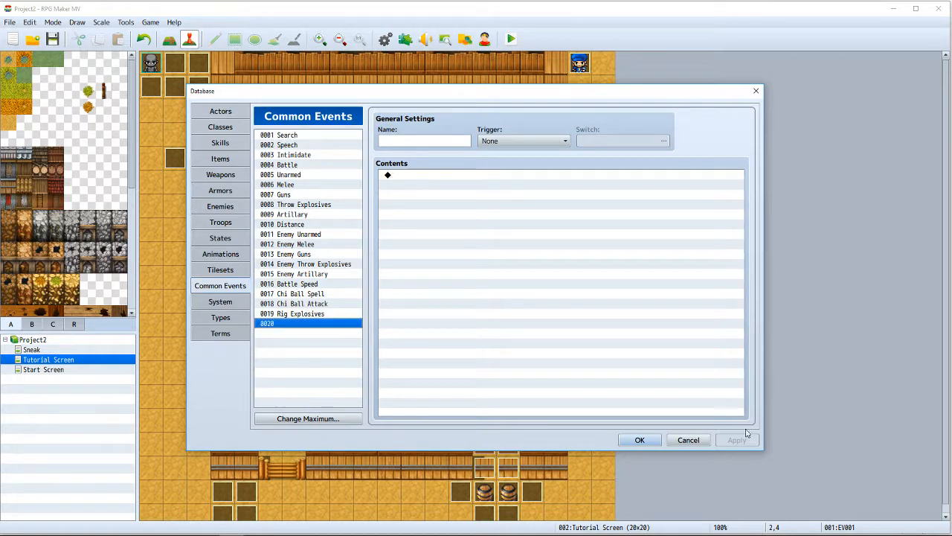
{"action": "left_click", "coordinate": [640, 440]}
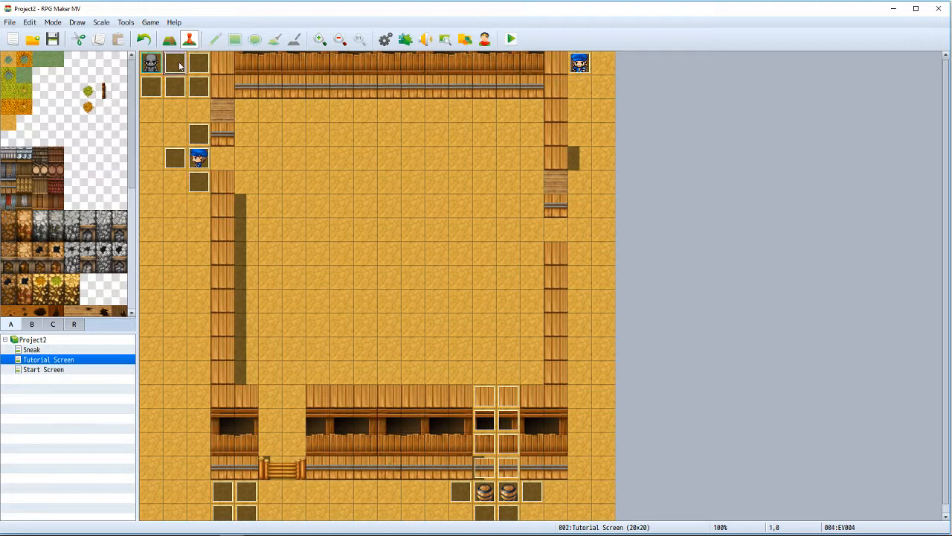
{"action": "left_click", "coordinate": [151, 87]}
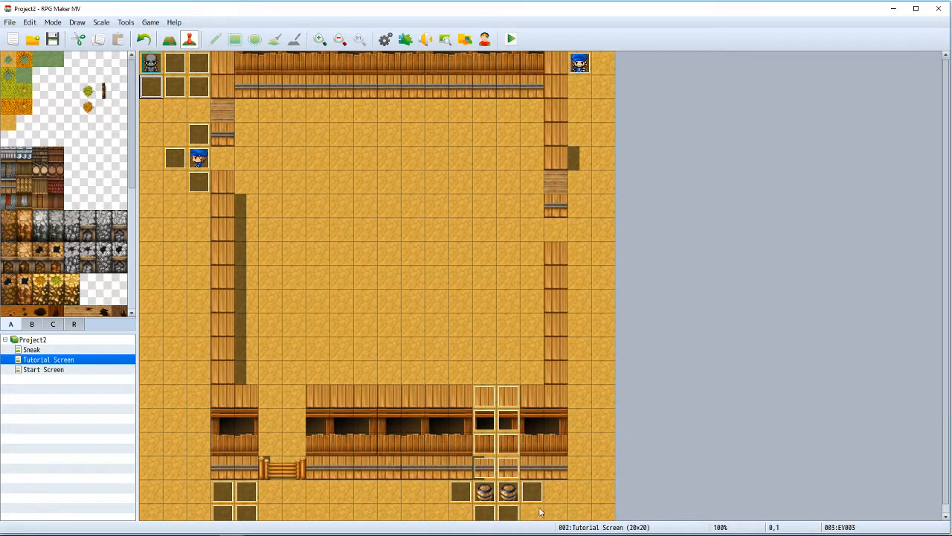
{"action": "left_click", "coordinate": [485, 499]}
{"action": "left_click", "coordinate": [517, 504]}
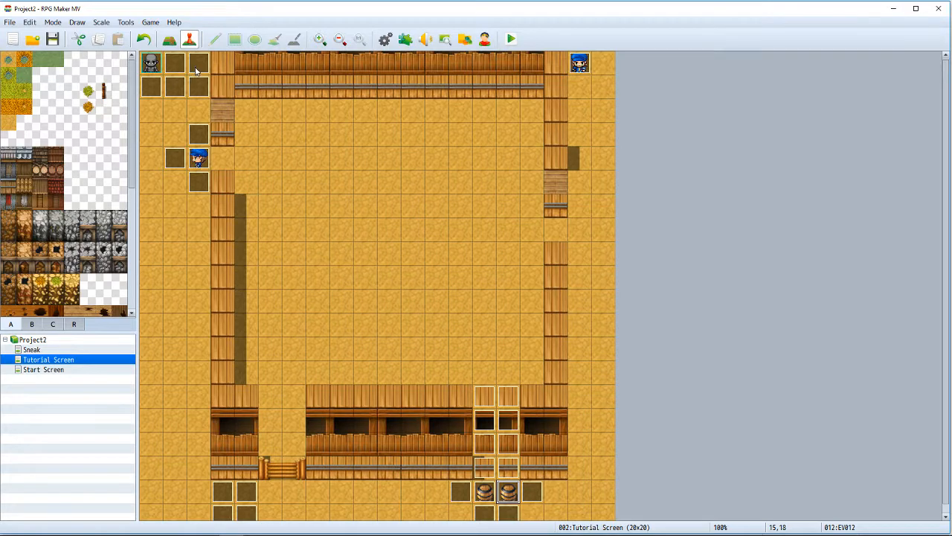
- Open the Start Screen map
{"action": "left_click", "coordinate": [45, 369]}
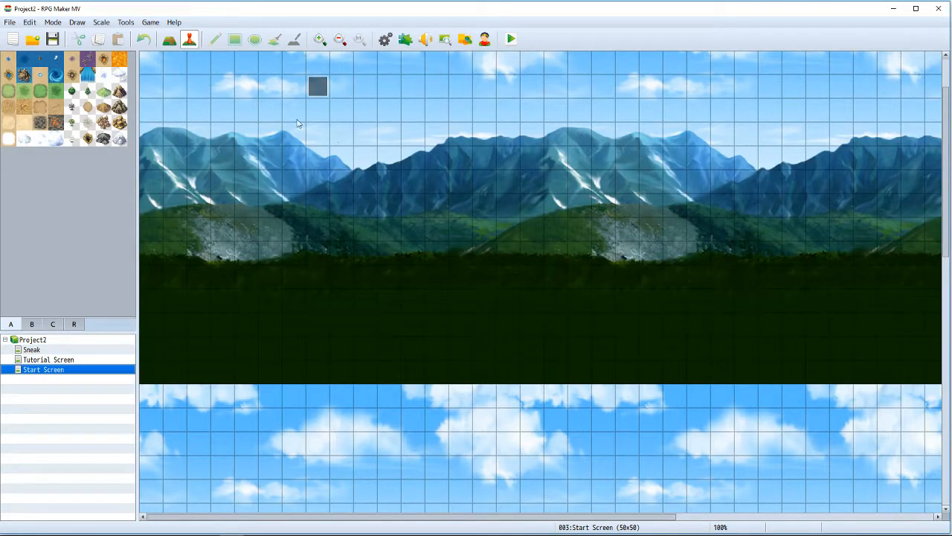
- Open the Tutorial Screen map and examine the starting variable commands on page 1 of event EV002
{"action": "left_click", "coordinate": [66, 349]}
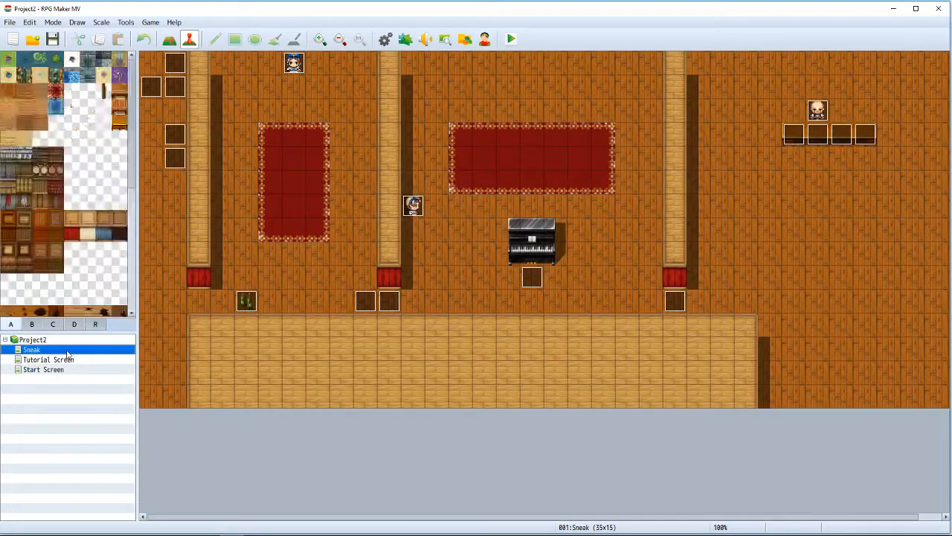
{"action": "left_click", "coordinate": [66, 360]}
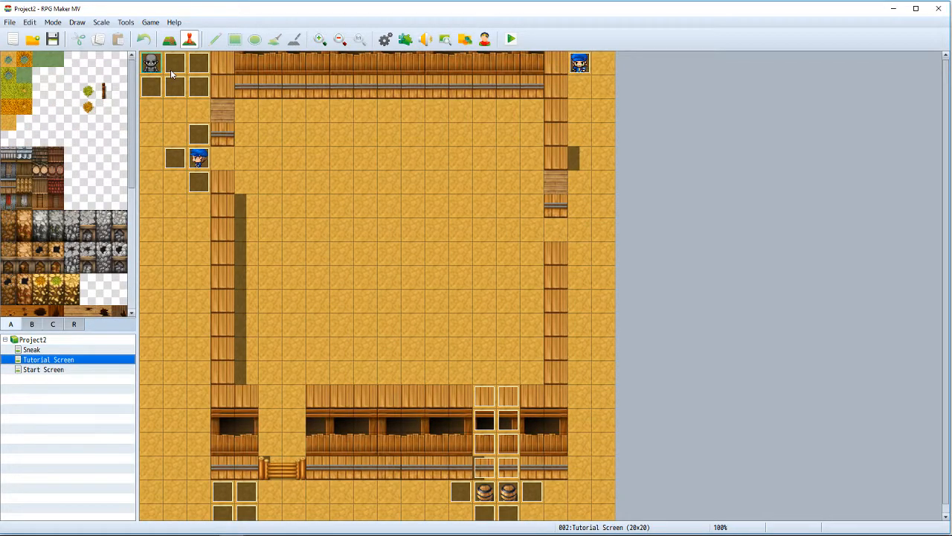
{"action": "double_click", "coordinate": [198, 65]}
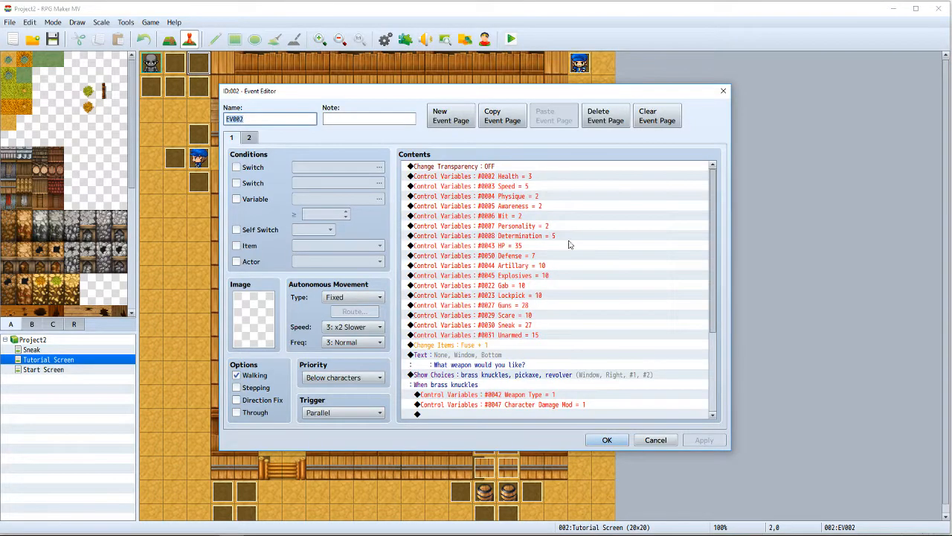
{"action": "left_click", "coordinate": [479, 169]}
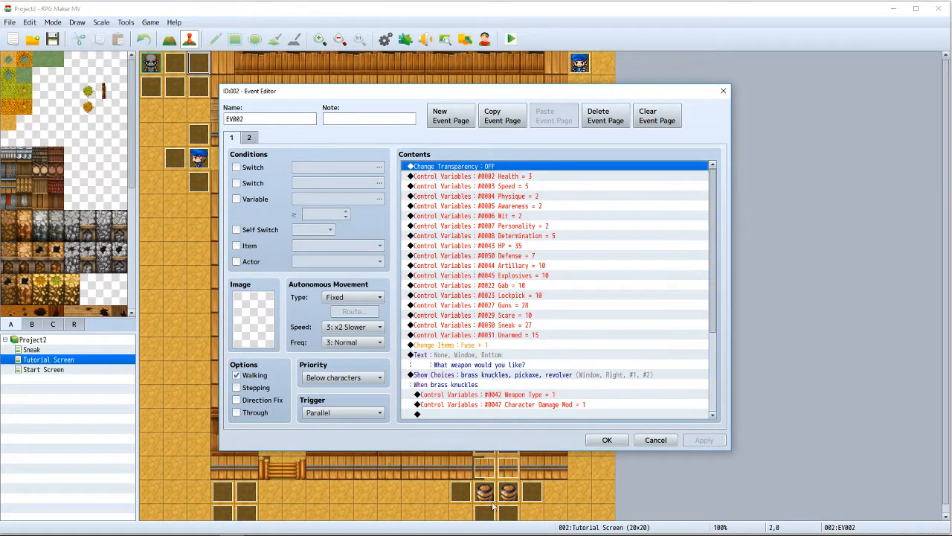
{"action": "left_click", "coordinate": [503, 365]}
{"action": "scroll", "coordinate": [503, 364], "scroll_direction": "down", "scroll_amount": 4}
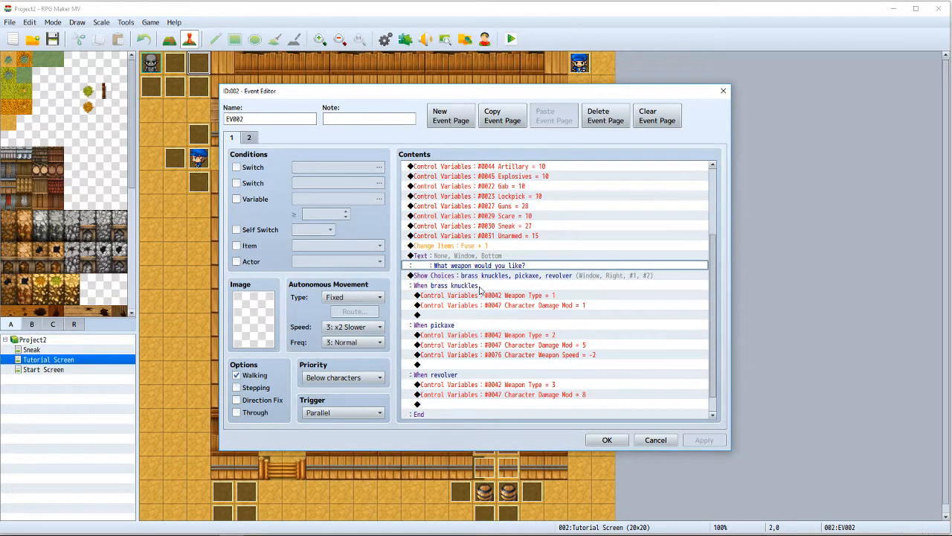
{"action": "scroll", "coordinate": [478, 311], "scroll_direction": "down", "scroll_amount": 1}
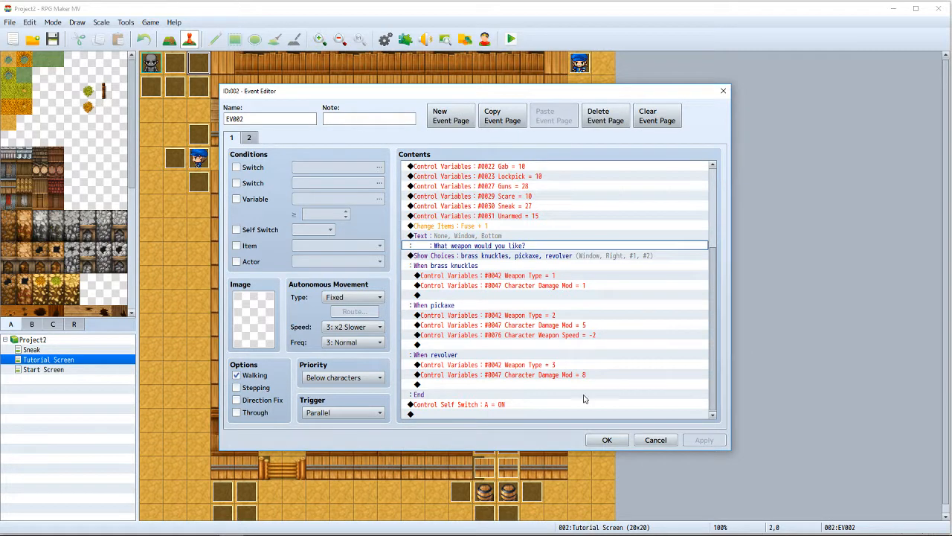
- Examine the brass knuckles, pickaxe and revolver branches on page 1 of EV002 and the HP condition on page 2
{"action": "scroll", "coordinate": [503, 236], "scroll_direction": "up", "scroll_amount": 1}
{"action": "scroll", "coordinate": [502, 238], "scroll_direction": "up", "scroll_amount": 3}
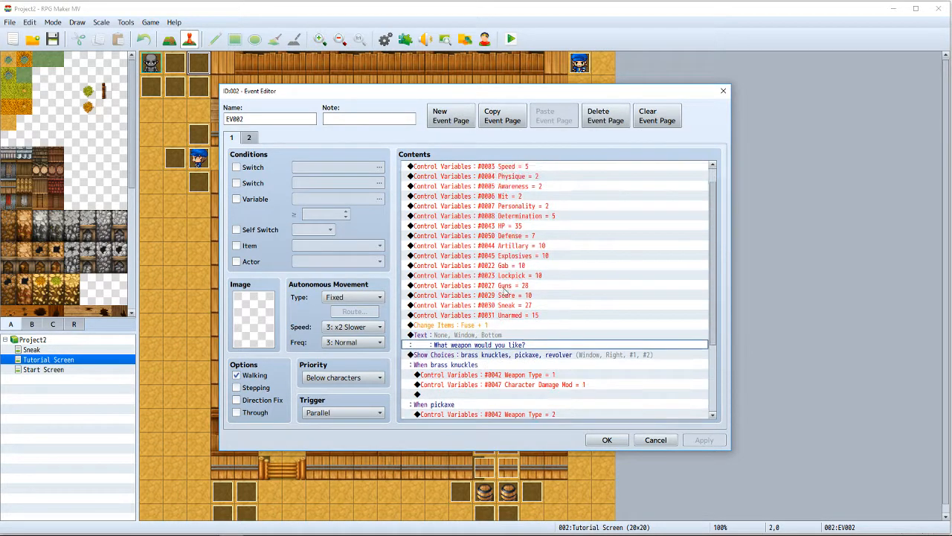
{"action": "scroll", "coordinate": [494, 249], "scroll_direction": "down", "scroll_amount": 1}
{"action": "scroll", "coordinate": [468, 318], "scroll_direction": "down", "scroll_amount": 4}
{"action": "scroll", "coordinate": [570, 381], "scroll_direction": "down", "scroll_amount": 2}
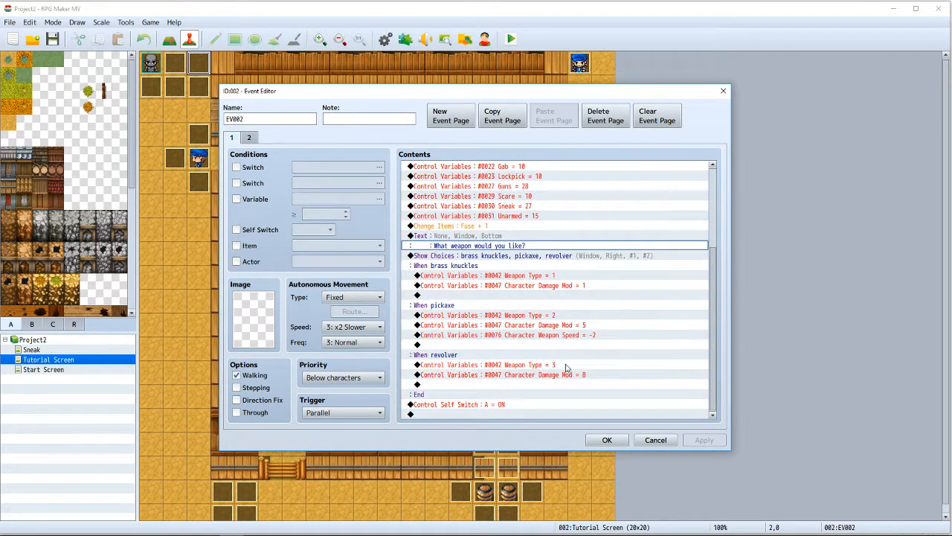
{"action": "left_click", "coordinate": [549, 276]}
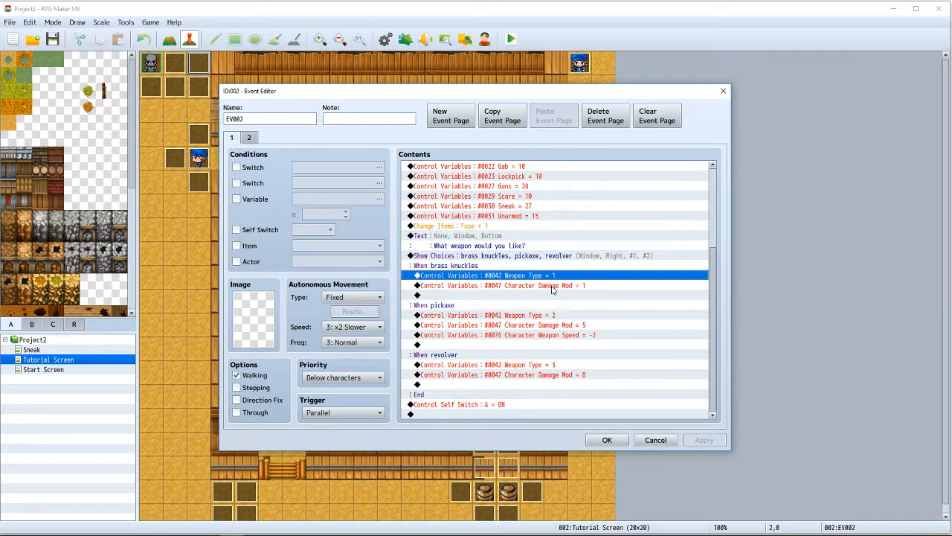
{"action": "left_click", "coordinate": [555, 287]}
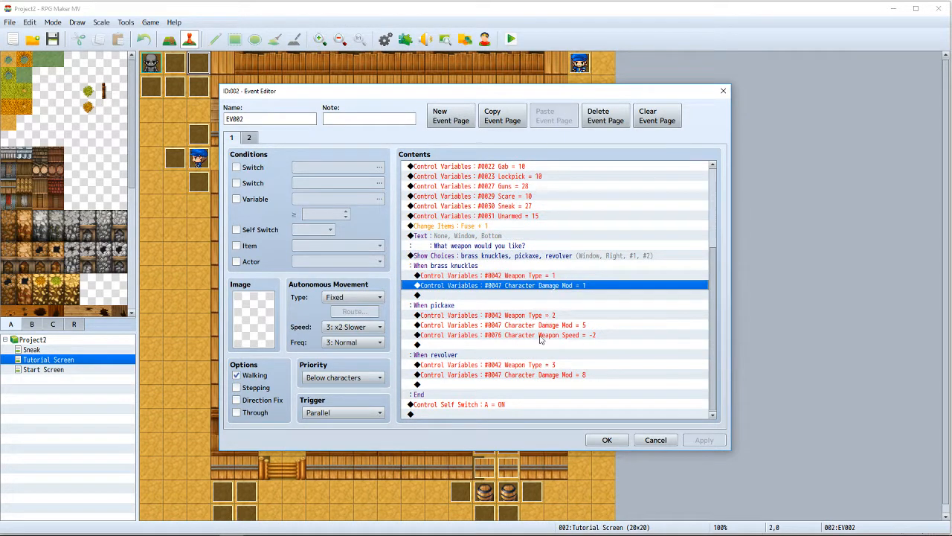
{"action": "left_click", "coordinate": [248, 141]}
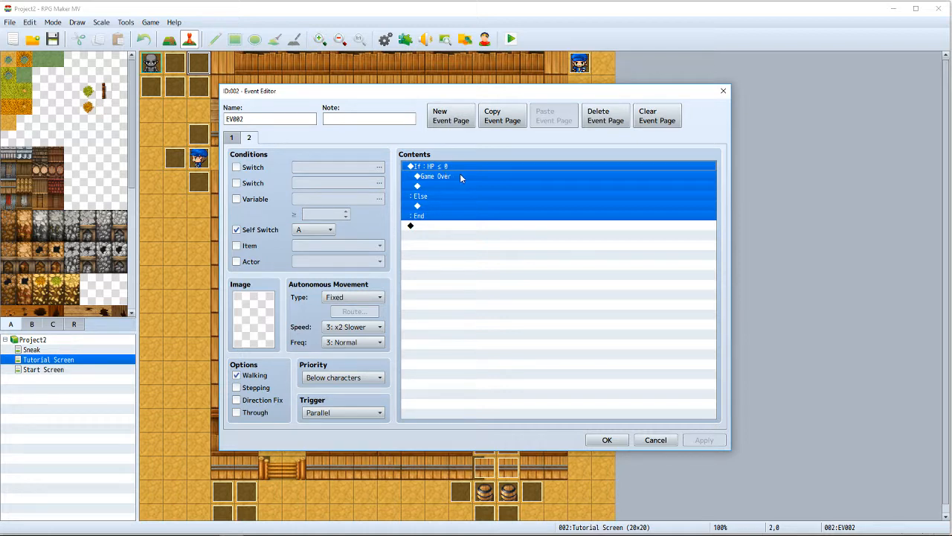
{"action": "left_click", "coordinate": [605, 441]}
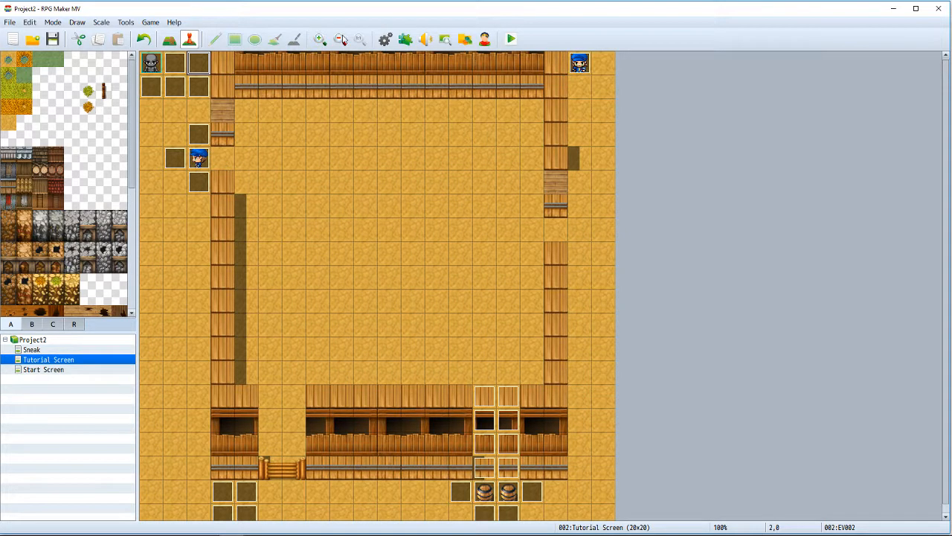
- View the Character class in the database
{"action": "left_click", "coordinate": [386, 42]}
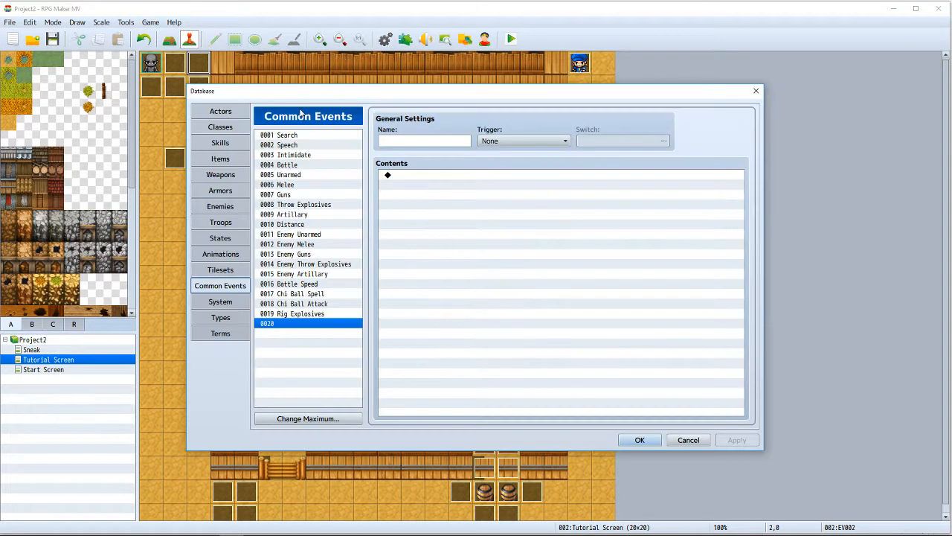
{"action": "left_click", "coordinate": [229, 127]}
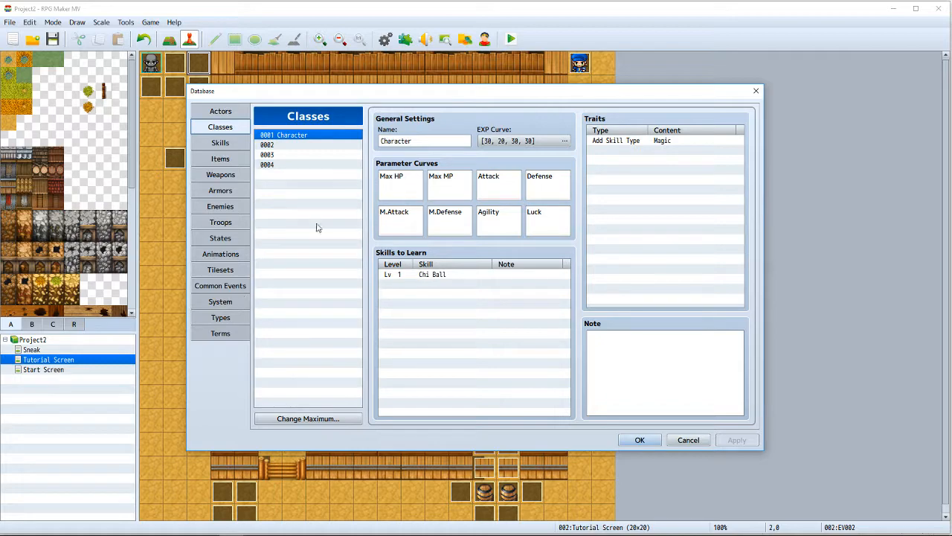
{"action": "left_click", "coordinate": [688, 440]}
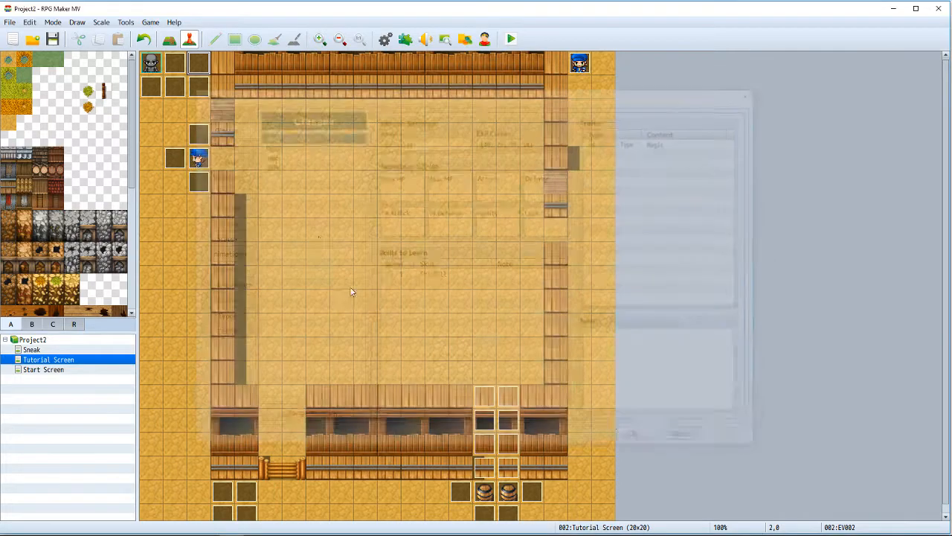
- Inspect the Change HP settings and the scene and battle commands available for page 2 of EV002, and recheck its Game Over branch
{"action": "double_click", "coordinate": [200, 69]}
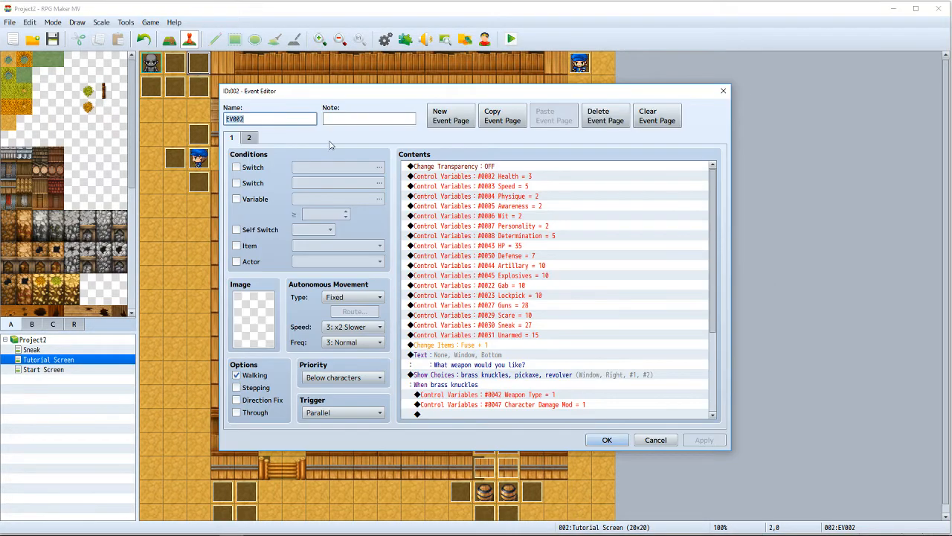
{"action": "left_click", "coordinate": [249, 137]}
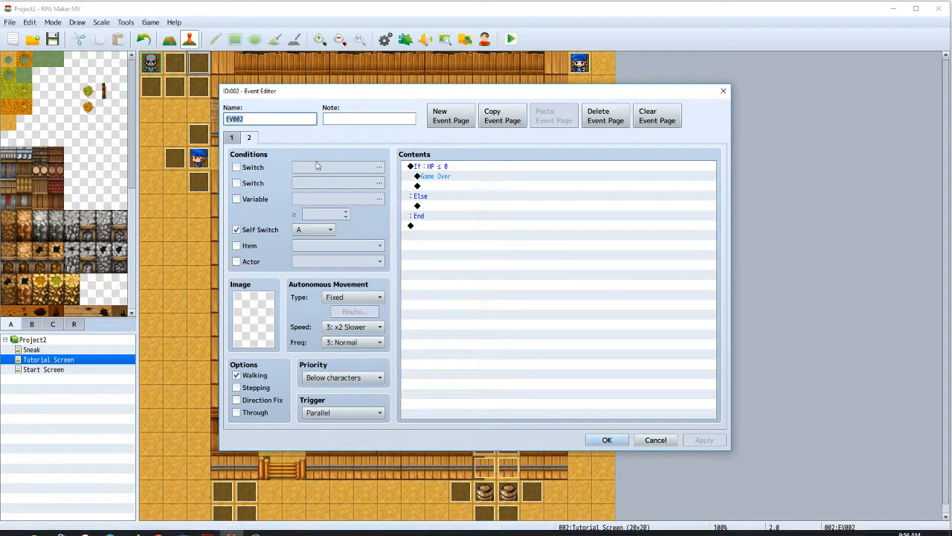
{"action": "double_click", "coordinate": [445, 226]}
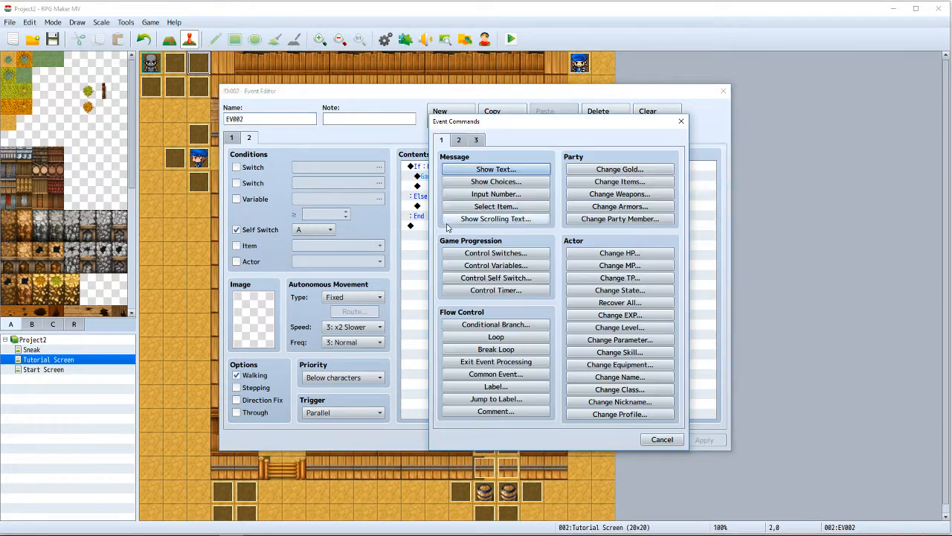
{"action": "left_click", "coordinate": [638, 255]}
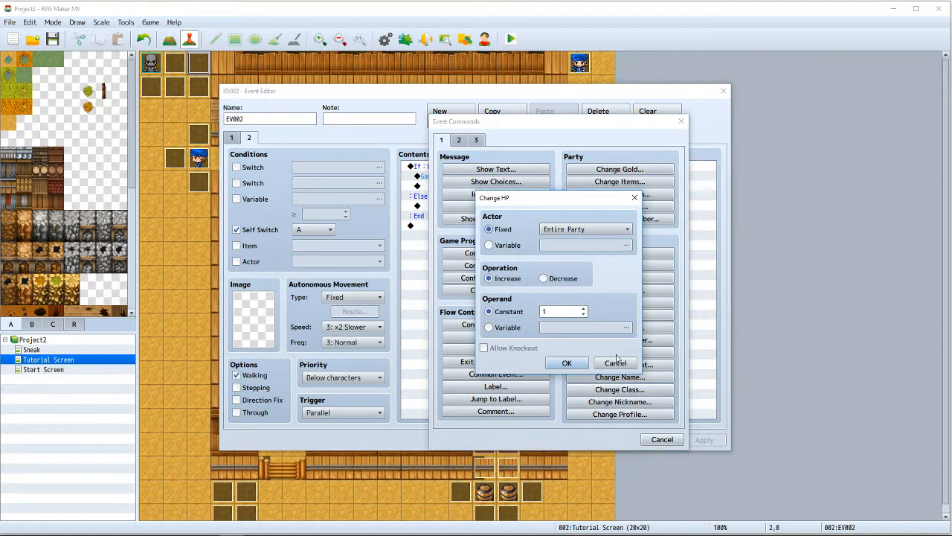
{"action": "left_click", "coordinate": [617, 361]}
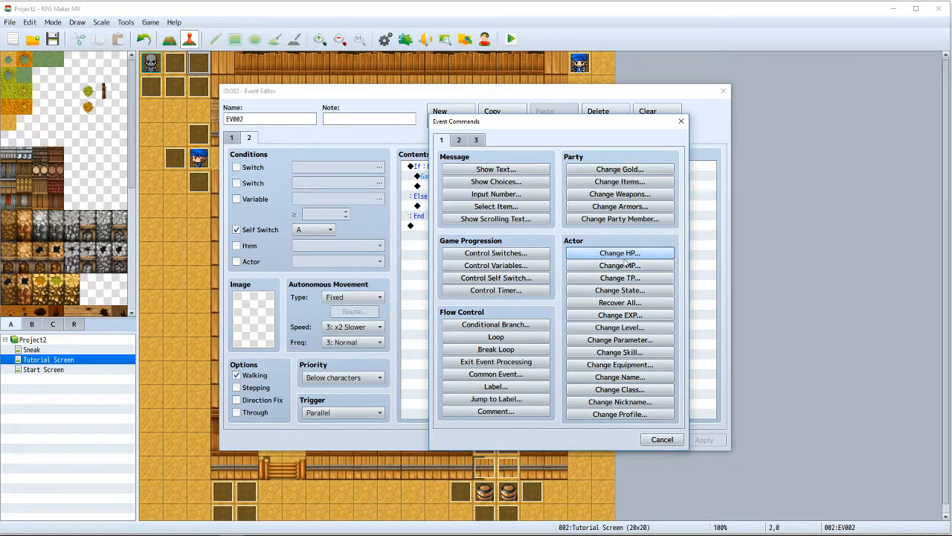
{"action": "left_click", "coordinate": [478, 139]}
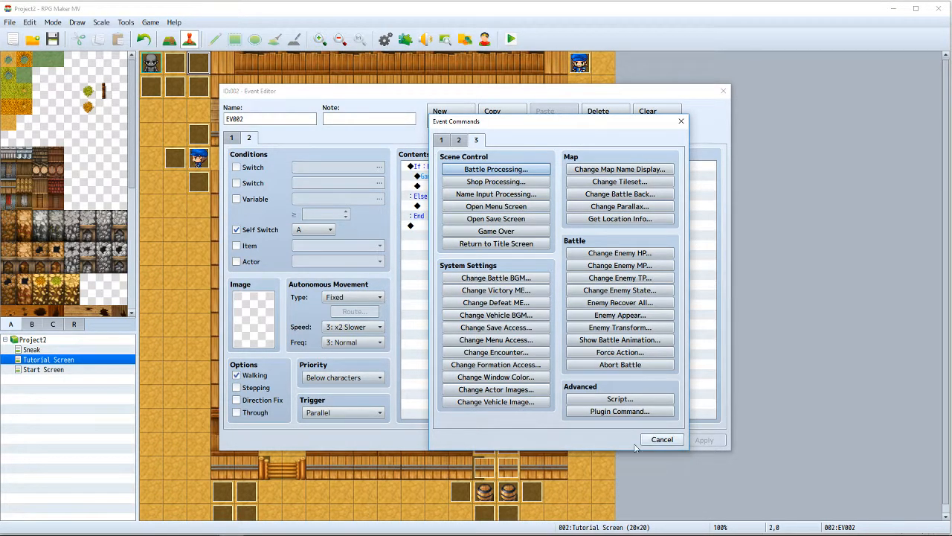
{"action": "left_click", "coordinate": [662, 439]}
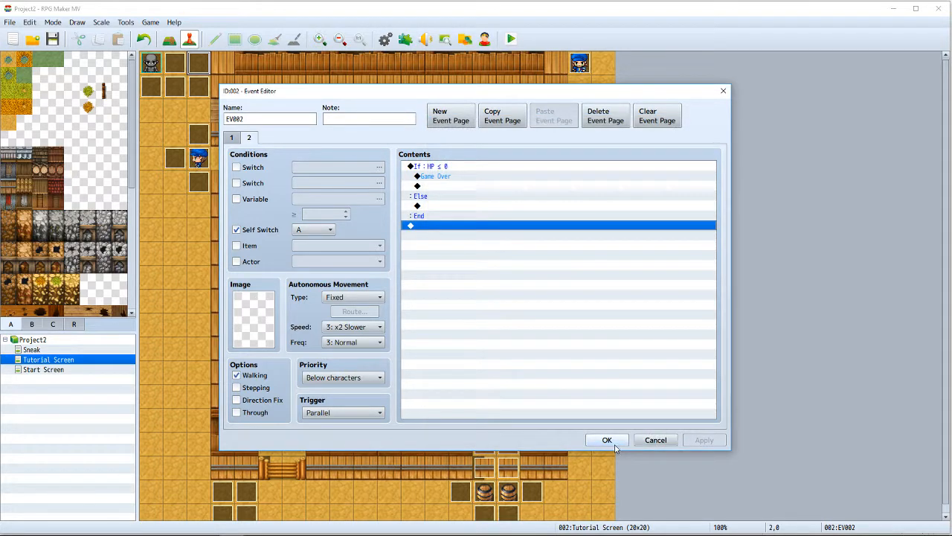
{"action": "left_click", "coordinate": [441, 168]}
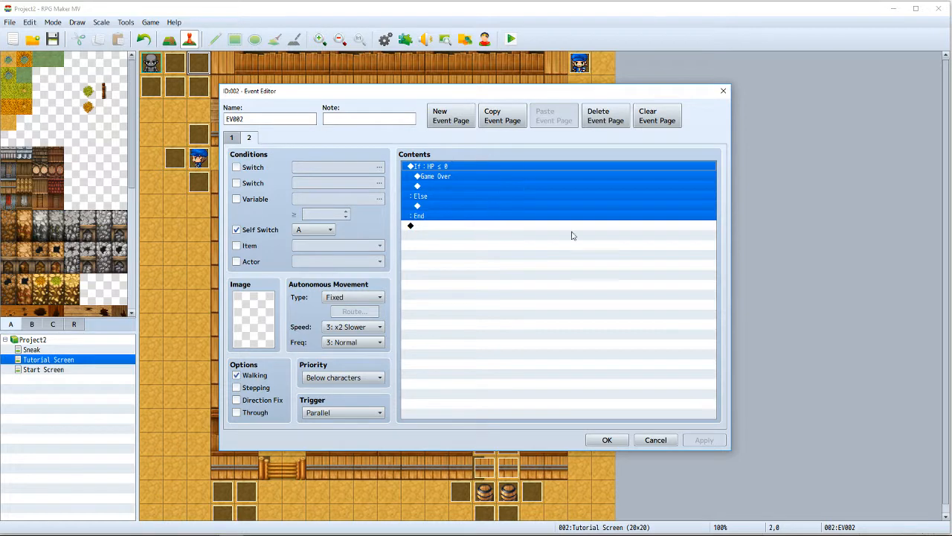
{"action": "left_click", "coordinate": [607, 440]}
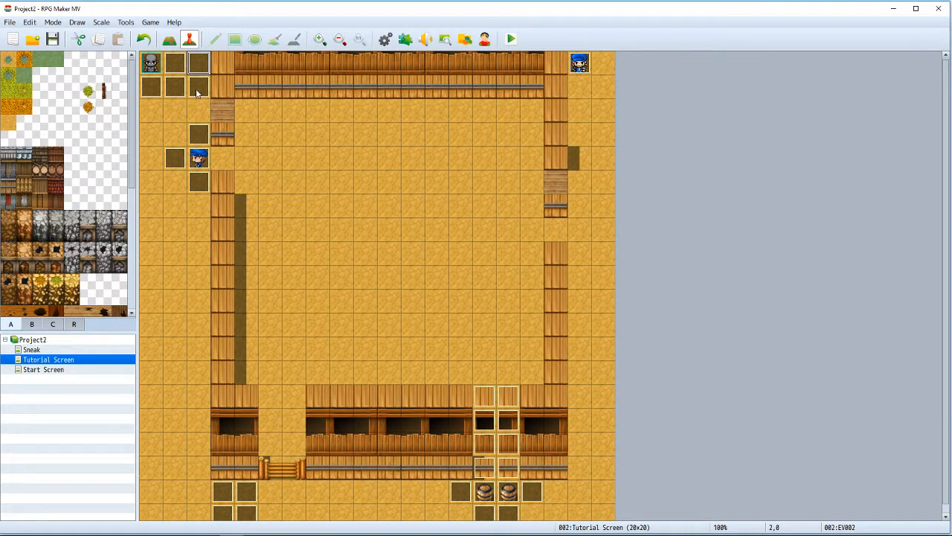
- Compare the Shift and OK button branches and Sneak switch commands on both pages of event EV009
{"action": "double_click", "coordinate": [197, 88]}
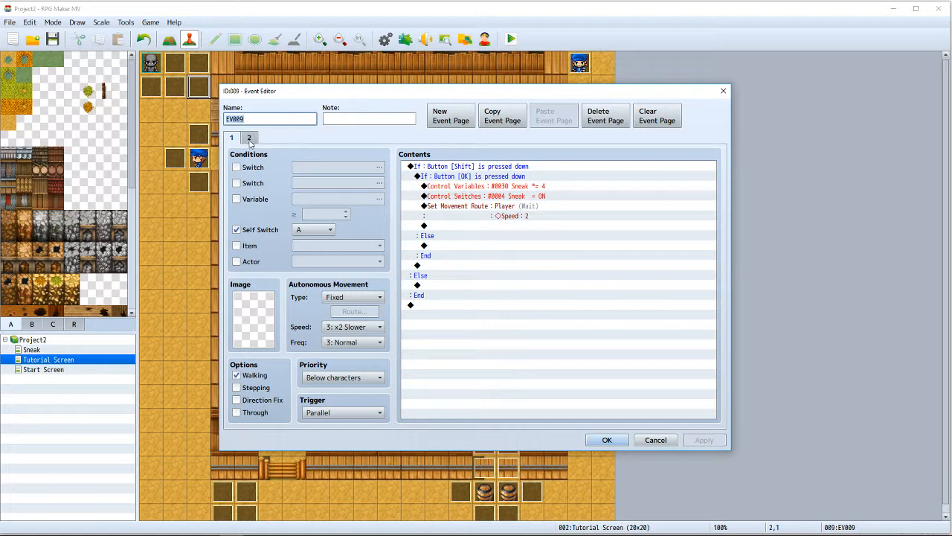
{"action": "left_click", "coordinate": [250, 139]}
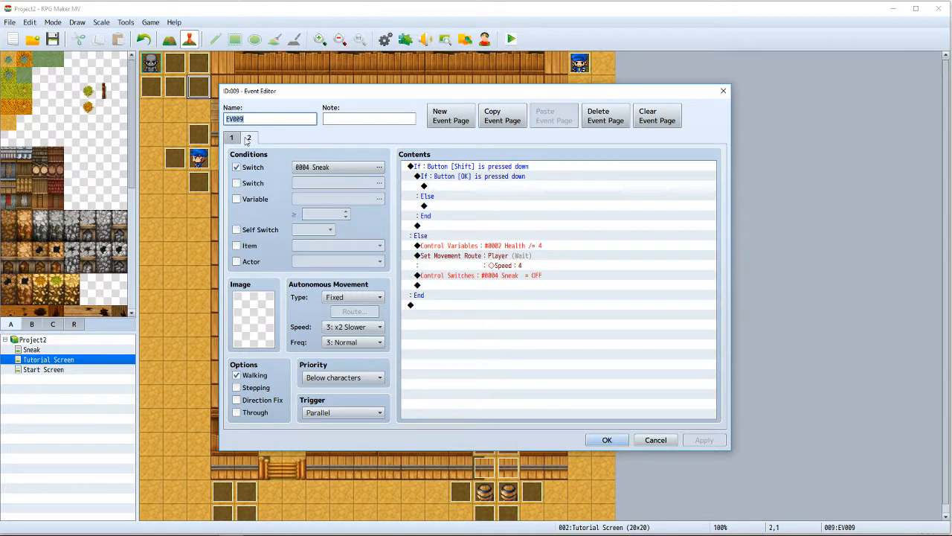
{"action": "left_click", "coordinate": [231, 138]}
{"action": "left_click", "coordinate": [251, 138]}
{"action": "left_click", "coordinate": [607, 441]}
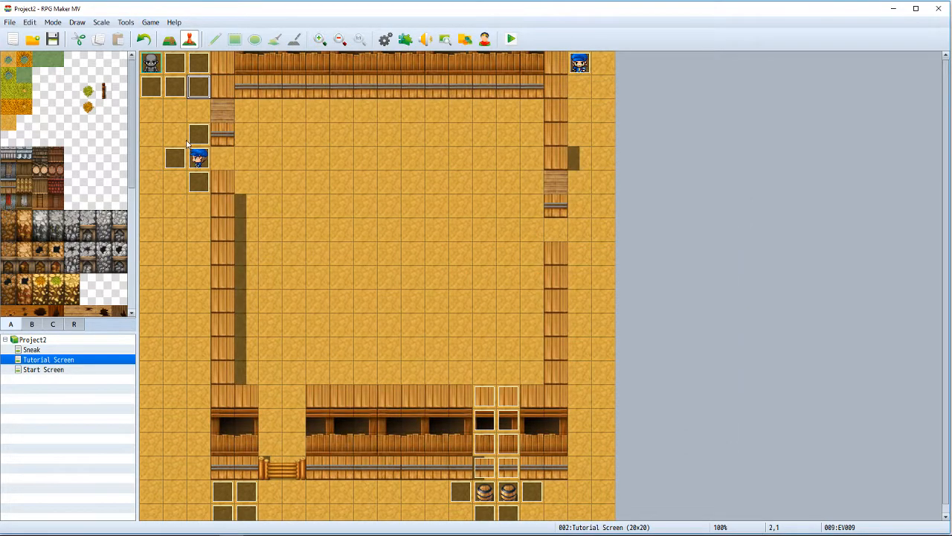
- Examine the Talk switch command on page 1 of event EV006 and the self switch A condition on page 2
{"action": "double_click", "coordinate": [198, 140]}
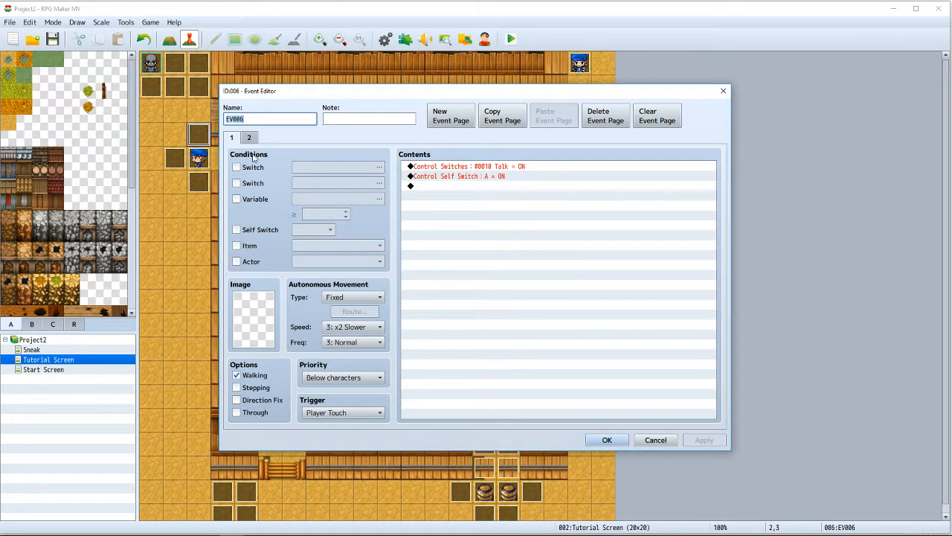
{"action": "left_click", "coordinate": [249, 139]}
{"action": "left_click", "coordinate": [237, 140]}
{"action": "left_click", "coordinate": [248, 139]}
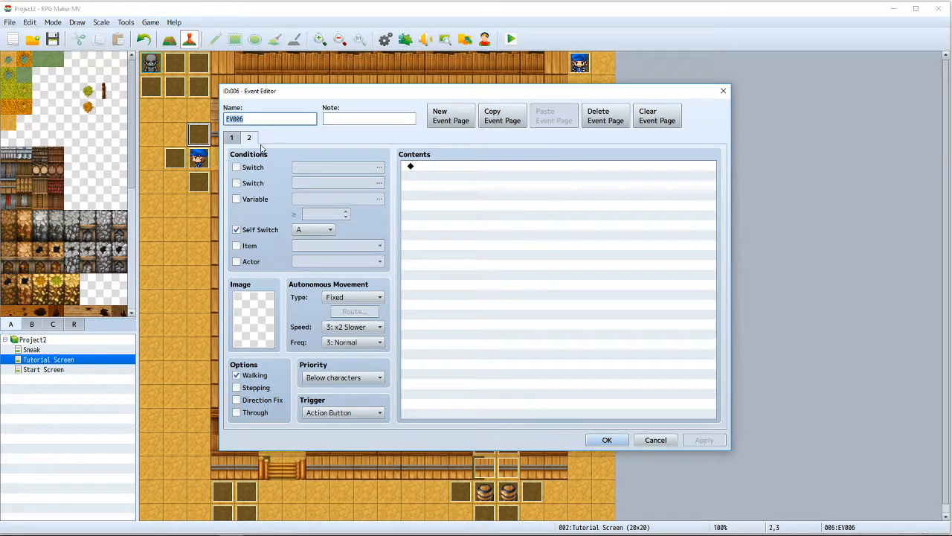
{"action": "left_click", "coordinate": [231, 142]}
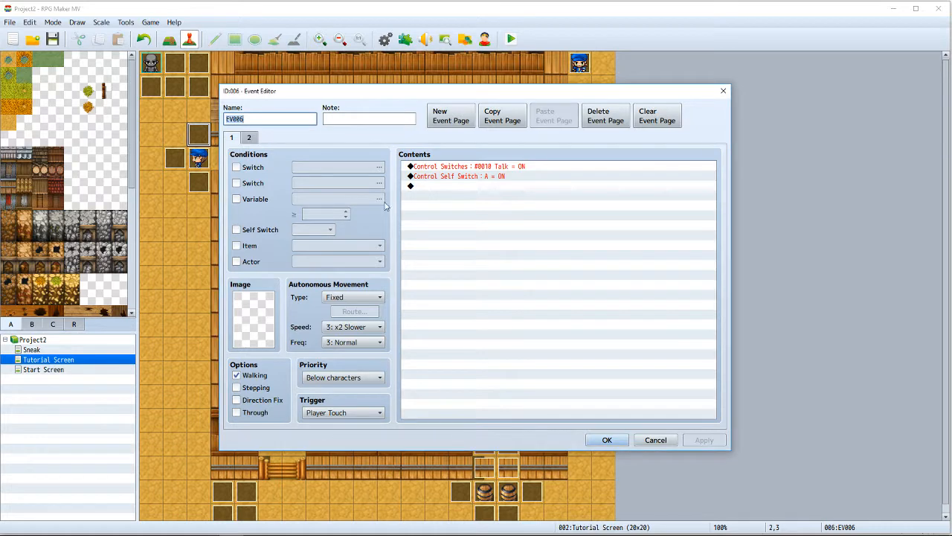
{"action": "left_click", "coordinate": [652, 441]}
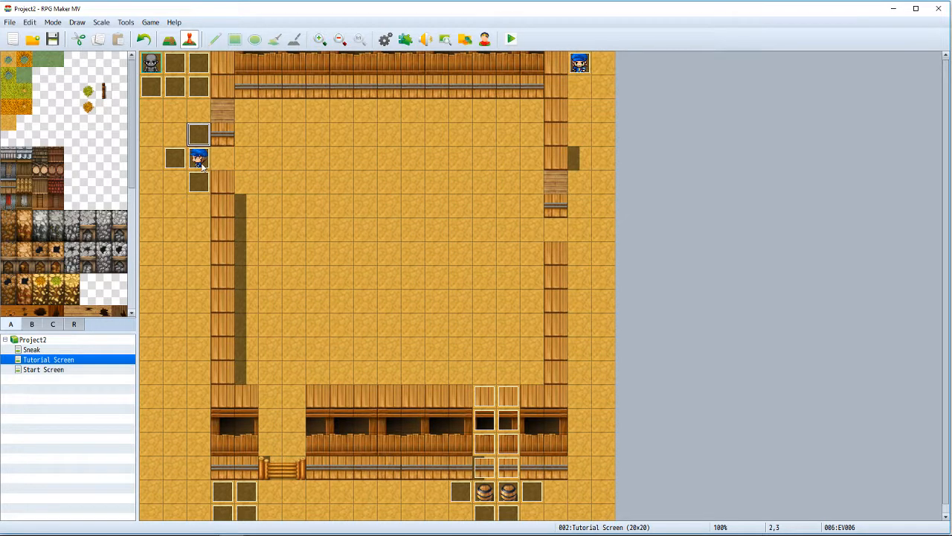
- Open event EV001 and examine the enemy variables on page 2 and the Battle common event and Hit branch on page 3
{"action": "double_click", "coordinate": [199, 159]}
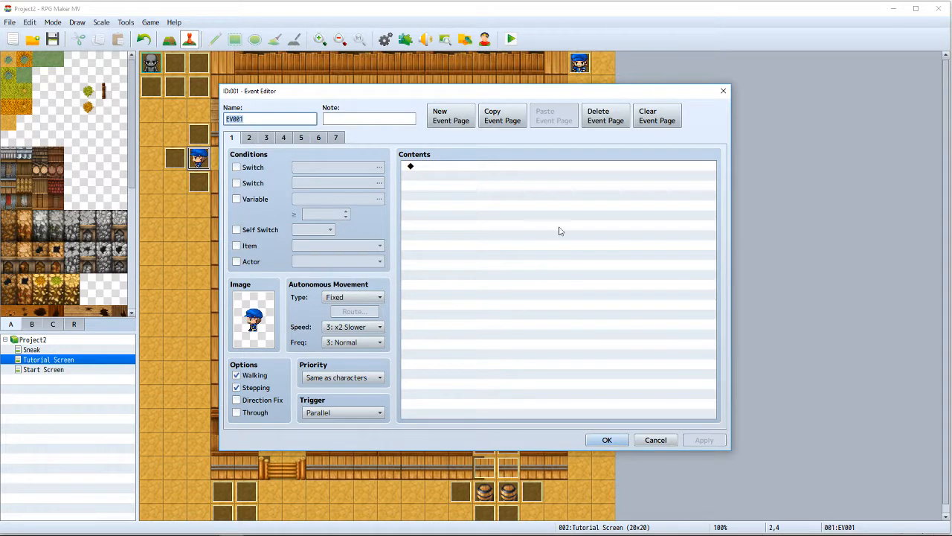
{"action": "left_click", "coordinate": [248, 139]}
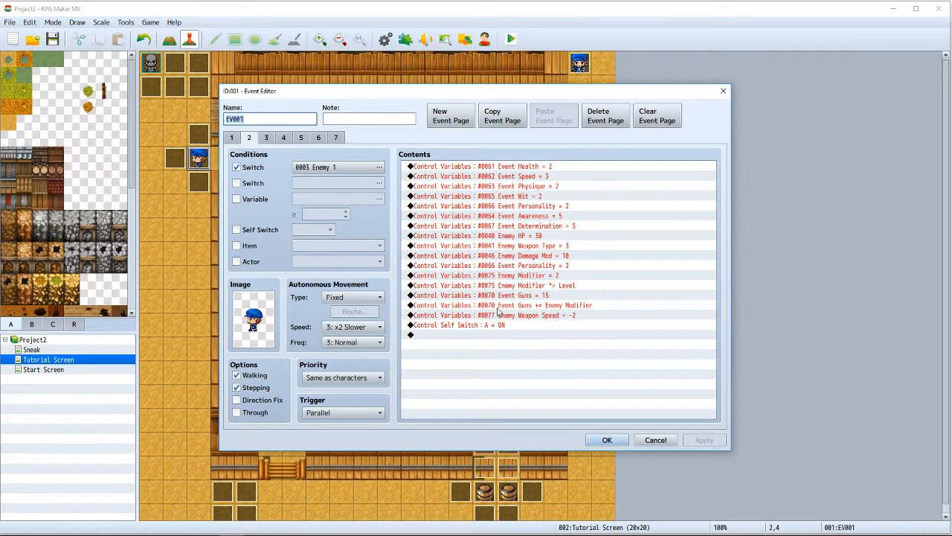
{"action": "left_click", "coordinate": [265, 139]}
{"action": "left_click", "coordinate": [448, 169]}
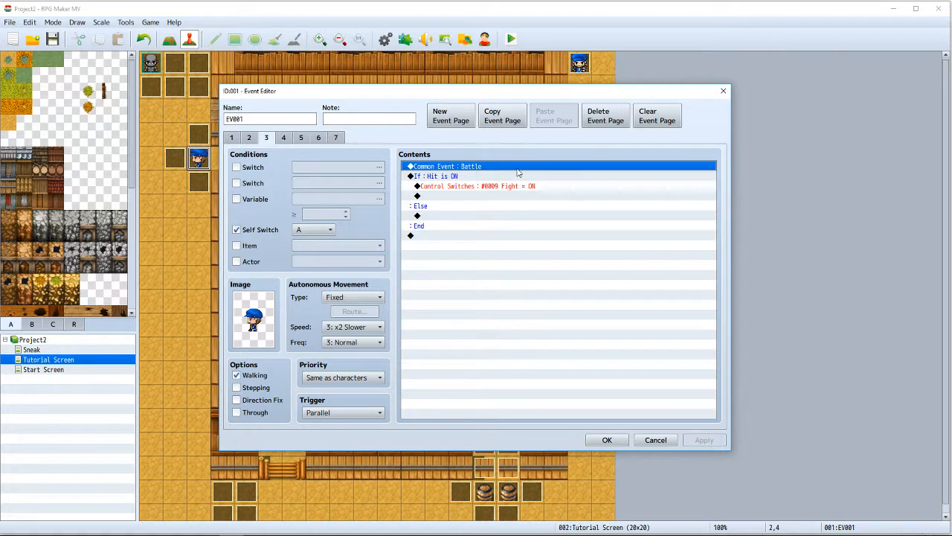
{"action": "left_click", "coordinate": [454, 176]}
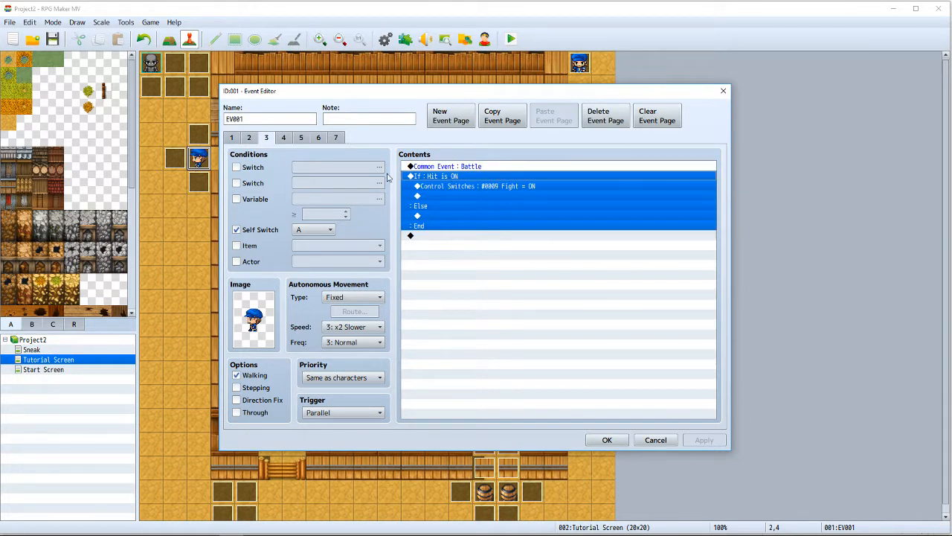
{"action": "left_click", "coordinate": [473, 187]}
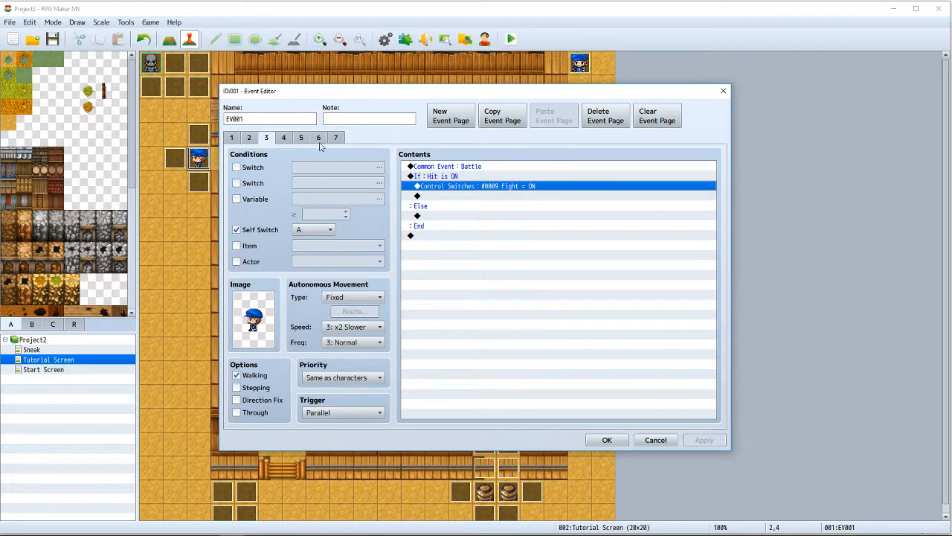
- Read through the guard's dialogue choices and the Speech and Intimidate branches on page 4 of event EV001
{"action": "left_click", "coordinate": [284, 139]}
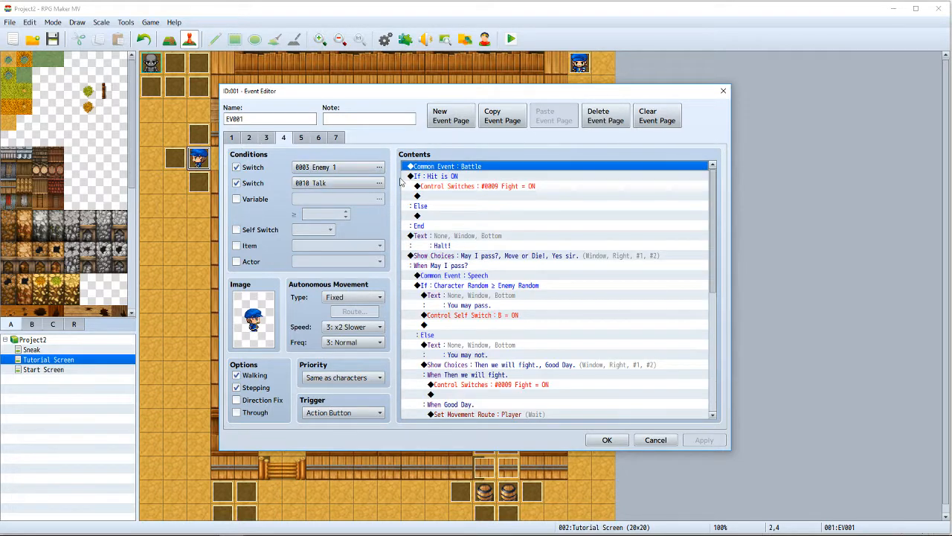
{"action": "scroll", "coordinate": [498, 250], "scroll_direction": "down", "scroll_amount": 1}
{"action": "scroll", "coordinate": [497, 250], "scroll_direction": "up", "scroll_amount": 1}
{"action": "scroll", "coordinate": [473, 316], "scroll_direction": "down", "scroll_amount": 2}
{"action": "scroll", "coordinate": [472, 316], "scroll_direction": "down", "scroll_amount": 5}
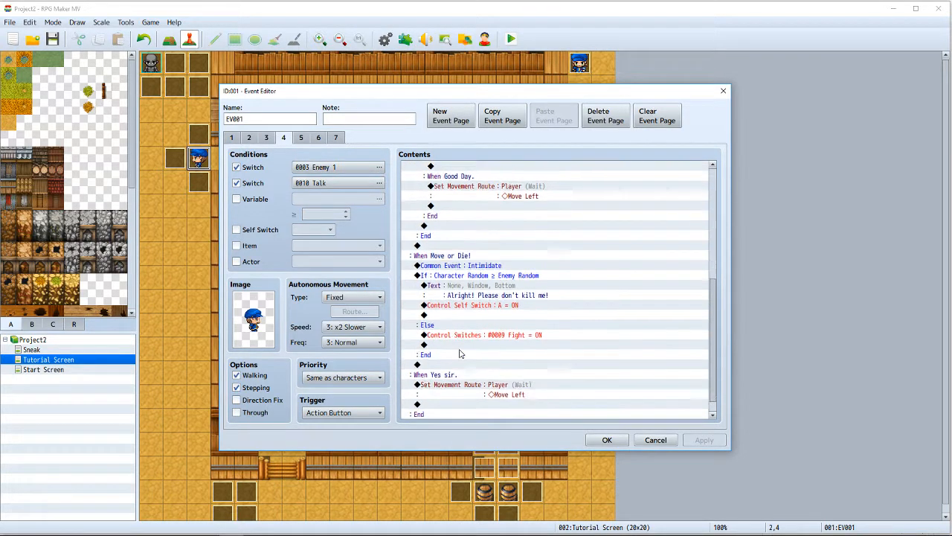
{"action": "scroll", "coordinate": [465, 357], "scroll_direction": "up", "scroll_amount": 3}
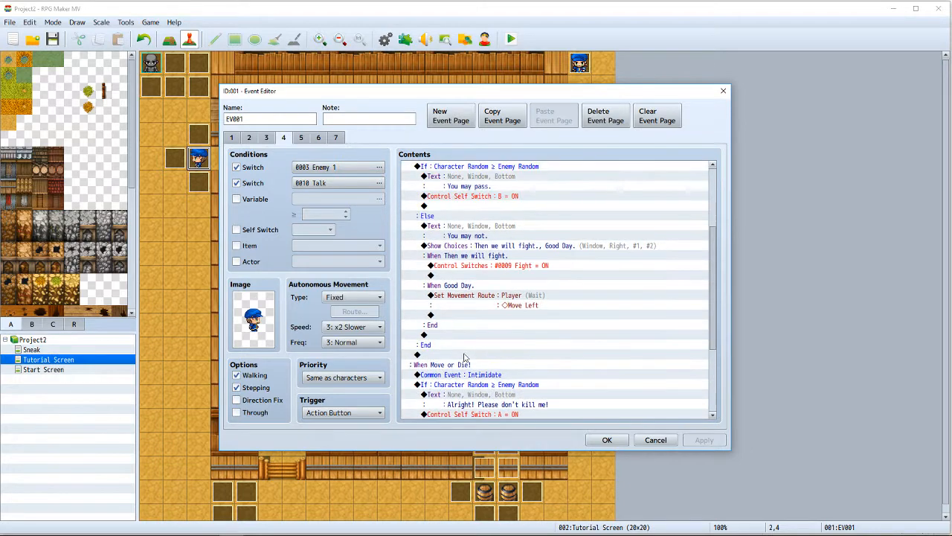
{"action": "scroll", "coordinate": [482, 299], "scroll_direction": "down", "scroll_amount": 5}
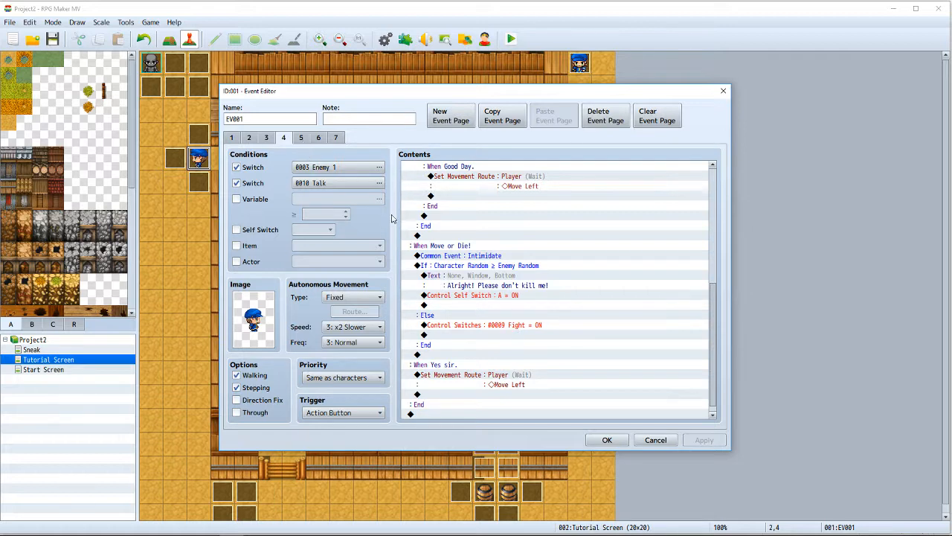
{"action": "scroll", "coordinate": [458, 231], "scroll_direction": "up", "scroll_amount": 6}
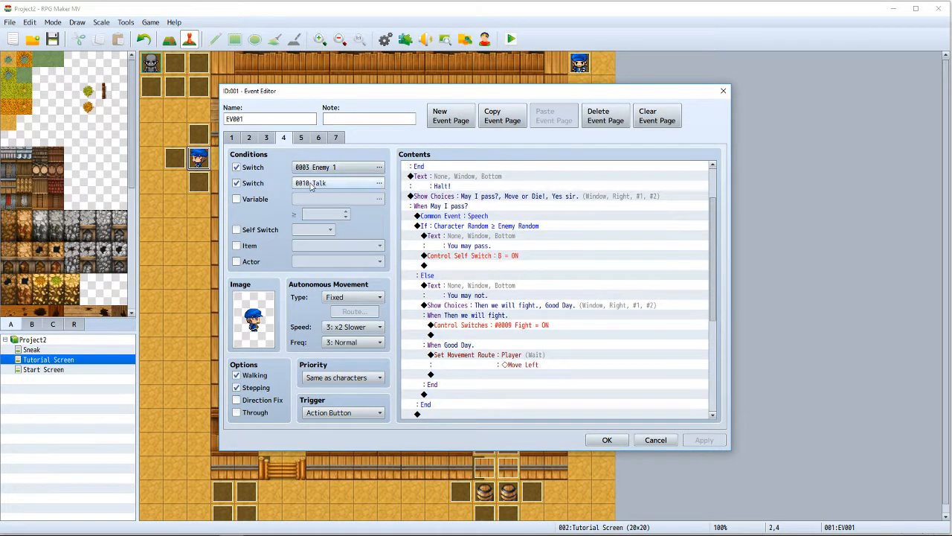
- Examine the Talk, Battle and Enemy HP commands on page 5 of event EV001, plus the self switch pages 6 and 7
{"action": "left_click", "coordinate": [305, 138]}
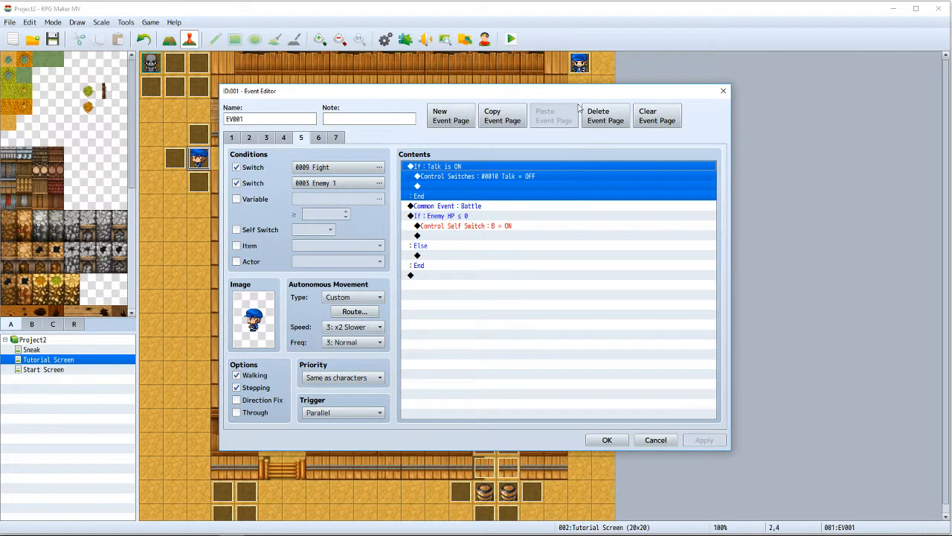
{"action": "left_click", "coordinate": [451, 207]}
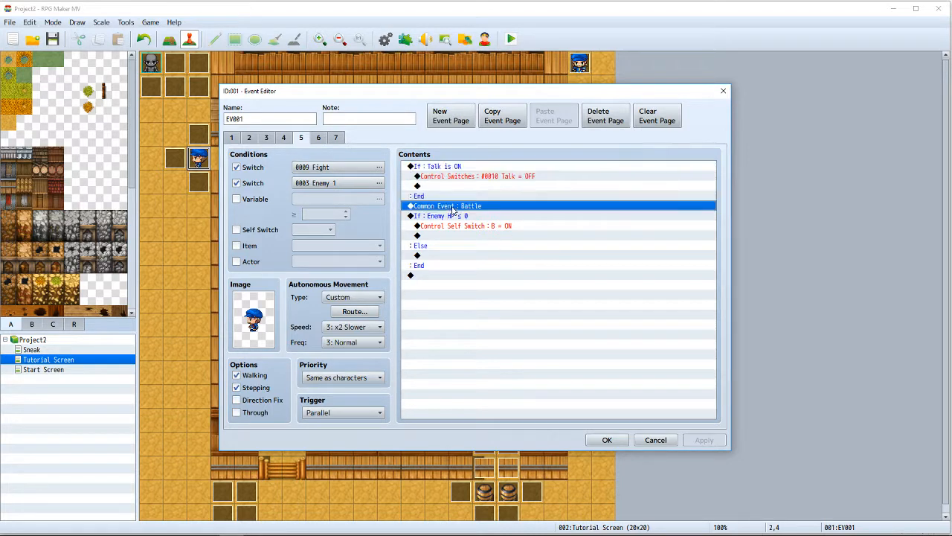
{"action": "left_click", "coordinate": [448, 217]}
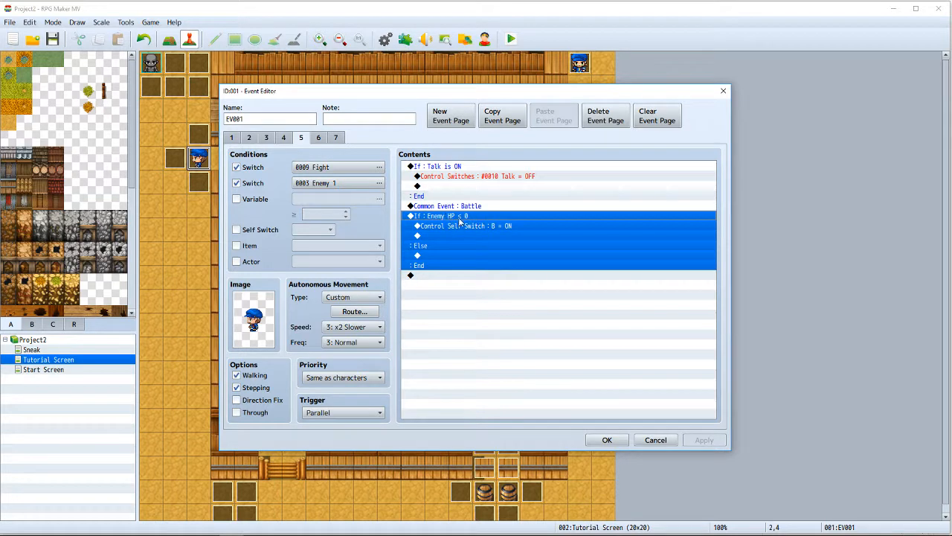
{"action": "left_click", "coordinate": [487, 227]}
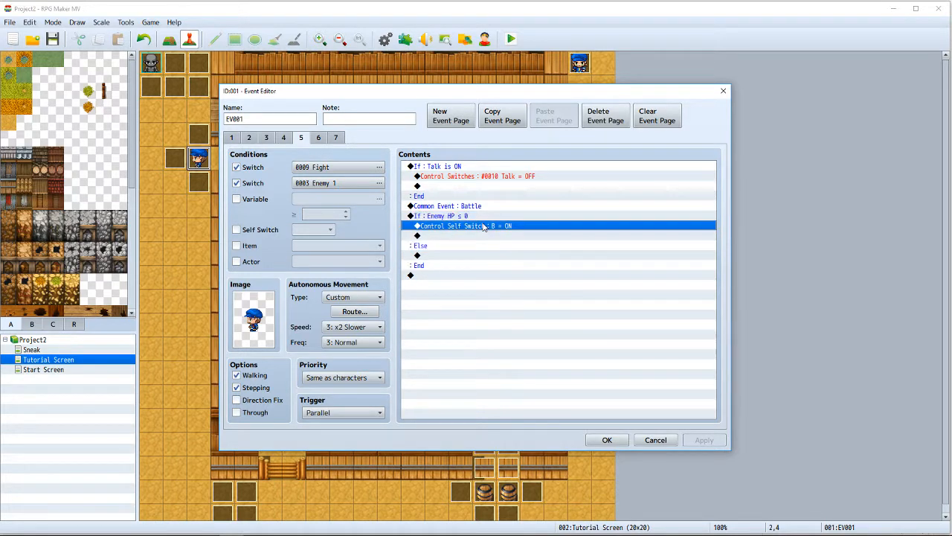
{"action": "left_click", "coordinate": [321, 144]}
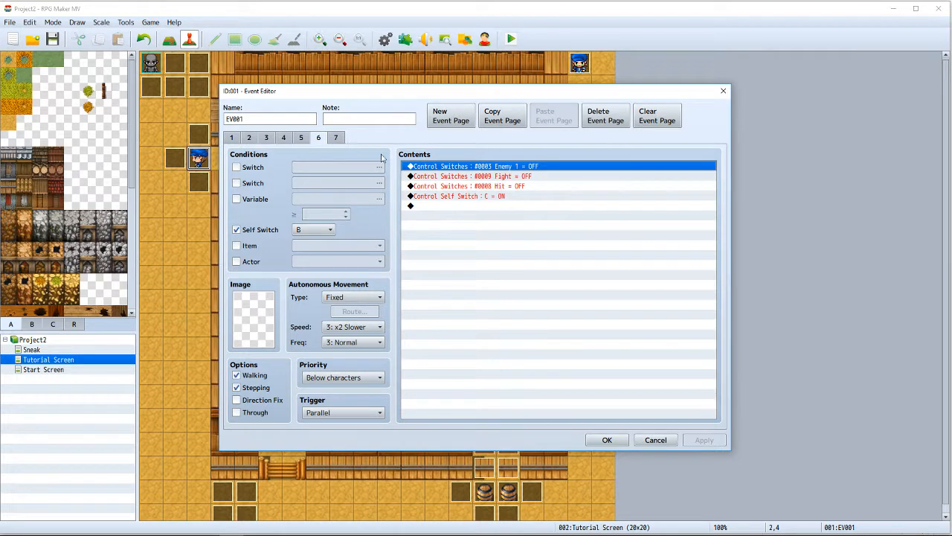
{"action": "left_click", "coordinate": [337, 138]}
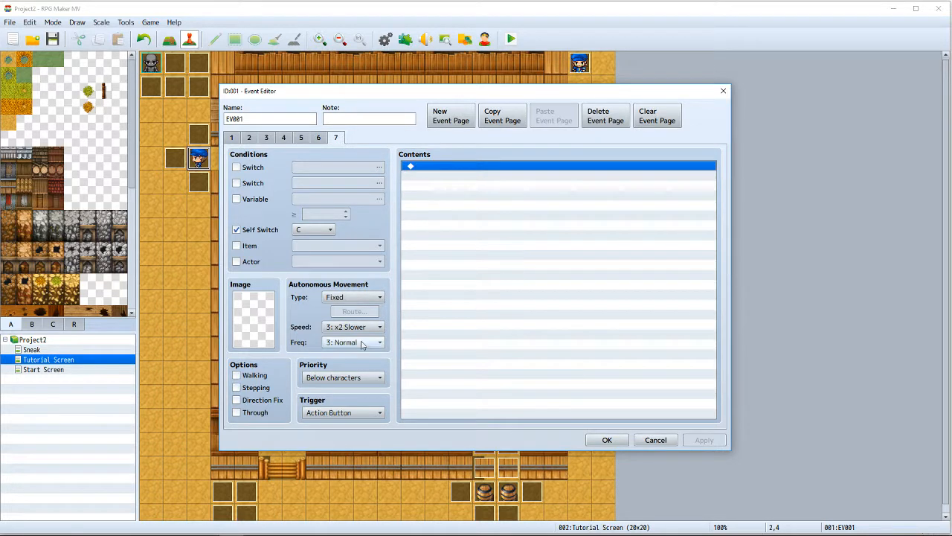
- Recheck page 5 of event EV001 and compare the activation conditions and commands of pages 1, 2 and 3
{"action": "left_click", "coordinate": [303, 139]}
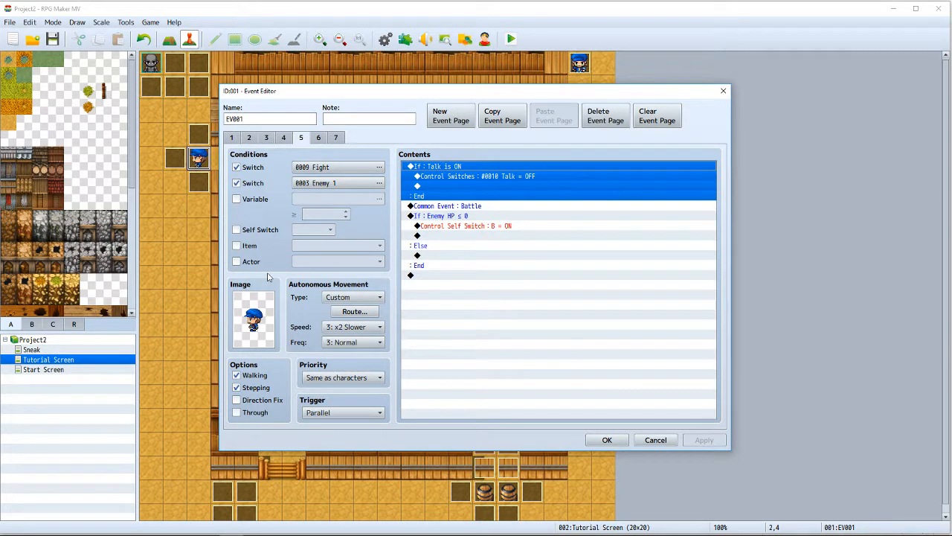
{"action": "left_click", "coordinate": [230, 139]}
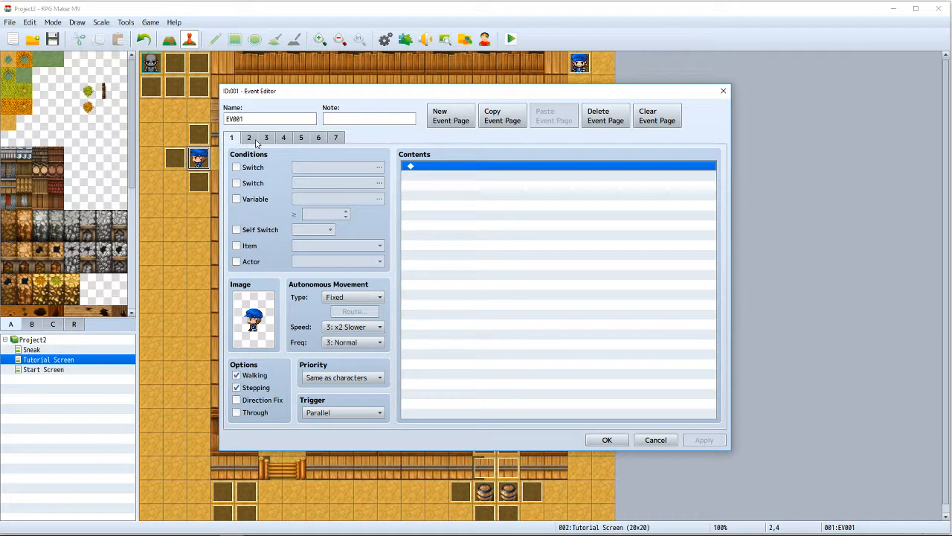
{"action": "left_click", "coordinate": [255, 139]}
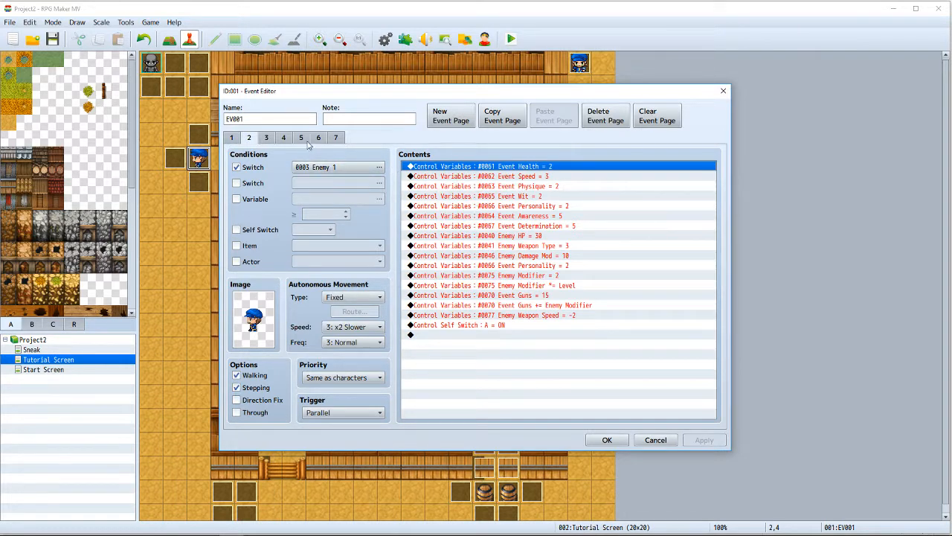
{"action": "left_click", "coordinate": [267, 139]}
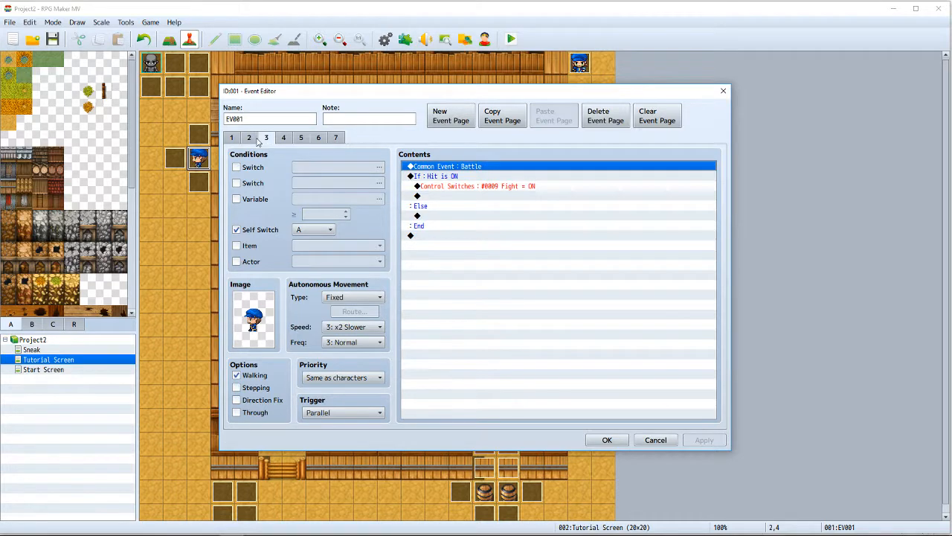
{"action": "left_click", "coordinate": [249, 138]}
{"action": "left_click", "coordinate": [267, 137]}
- Compare the Hit branch and conditions on page 4 of event EV001 with those on page 3
{"action": "left_click", "coordinate": [285, 138]}
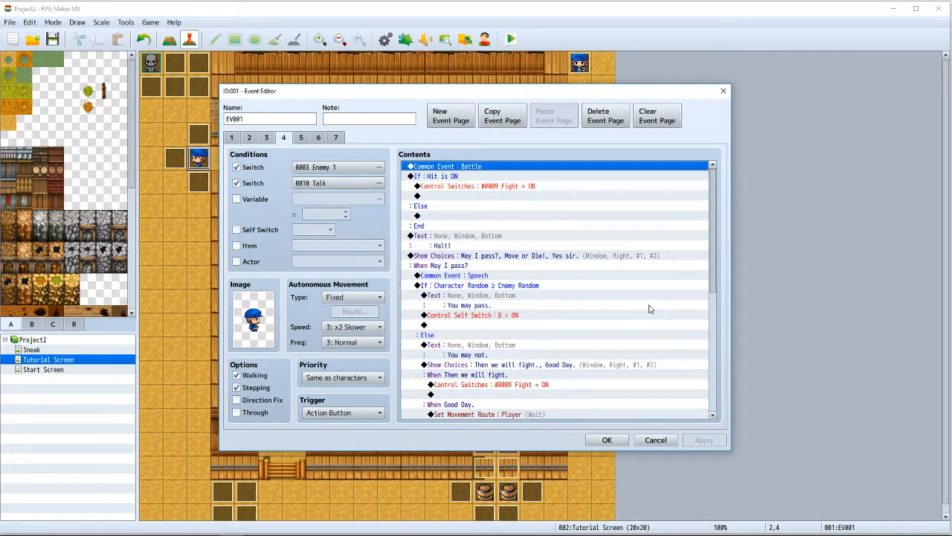
{"action": "scroll", "coordinate": [577, 302], "scroll_direction": "down", "scroll_amount": 4}
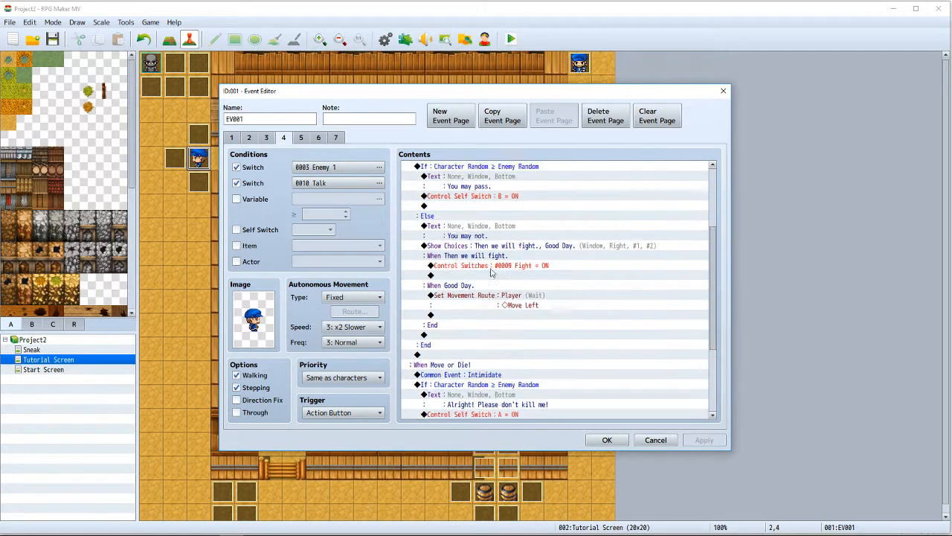
{"action": "scroll", "coordinate": [492, 253], "scroll_direction": "up", "scroll_amount": 4}
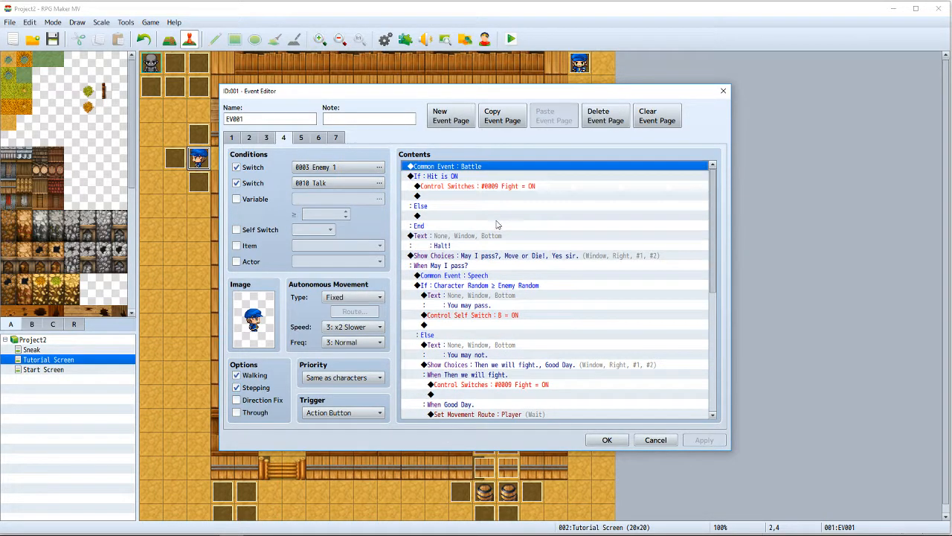
{"action": "left_click", "coordinate": [269, 137]}
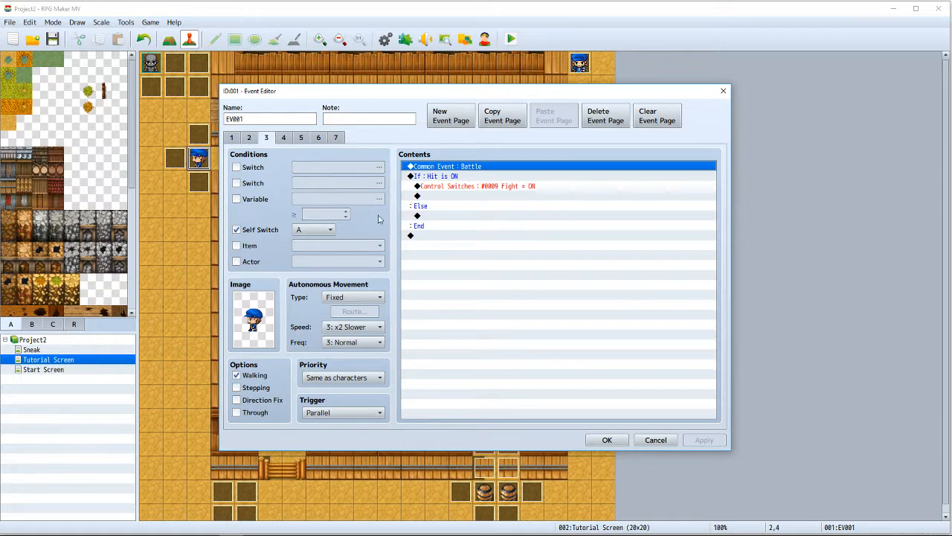
{"action": "left_click", "coordinate": [285, 137]}
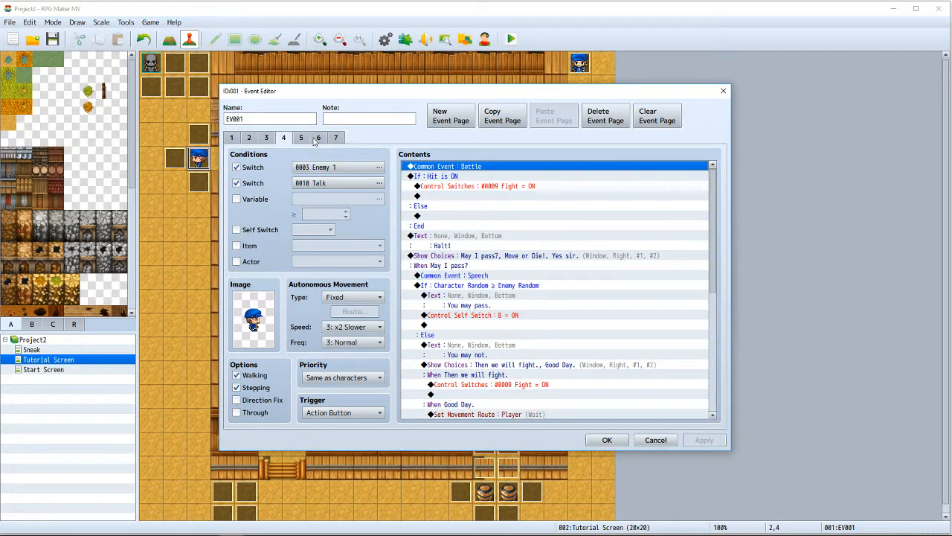
- Review the refusal choices and the "Move or Die!" outcomes on page 4 of event EV001
{"action": "mouse_move", "coordinate": [445, 526]}
{"action": "scroll", "coordinate": [461, 250], "scroll_direction": "down", "scroll_amount": 1}
{"action": "scroll", "coordinate": [463, 247], "scroll_direction": "up", "scroll_amount": 1}
{"action": "scroll", "coordinate": [473, 208], "scroll_direction": "down", "scroll_amount": 6}
{"action": "scroll", "coordinate": [473, 210], "scroll_direction": "down", "scroll_amount": 2}
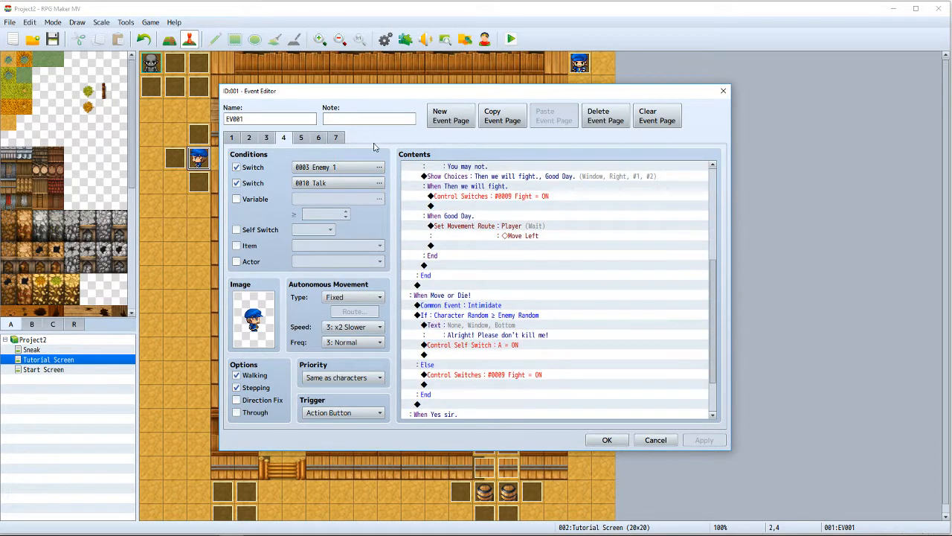
- Review the fight and switch reset commands on pages 5 and 6 of event EV001, check page 7, and close the event
{"action": "left_click", "coordinate": [300, 138]}
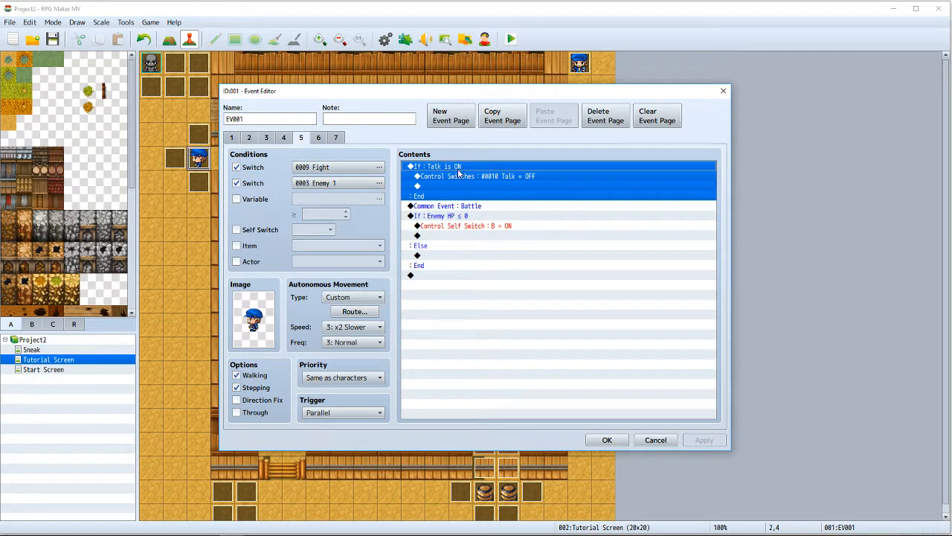
{"action": "left_click", "coordinate": [431, 211]}
{"action": "left_click", "coordinate": [324, 142]}
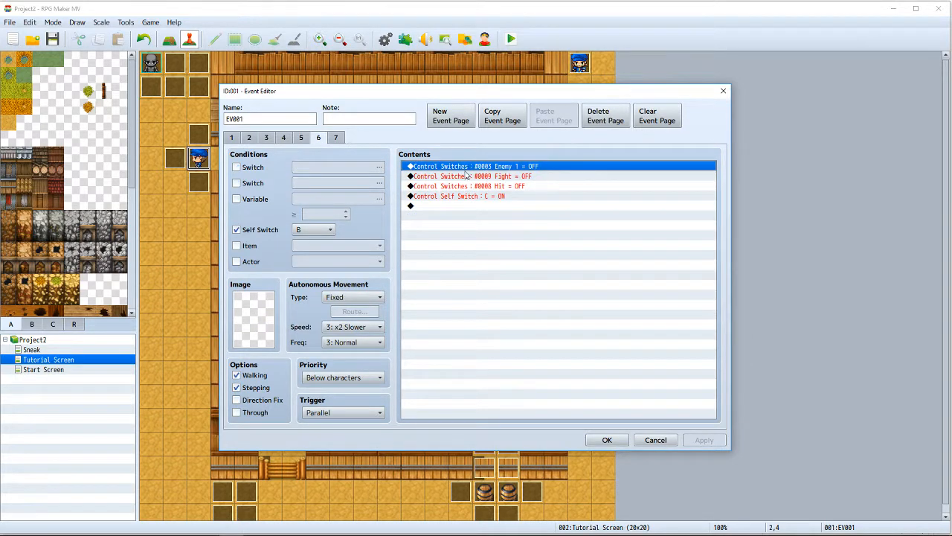
{"action": "left_click", "coordinate": [336, 137]}
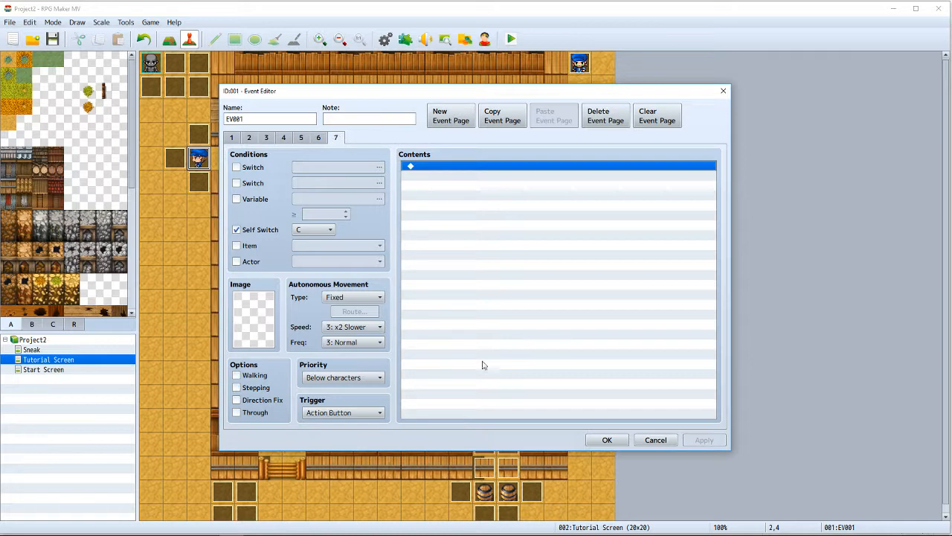
{"action": "left_click", "coordinate": [608, 438]}
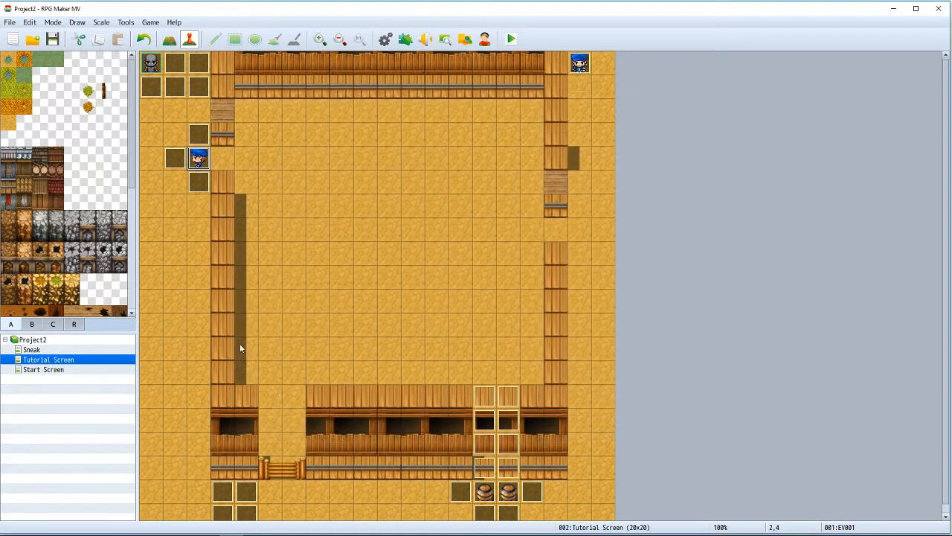
- Open event EV008 and examine the Enemy 2 variable setup on page 2 and the Search common event call on page 3
{"action": "scroll", "coordinate": [240, 347], "scroll_direction": "down", "scroll_amount": 1}
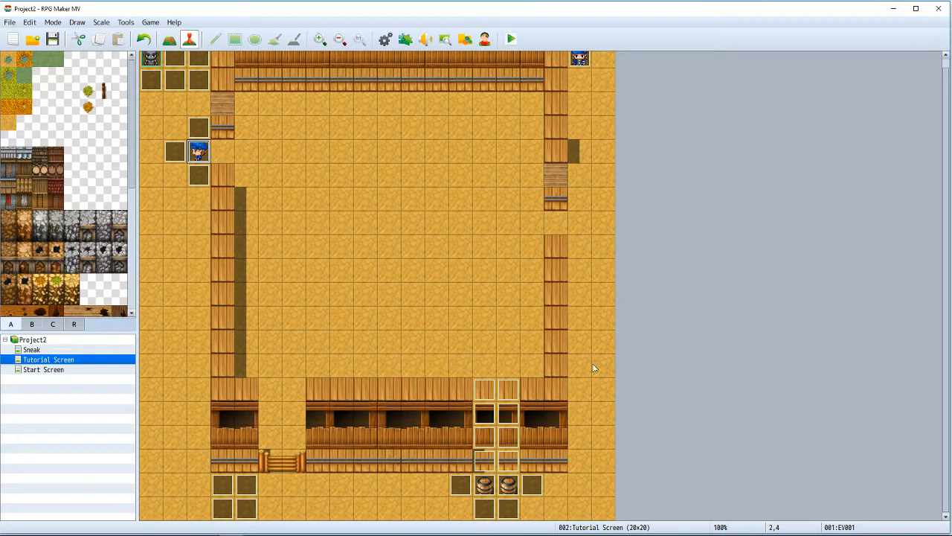
{"action": "double_click", "coordinate": [580, 58]}
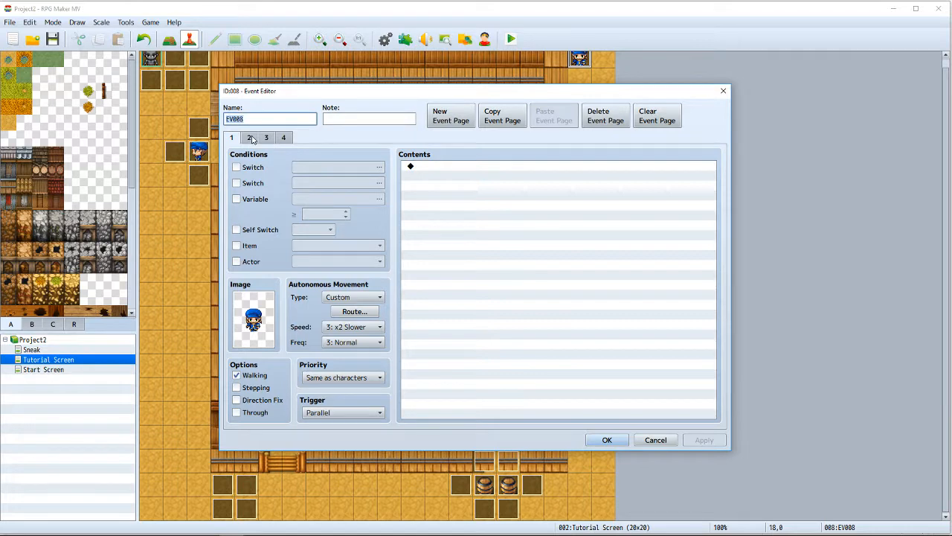
{"action": "left_click", "coordinate": [250, 138]}
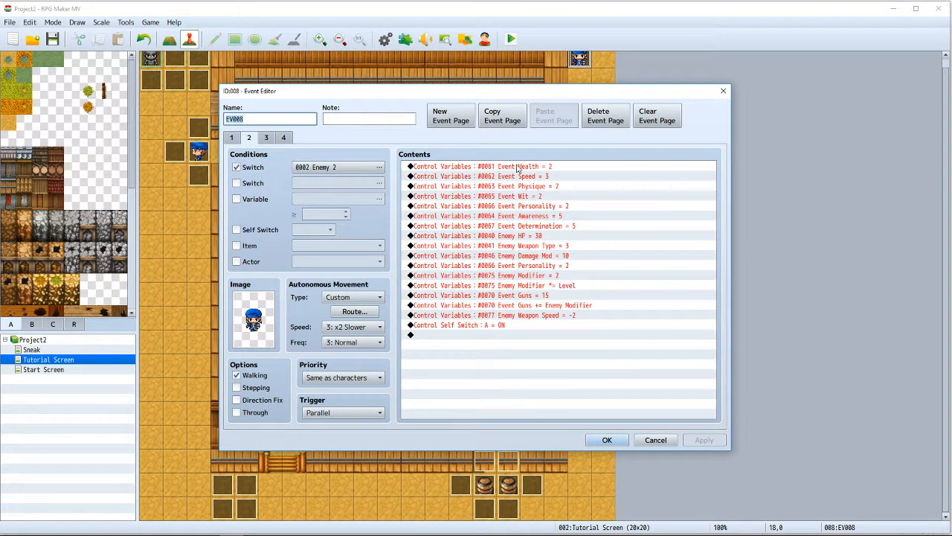
{"action": "left_click", "coordinate": [268, 139]}
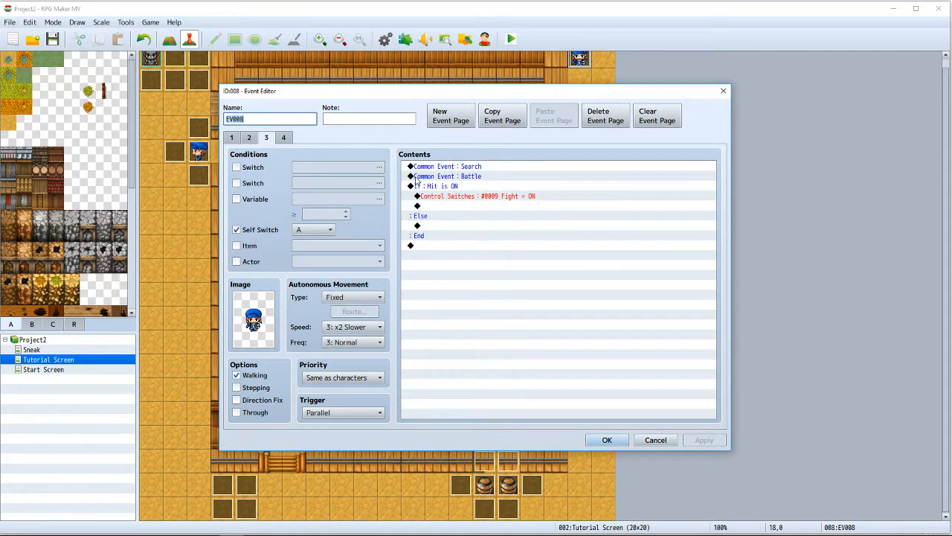
{"action": "left_click", "coordinate": [471, 167]}
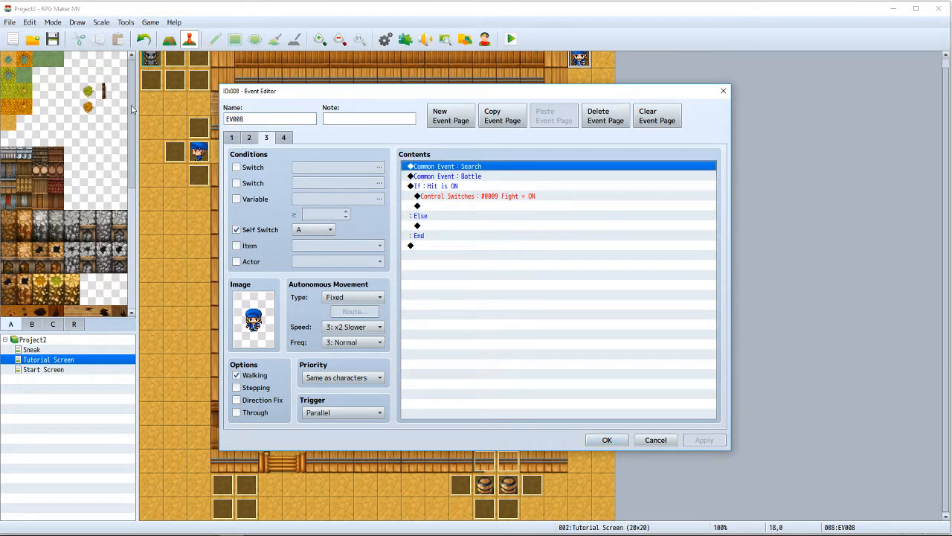
- Review the Battle call and Hit branch on page 3 of event EV008 and the Polar Distance check on page 4, and close the event
{"action": "left_click", "coordinate": [469, 177]}
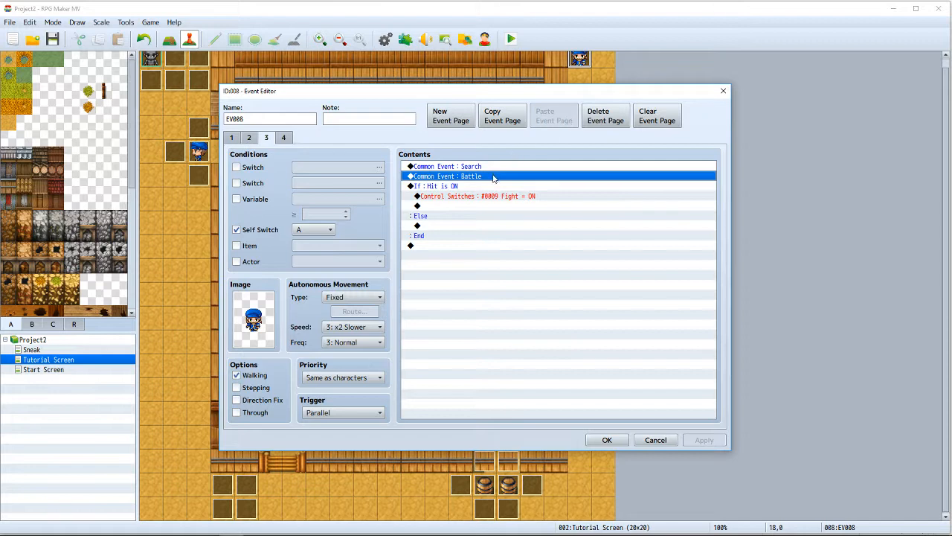
{"action": "left_click", "coordinate": [458, 186]}
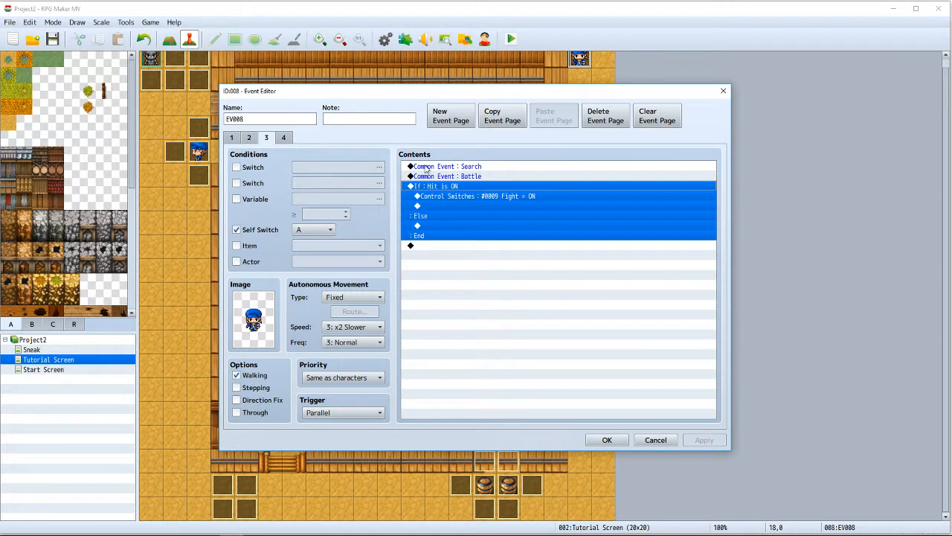
{"action": "left_click", "coordinate": [284, 139]}
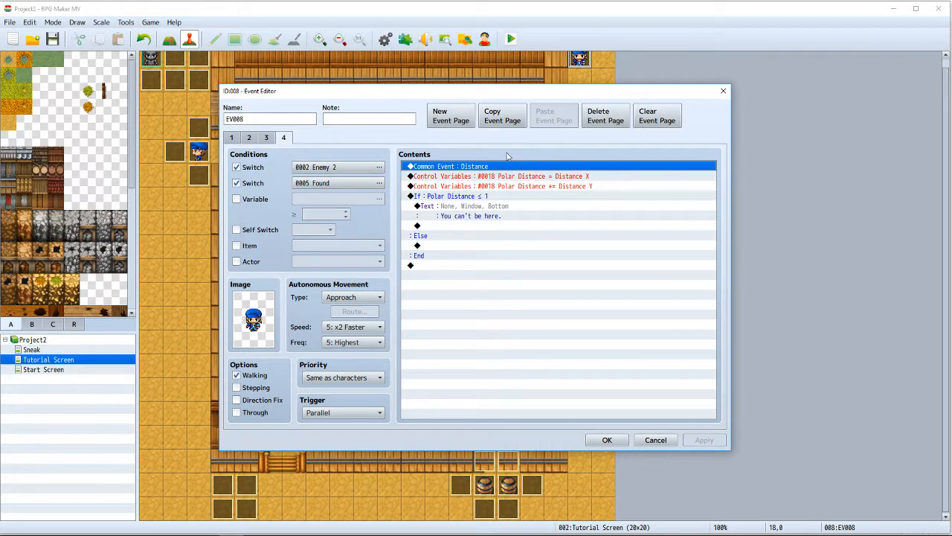
{"action": "left_click", "coordinate": [495, 185]}
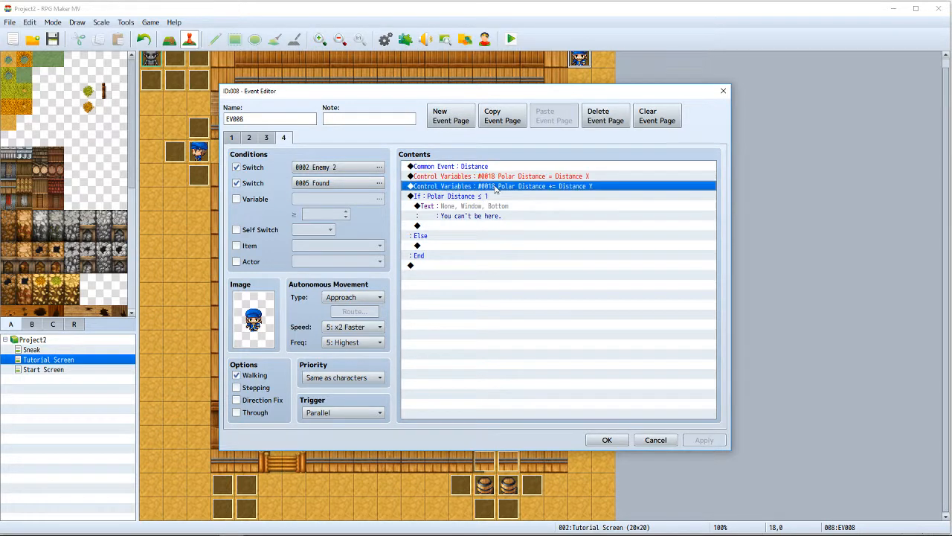
{"action": "left_click", "coordinate": [467, 197]}
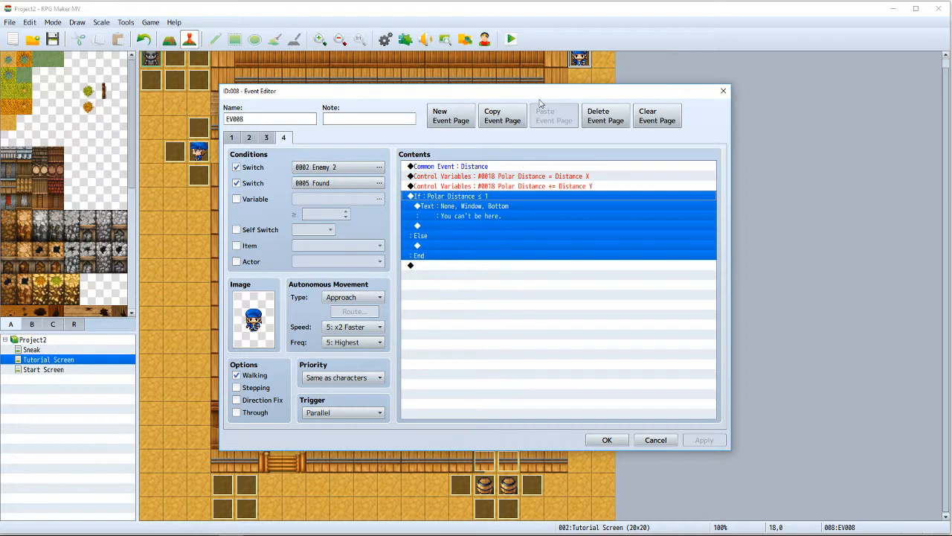
{"action": "left_click_drag", "start_coordinate": [524, 97], "coordinate": [513, 132]}
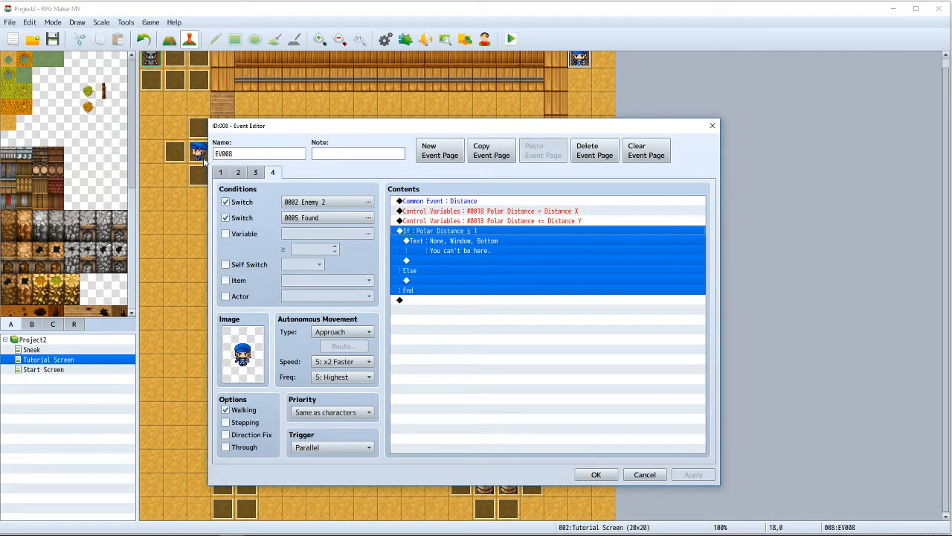
{"action": "left_click", "coordinate": [612, 477]}
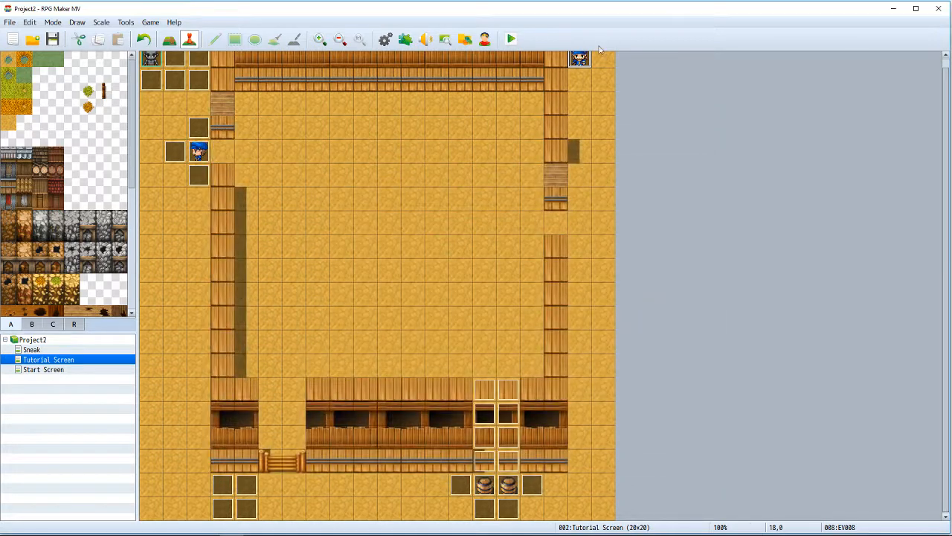
- Open the first barrel event, EV011, review its "Rig to explode" and "Leave it alone" choices on page 1, and close it
{"action": "scroll", "coordinate": [327, 422], "scroll_direction": "up", "scroll_amount": 1}
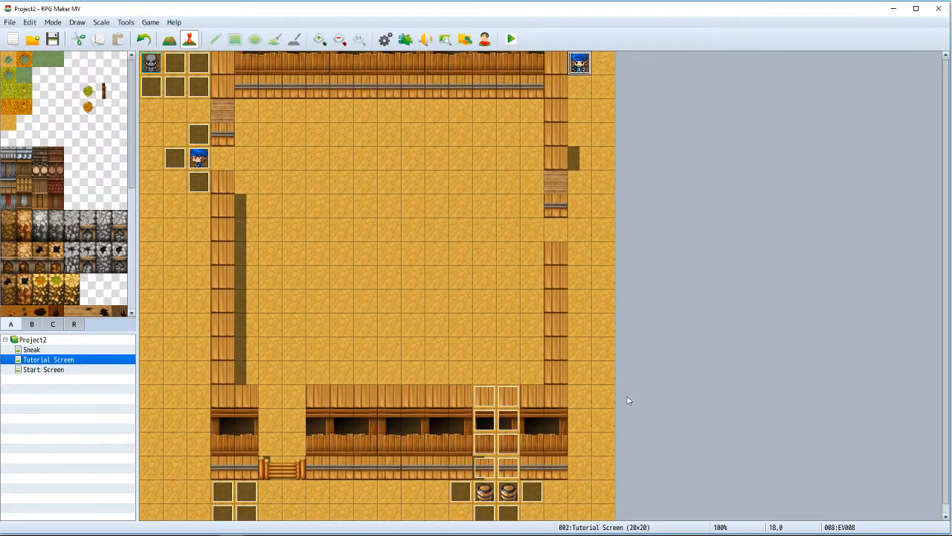
{"action": "double_click", "coordinate": [489, 496]}
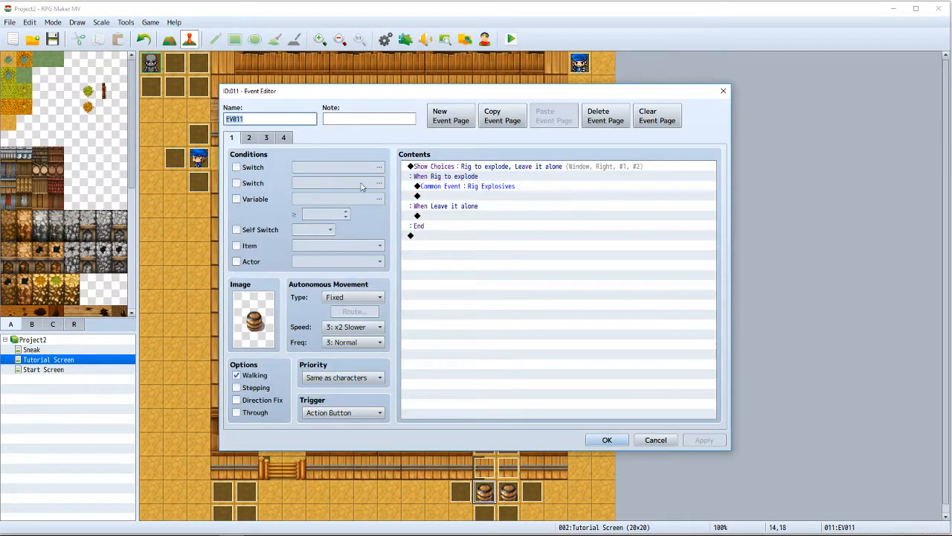
{"action": "left_click", "coordinate": [486, 169]}
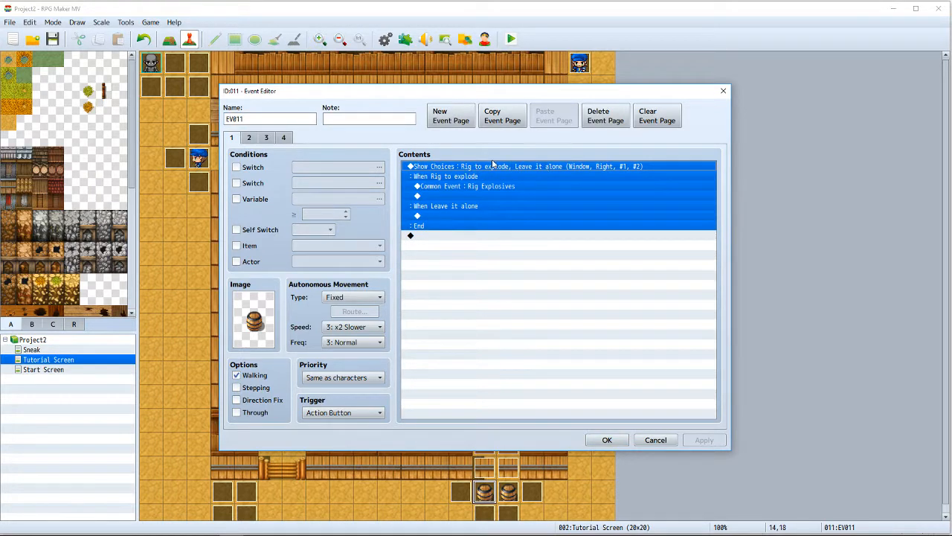
{"action": "left_click", "coordinate": [453, 177]}
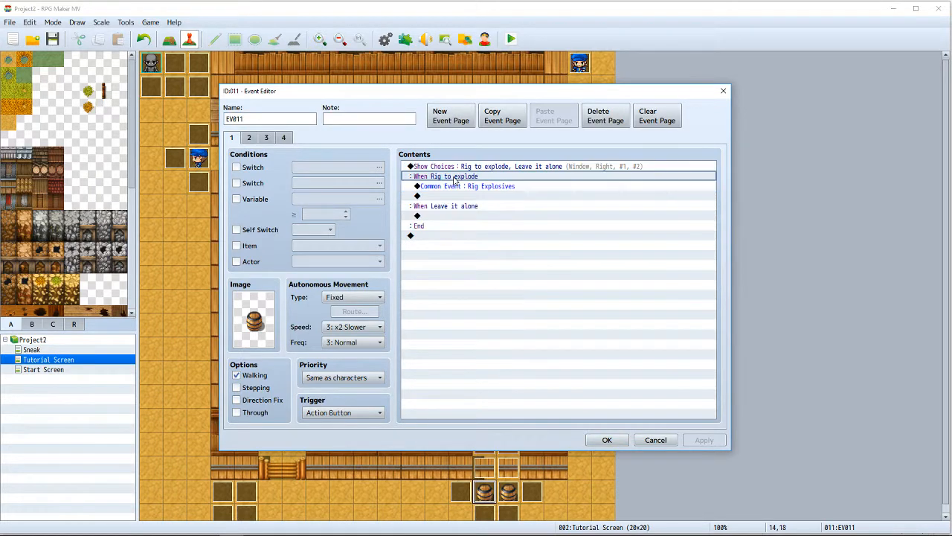
{"action": "left_click", "coordinate": [608, 439]}
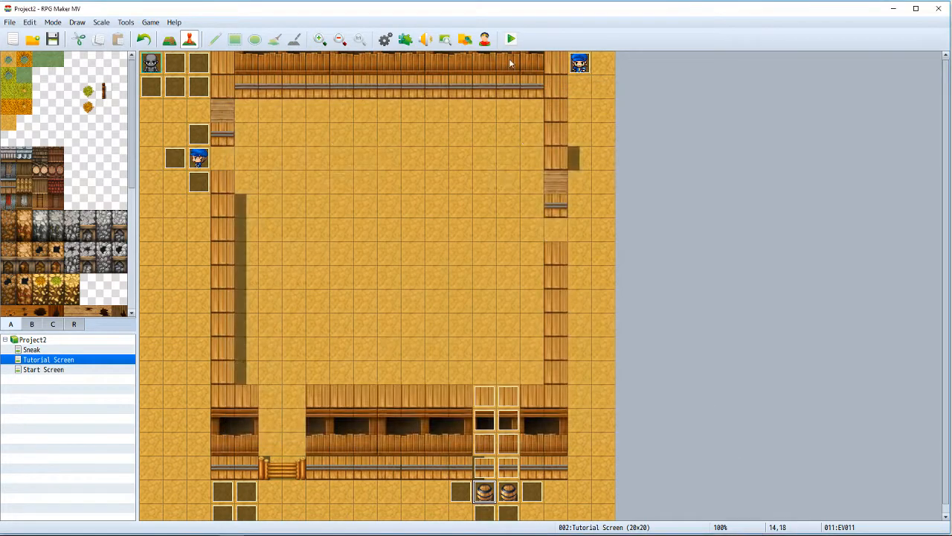
- Open the Rig Explosives common event in the database and examine its Fuse condition and Character Random calculation and check
{"action": "key", "text": "F9"}
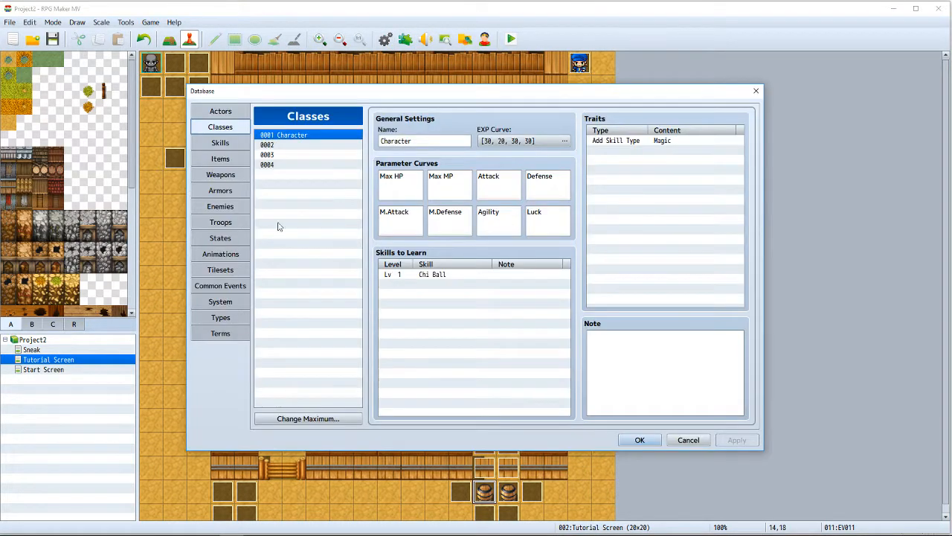
{"action": "left_click", "coordinate": [233, 289]}
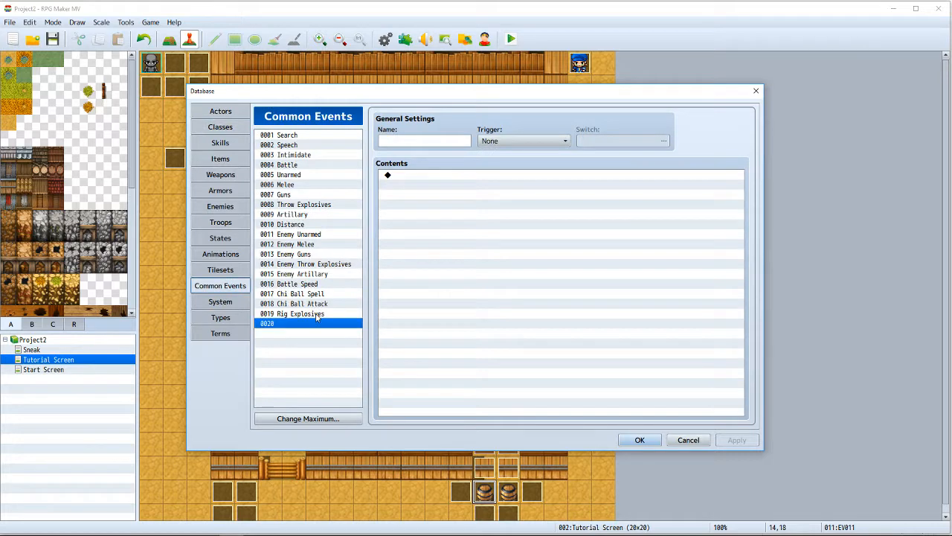
{"action": "left_click", "coordinate": [317, 314]}
{"action": "left_click", "coordinate": [444, 176]}
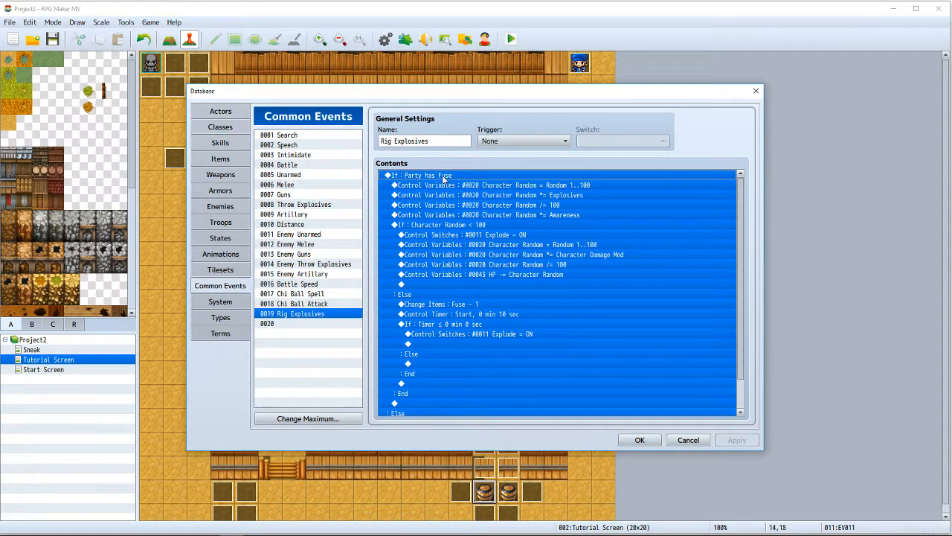
{"action": "left_click", "coordinate": [508, 187]}
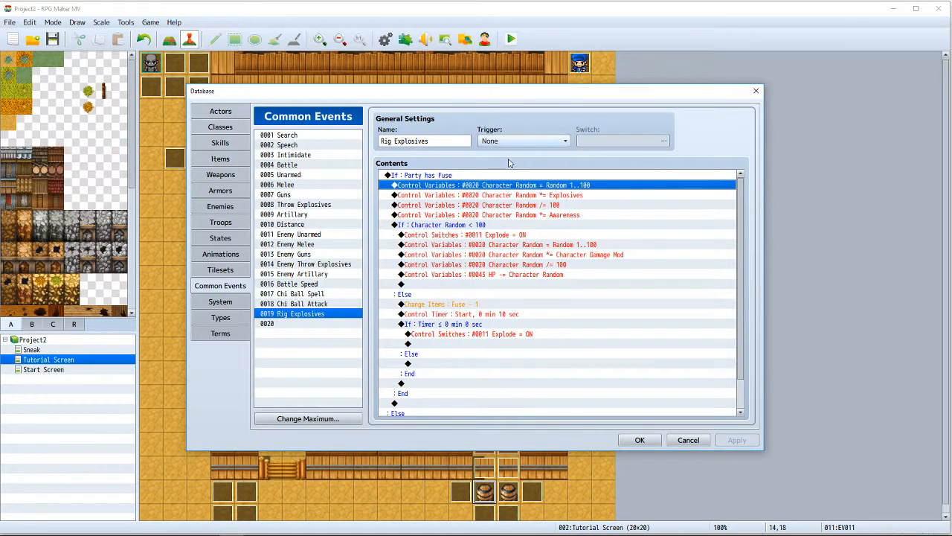
{"action": "left_click", "coordinate": [440, 236]}
{"action": "left_click", "coordinate": [445, 225]}
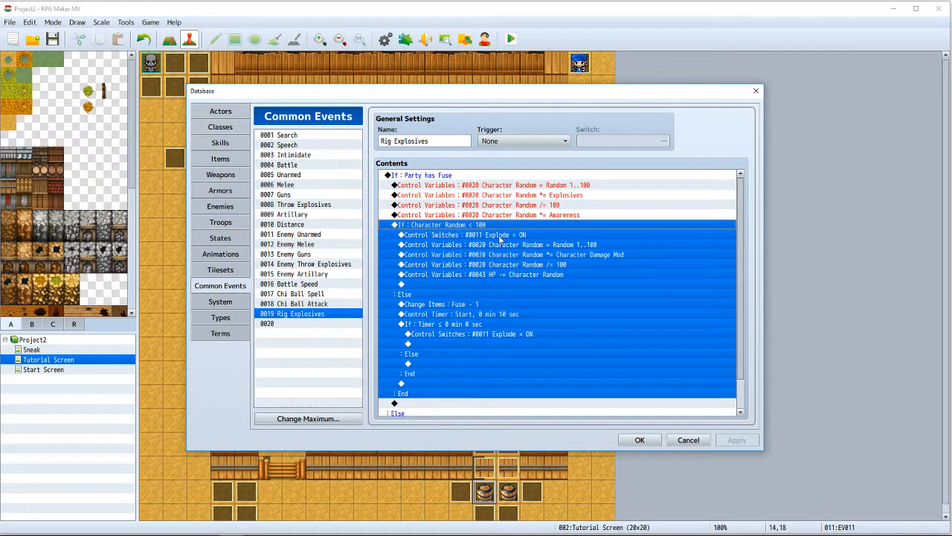
- Examine the Fuse removal, timer and Explode switch commands in the Rig Explosives common event, and close the database
{"action": "left_click", "coordinate": [430, 304]}
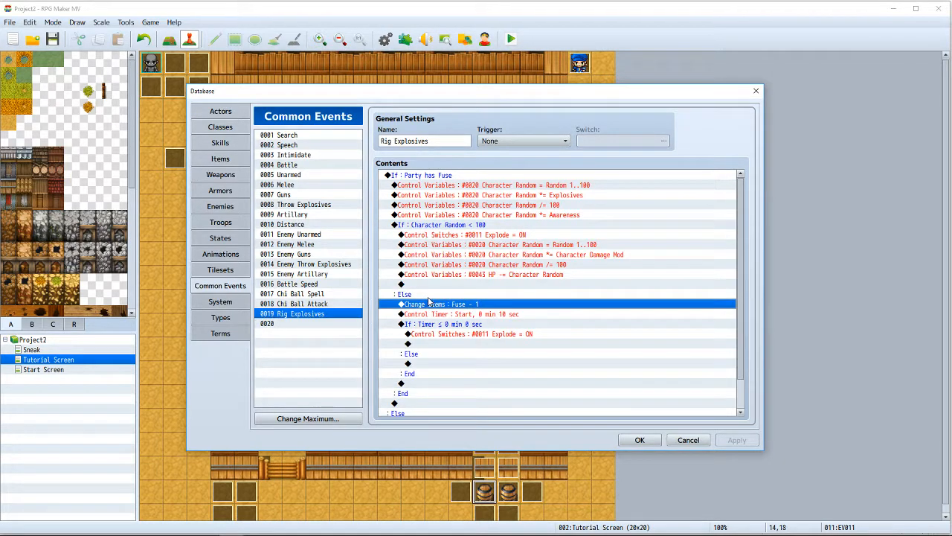
{"action": "left_click", "coordinate": [428, 297]}
{"action": "left_click", "coordinate": [431, 305]}
{"action": "left_click", "coordinate": [462, 318]}
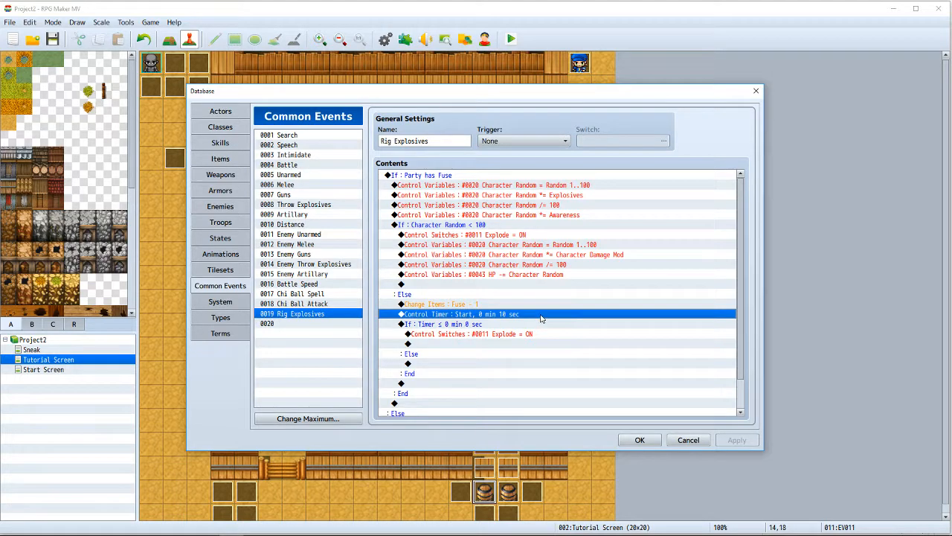
{"action": "left_click", "coordinate": [504, 235]}
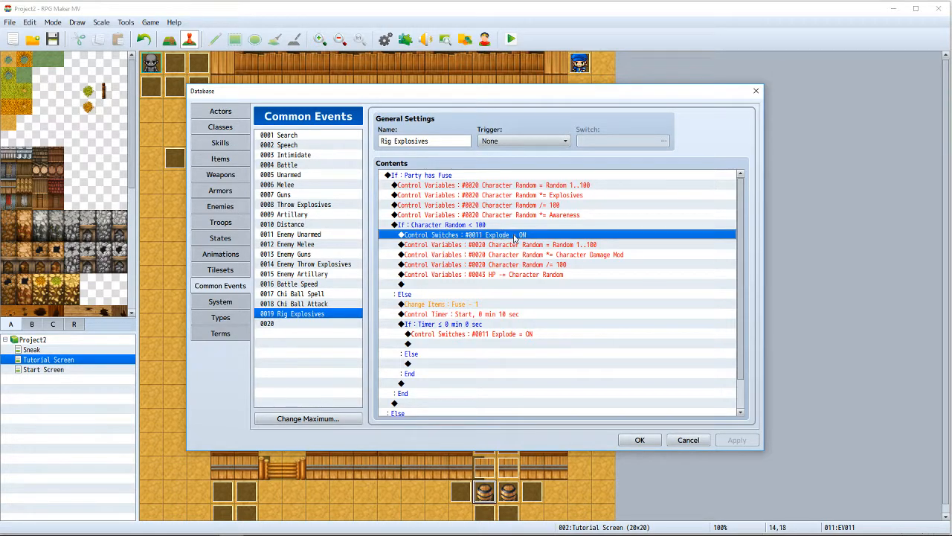
{"action": "left_click", "coordinate": [640, 440]}
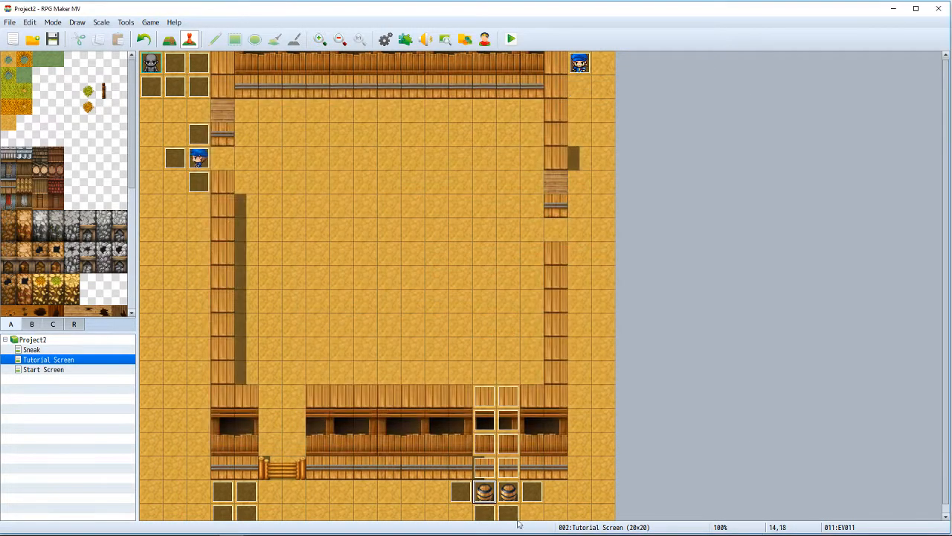
- Reopen barrel event EV011 and examine the Explode switch commands and the barrel image on page 2, glancing at page 3
{"action": "double_click", "coordinate": [485, 494]}
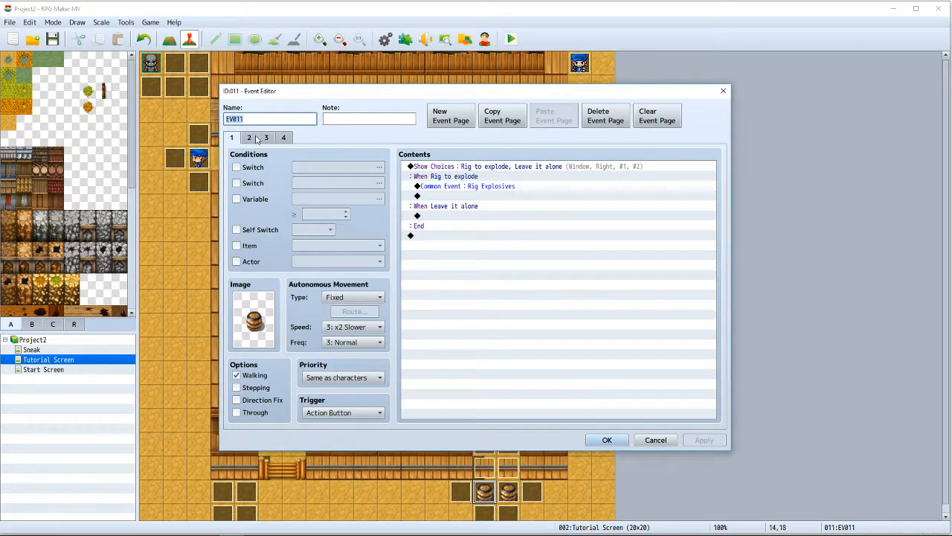
{"action": "left_click", "coordinate": [257, 139]}
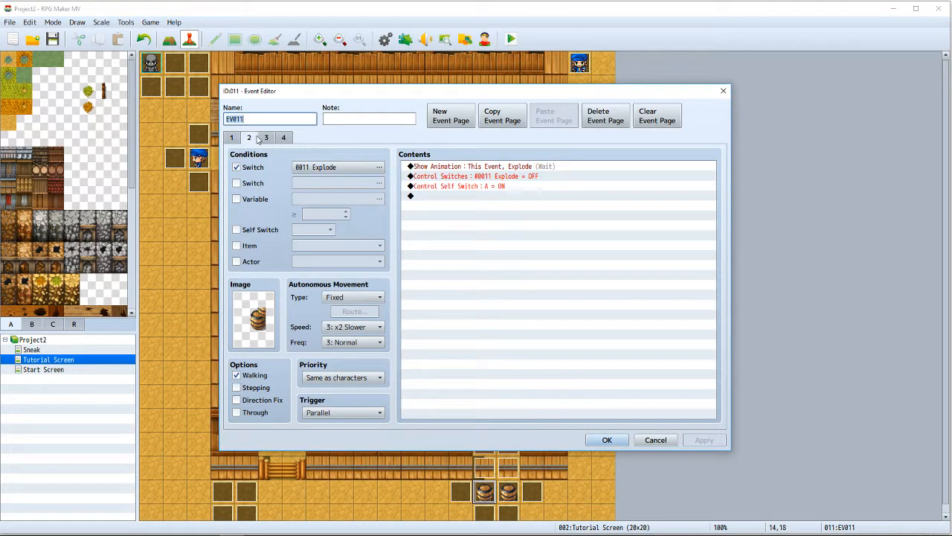
{"action": "left_click", "coordinate": [512, 181]}
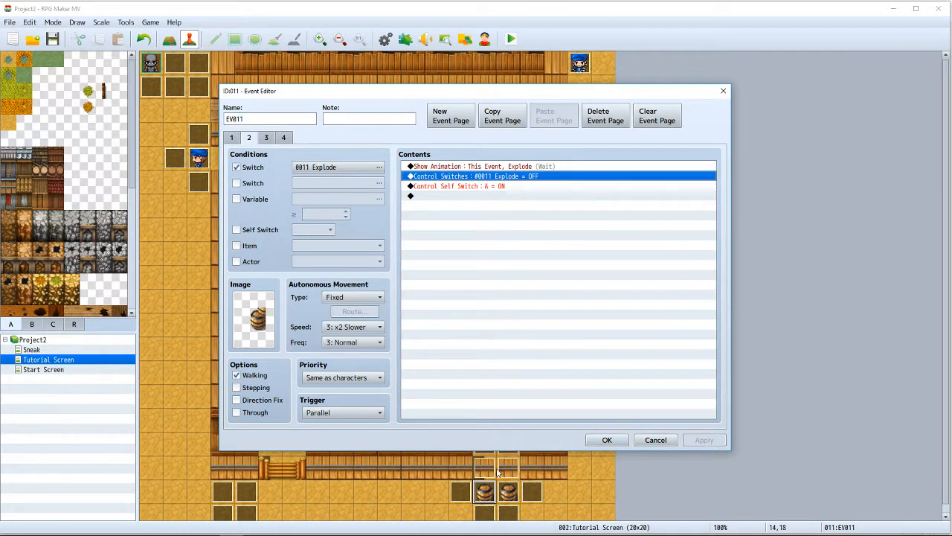
{"action": "left_click", "coordinate": [266, 138]}
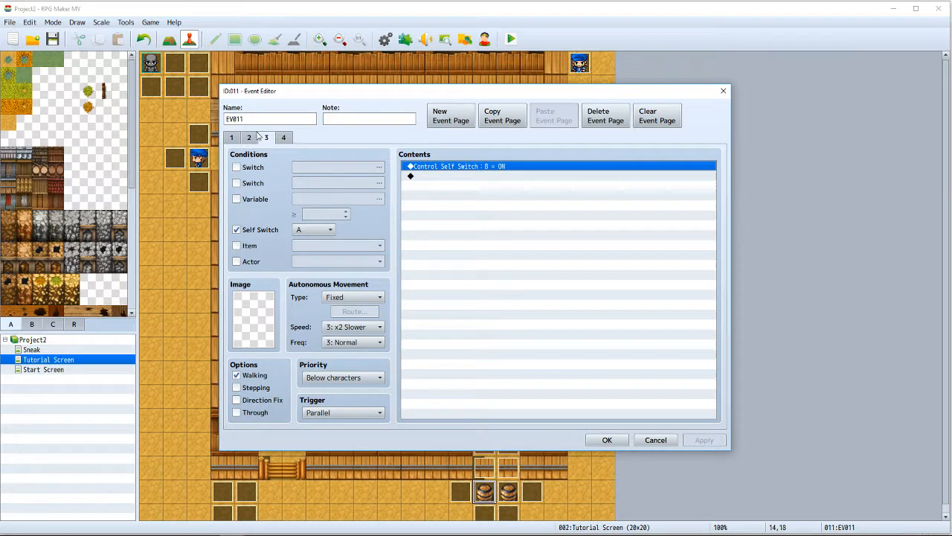
{"action": "left_click", "coordinate": [249, 139]}
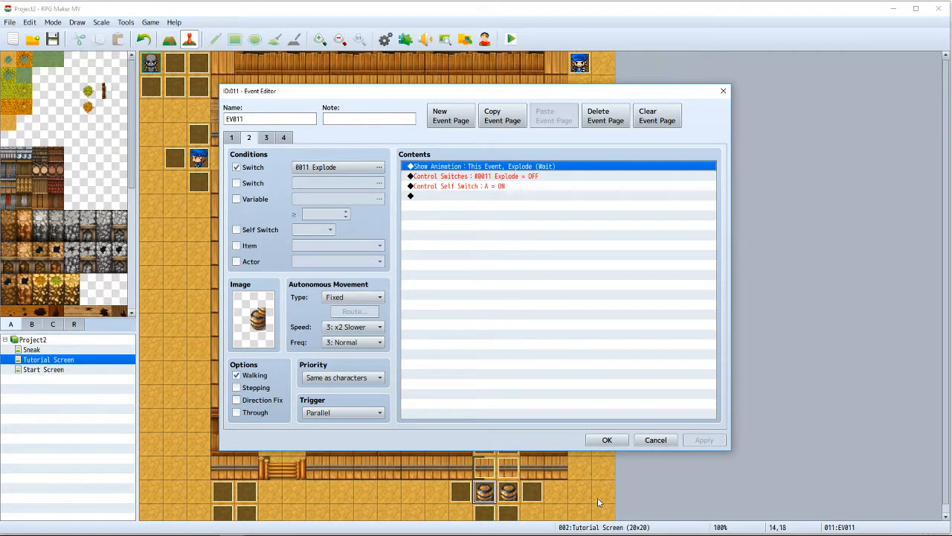
{"action": "double_click", "coordinate": [247, 315]}
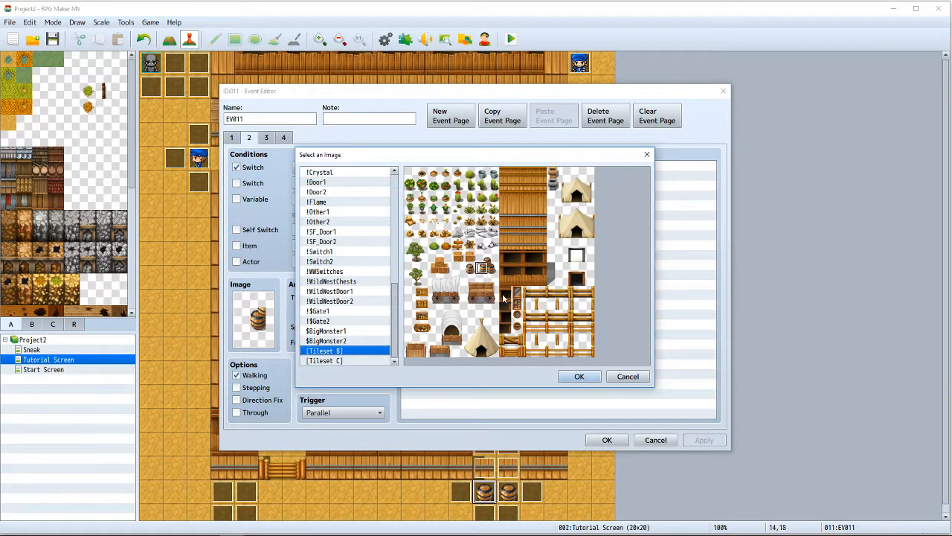
{"action": "left_click", "coordinate": [627, 376]}
- Compare pages 3 and 4 of barrel event EV011 for the self switch handling after the explosion, and close the event
{"action": "left_click", "coordinate": [267, 138]}
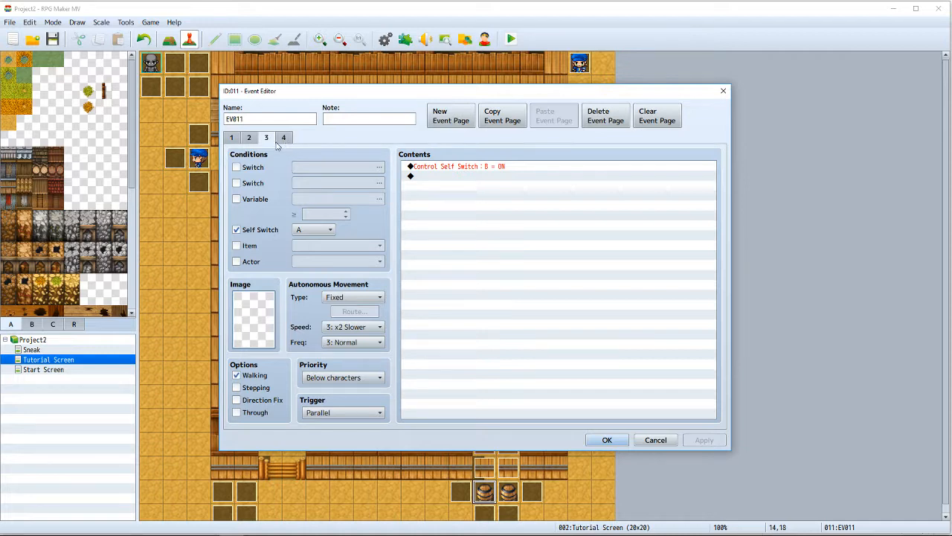
{"action": "left_click", "coordinate": [285, 139]}
{"action": "left_click", "coordinate": [271, 141]}
{"action": "left_click", "coordinate": [286, 139]}
{"action": "left_click", "coordinate": [270, 140]}
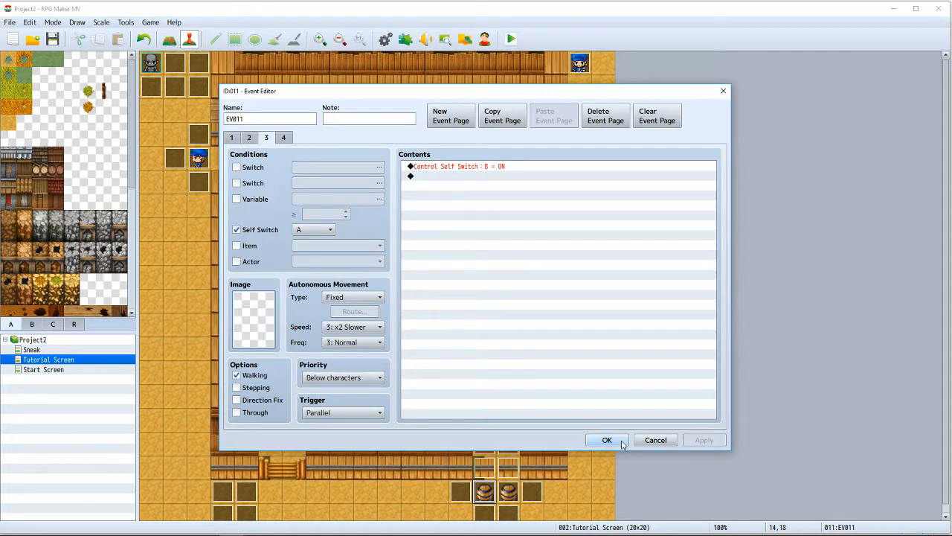
{"action": "left_click", "coordinate": [607, 440]}
- Open event EV009 near the map's upper-left corner, review its Shift and OK button conditions for sneaking, and close it unchanged
{"action": "scroll", "coordinate": [591, 472], "scroll_direction": "down", "scroll_amount": 1}
{"action": "scroll", "coordinate": [578, 470], "scroll_direction": "up", "scroll_amount": 1}
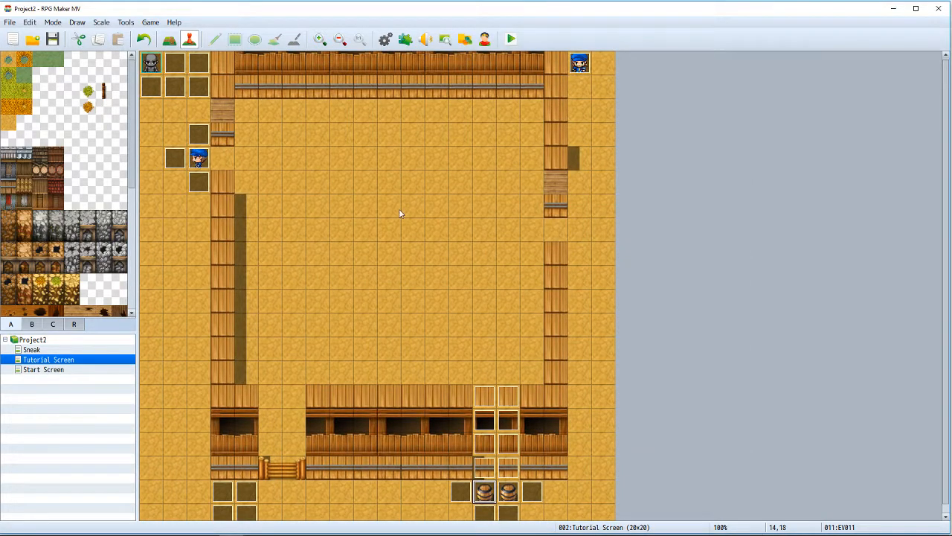
{"action": "scroll", "coordinate": [305, 100], "scroll_direction": "down", "scroll_amount": 1}
{"action": "scroll", "coordinate": [305, 100], "scroll_direction": "up", "scroll_amount": 1}
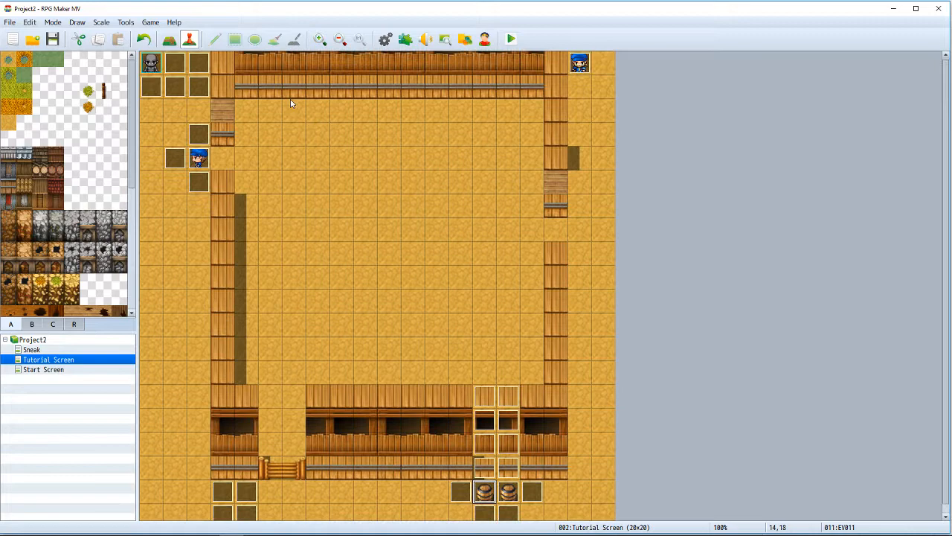
{"action": "left_click", "coordinate": [200, 93]}
{"action": "double_click", "coordinate": [200, 93]}
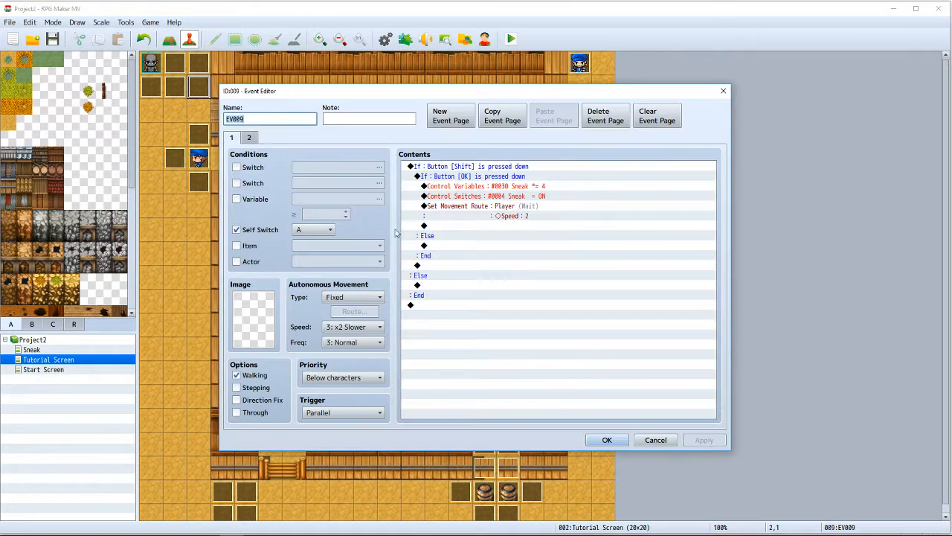
{"action": "left_click", "coordinate": [652, 441]}
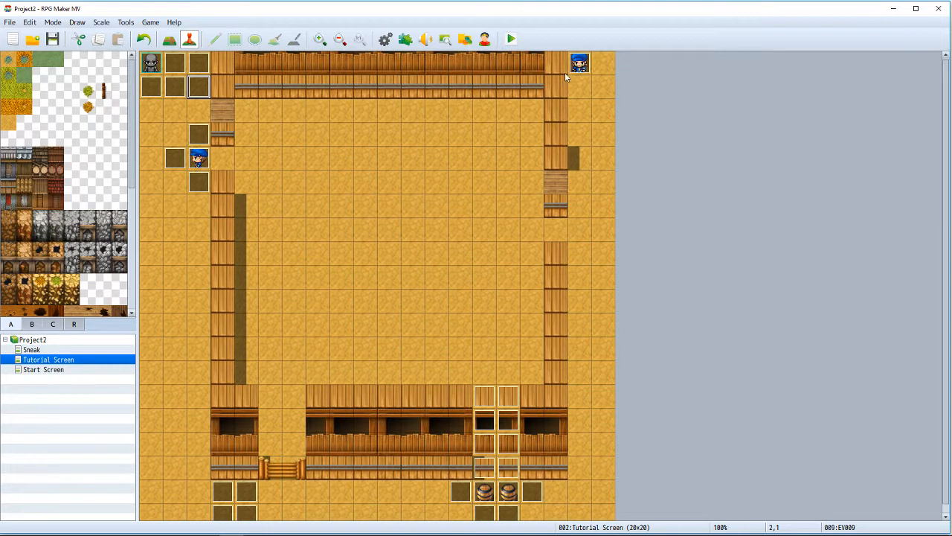
- Save the project, start a maximized playtest with a new game, and choose the revolver as the weapon
{"action": "left_click", "coordinate": [584, 66]}
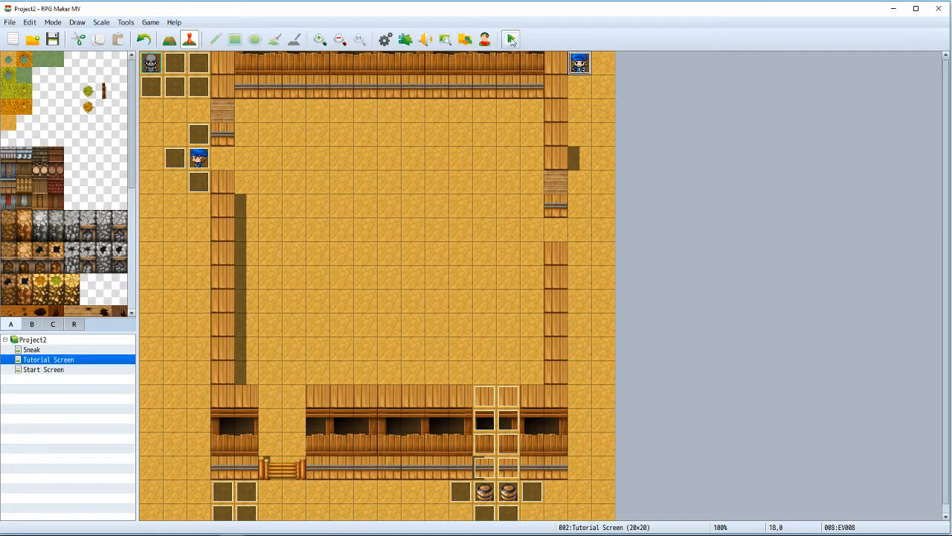
{"action": "left_click", "coordinate": [512, 40]}
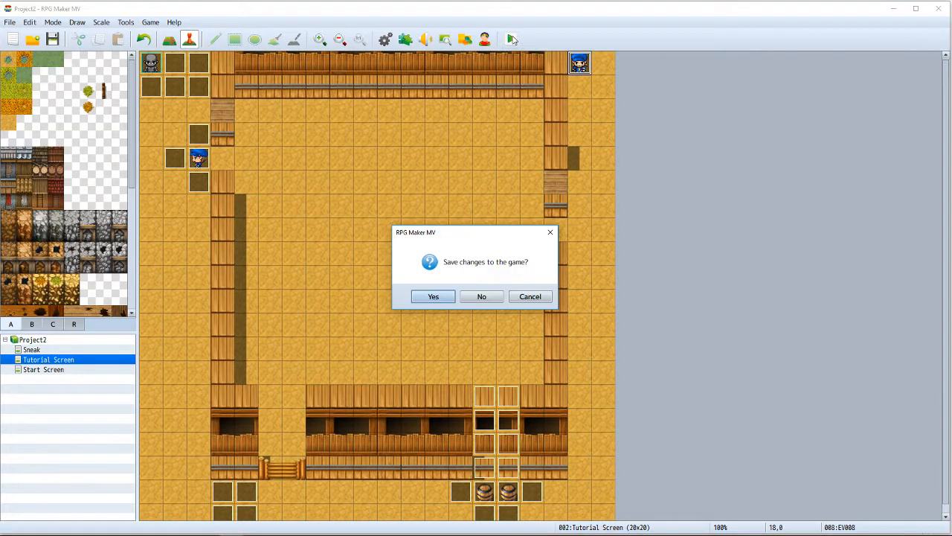
{"action": "left_click", "coordinate": [434, 297]}
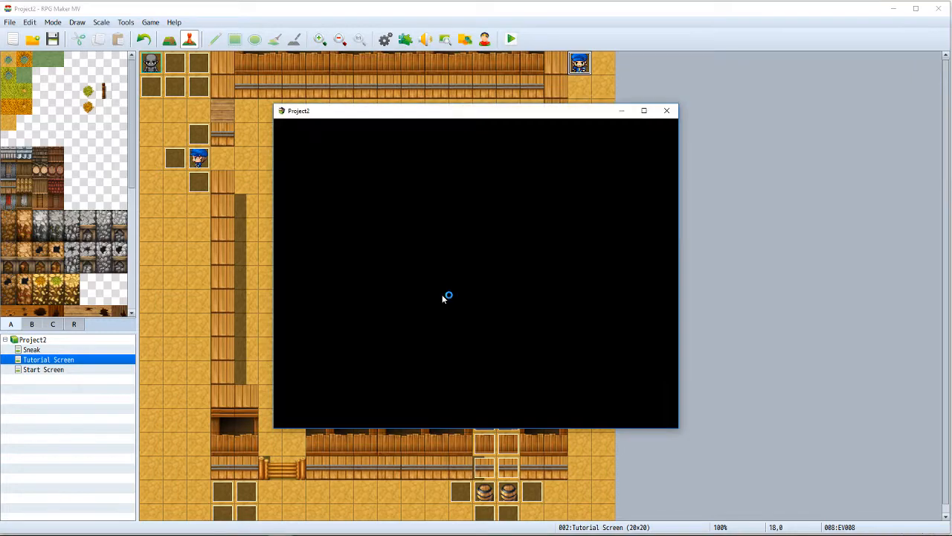
{"action": "left_click", "coordinate": [644, 111]}
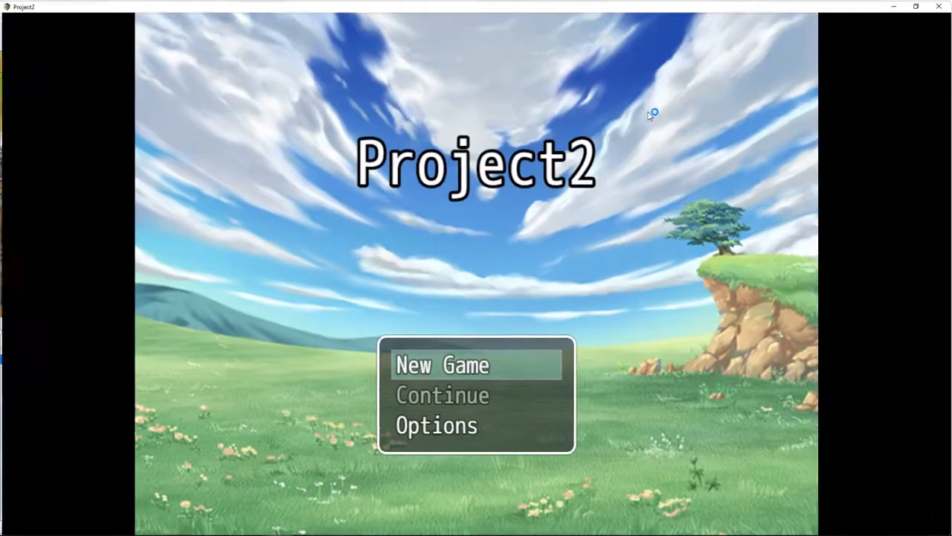
{"action": "left_click", "coordinate": [441, 363]}
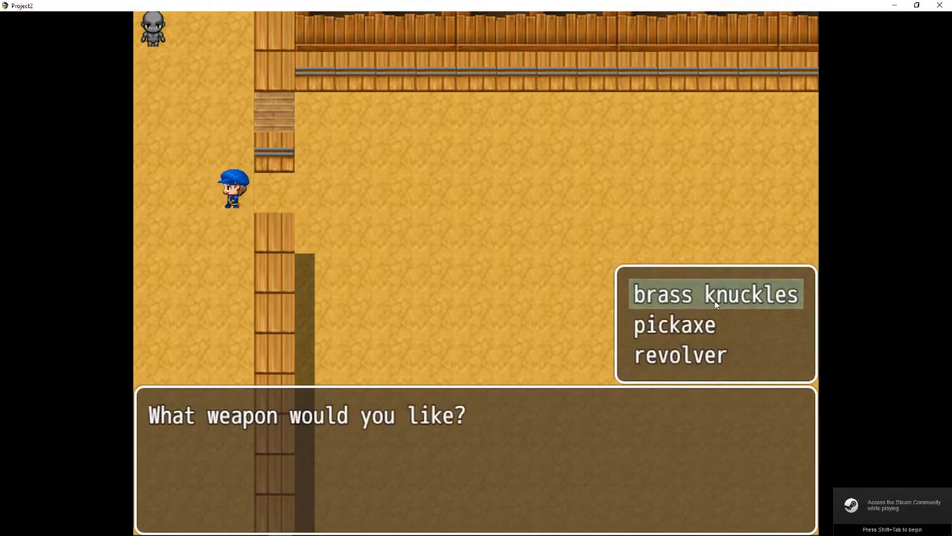
{"action": "left_click", "coordinate": [679, 355]}
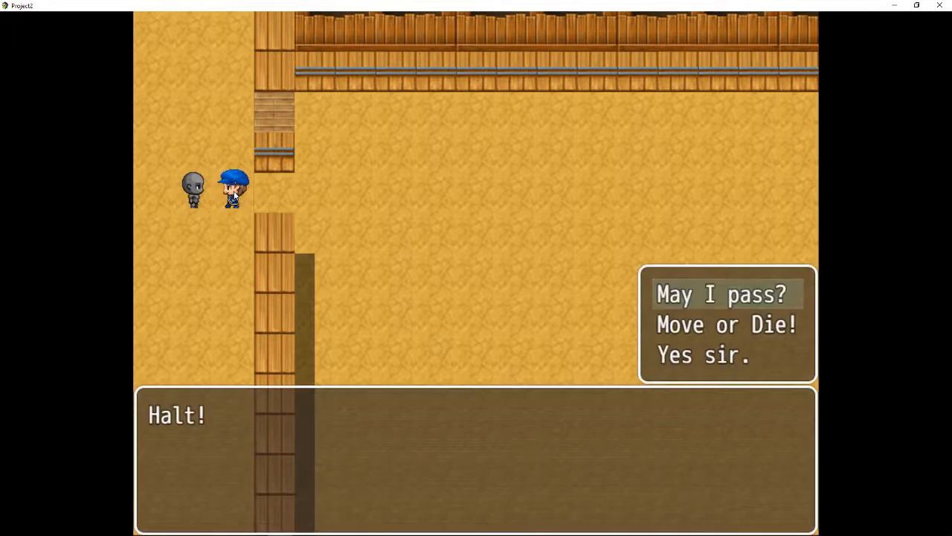
- Answer the west gate guard with "May I pass?" and "Then we will fight.", and play through the first exchange of the fight
{"action": "left_click", "coordinate": [708, 299]}
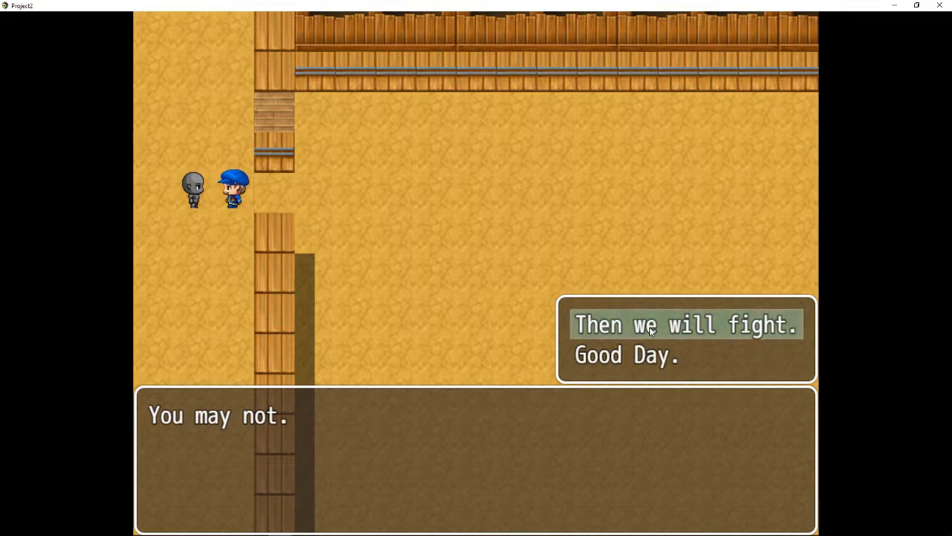
{"action": "left_click", "coordinate": [651, 332]}
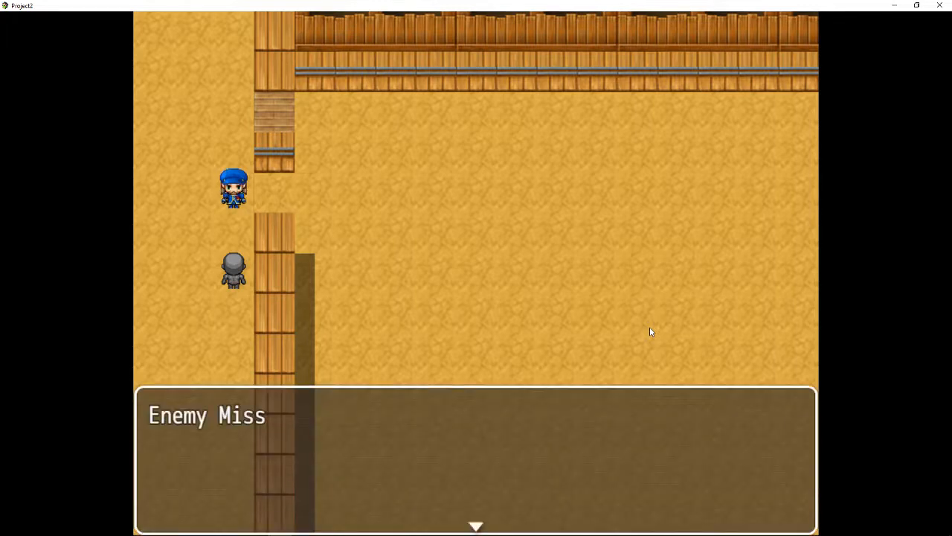
{"action": "left_click", "coordinate": [441, 423]}
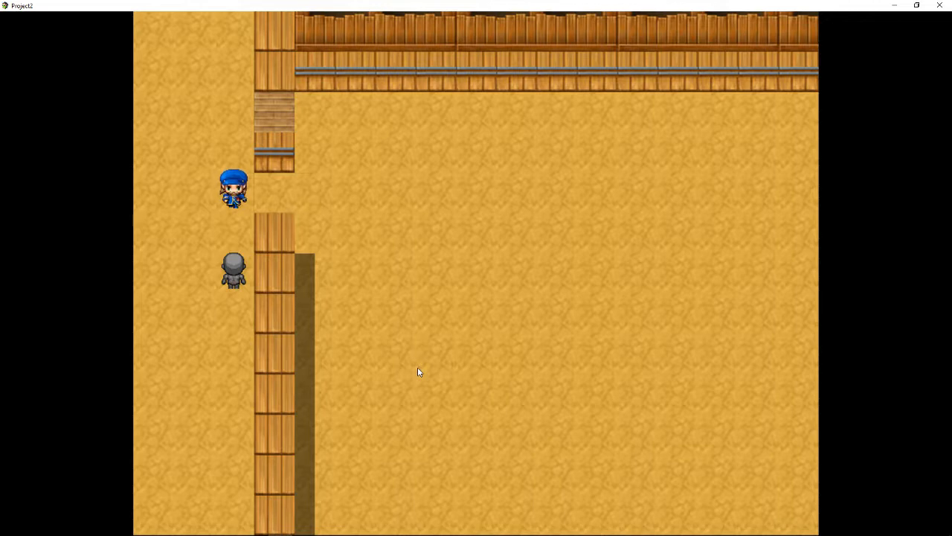
{"action": "key", "text": "Return"}
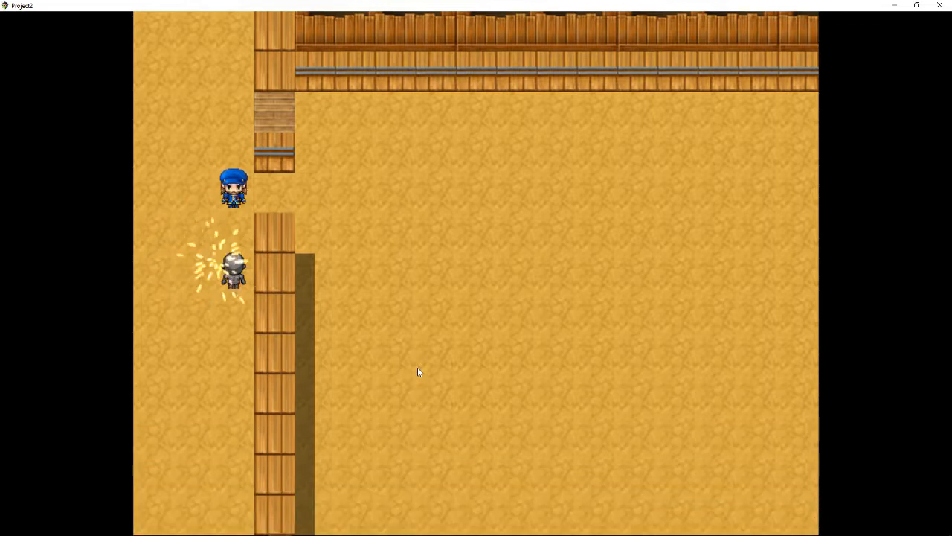
- Walk the player around the fort's southwest corner to the two barrels at the south wall and rig them to explode
{"action": "key", "text": "Down"}
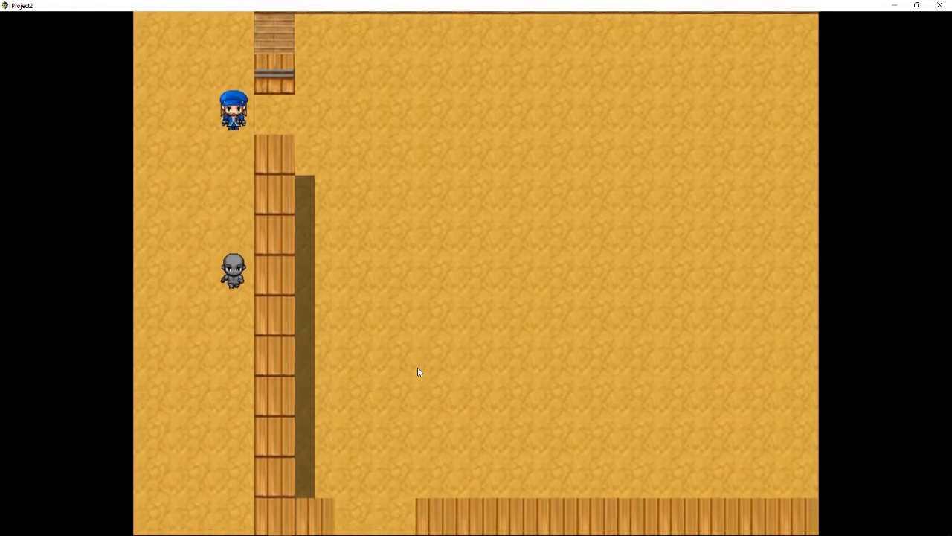
{"action": "key", "text": "Down"}
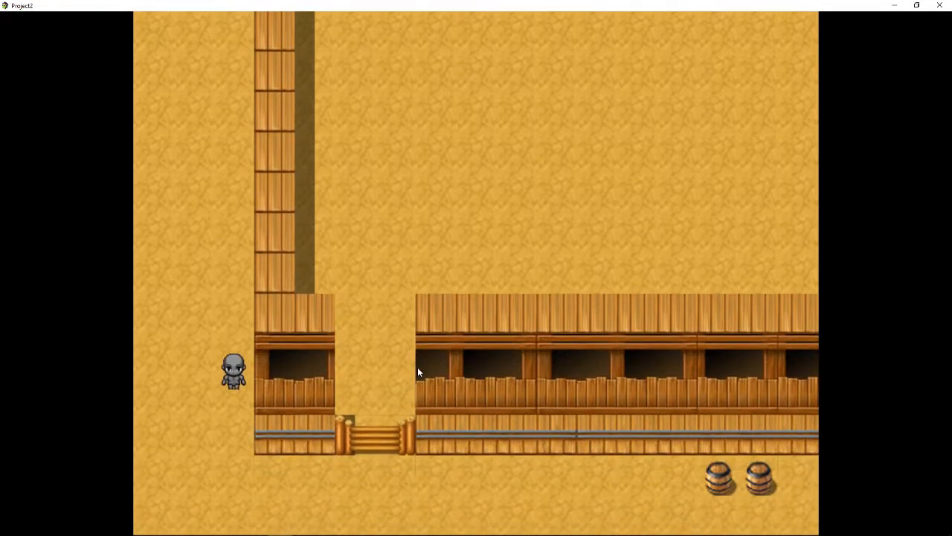
{"action": "key", "text": "Right"}
{"action": "key", "text": "Right"}
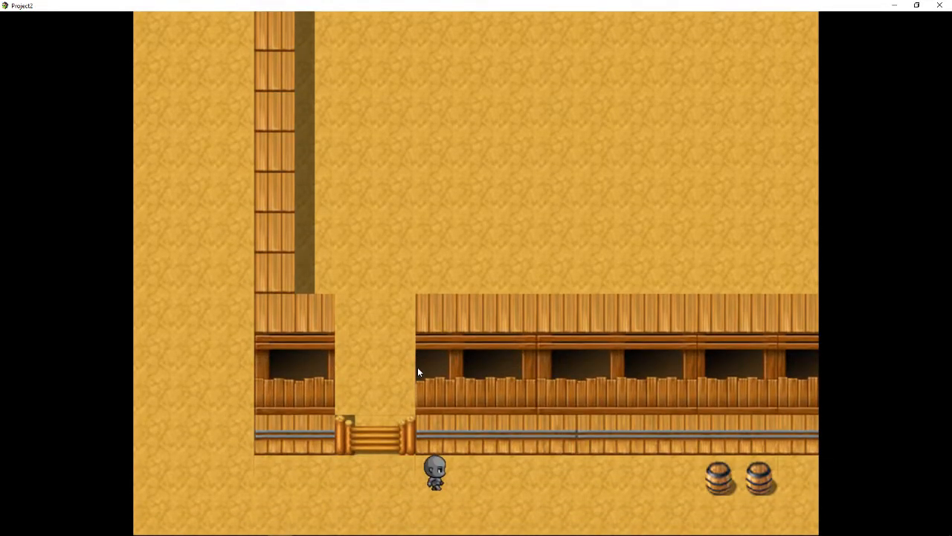
{"action": "key", "text": "Right"}
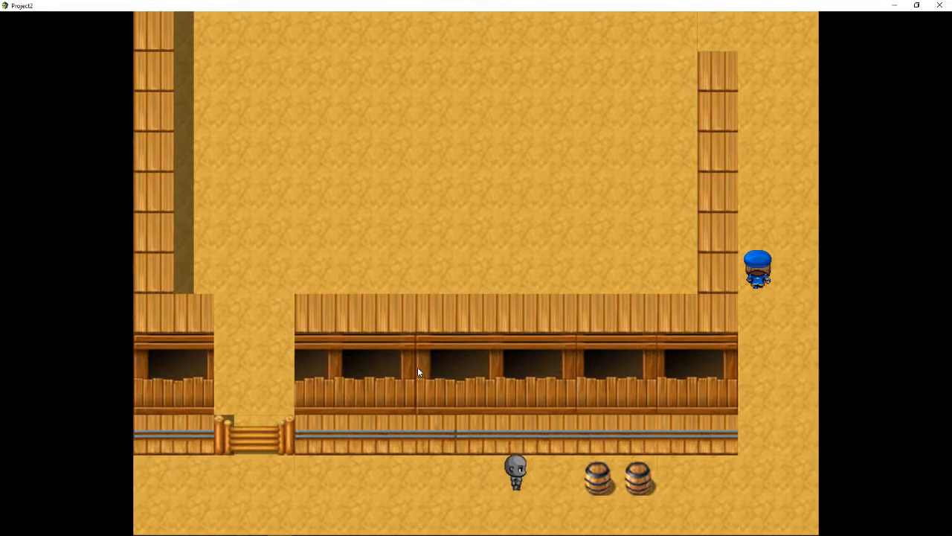
{"action": "left_click", "coordinate": [608, 484]}
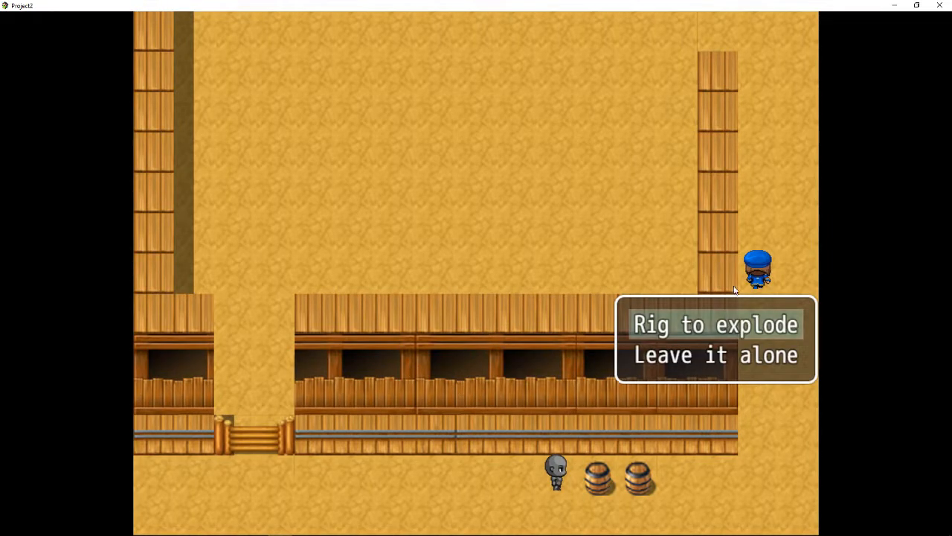
{"action": "left_click", "coordinate": [728, 330]}
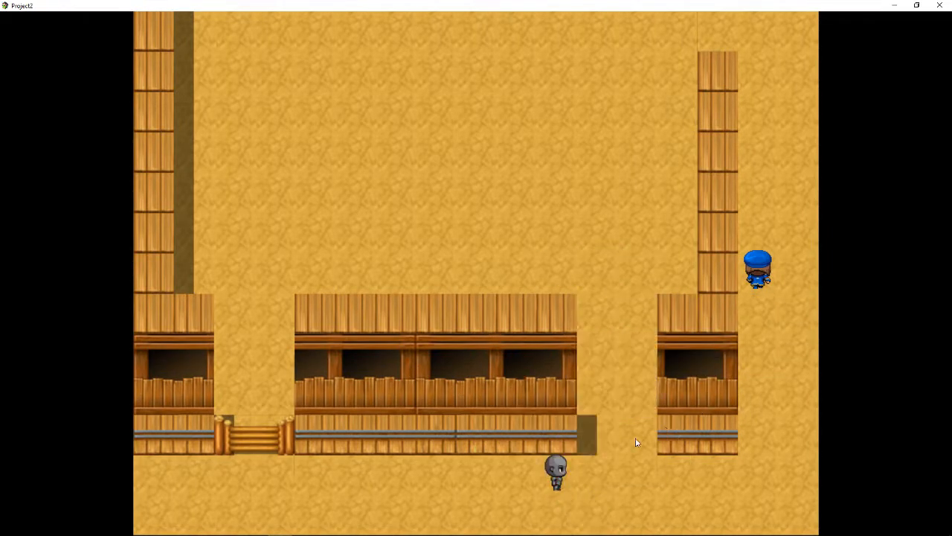
- Approach the second guard outside the east wall, and walk the player back to the blasted gap in the south wall
{"action": "left_click", "coordinate": [762, 273]}
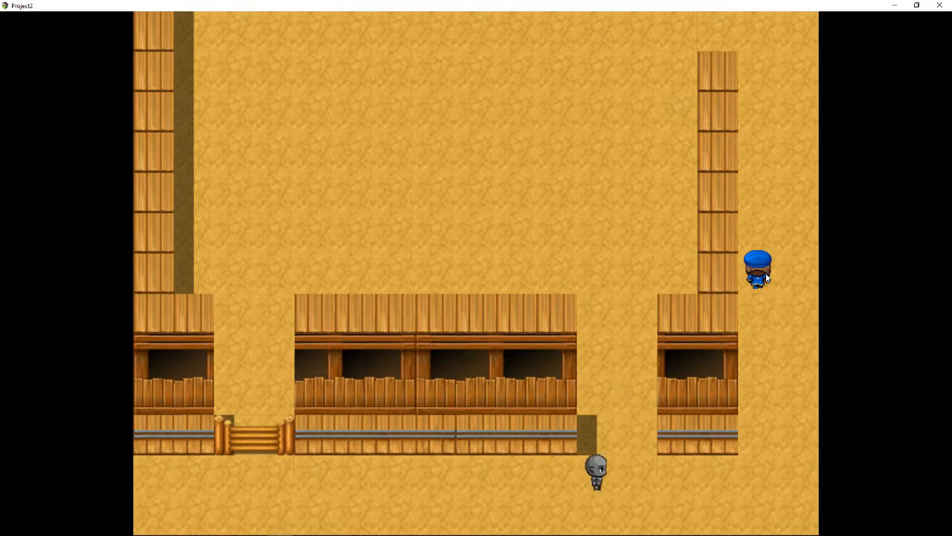
{"action": "key", "text": "Down"}
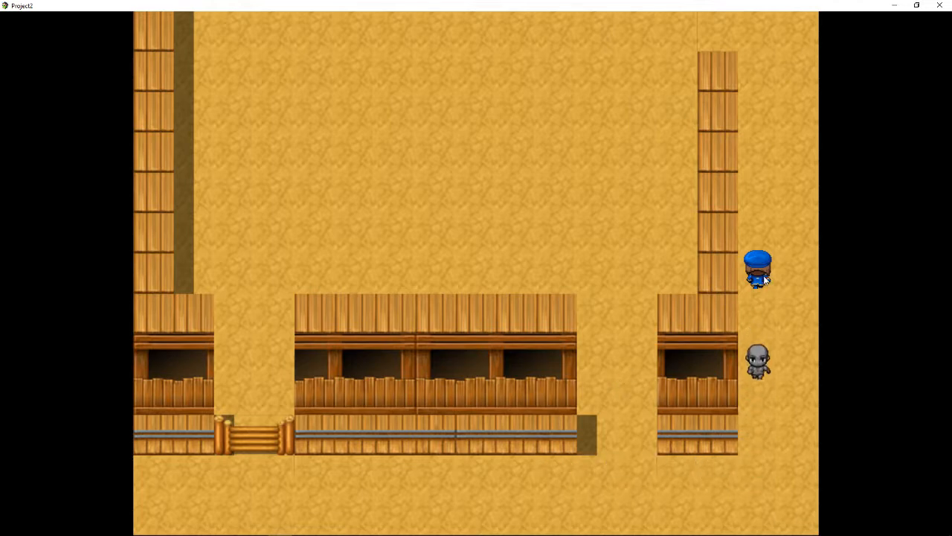
{"action": "key", "text": "Down"}
{"action": "key", "text": "Left"}
{"action": "key", "text": "Left"}
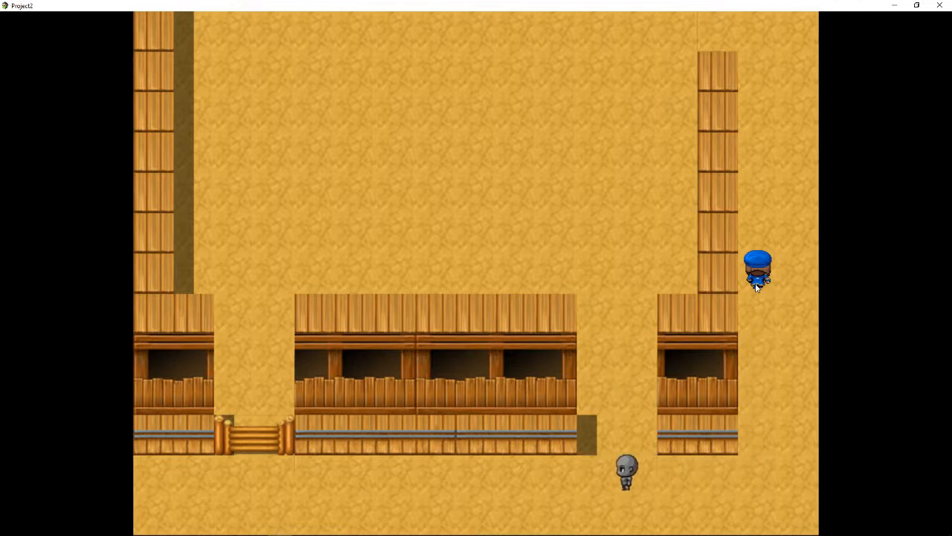
- Return the player to the first guard at the west gate, and end the playtest
{"action": "key", "text": "Left"}
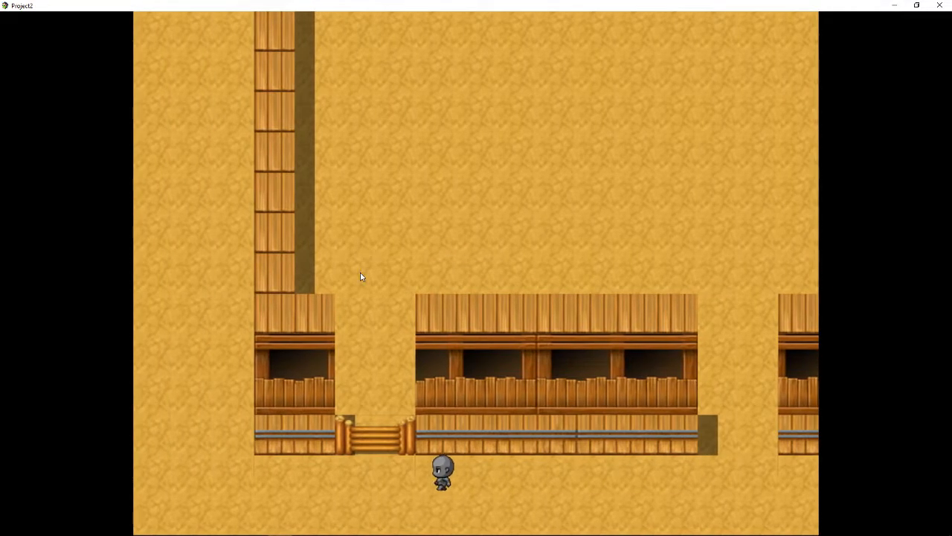
{"action": "key", "text": "Up"}
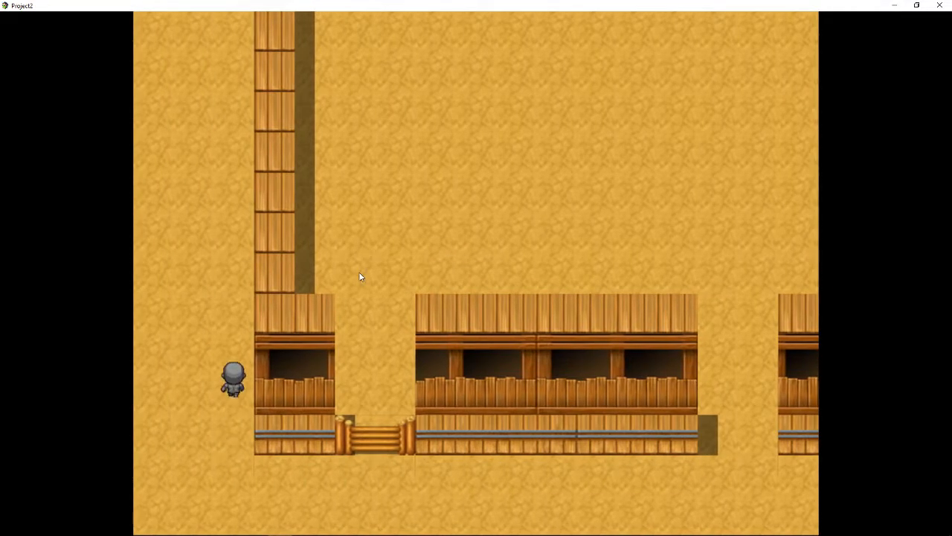
{"action": "key", "text": "Up"}
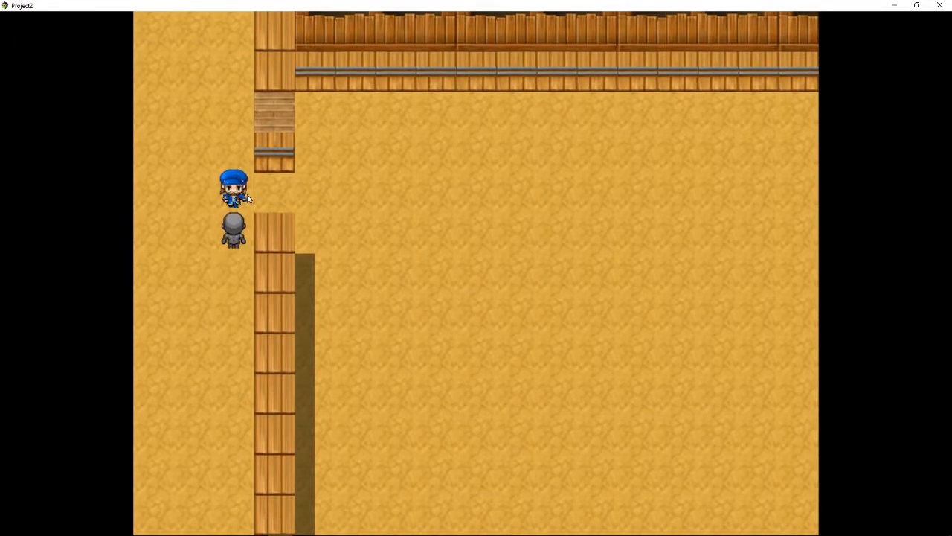
{"action": "key", "text": "Down"}
{"action": "key", "text": "Up"}
{"action": "left_click", "coordinate": [939, 5]}
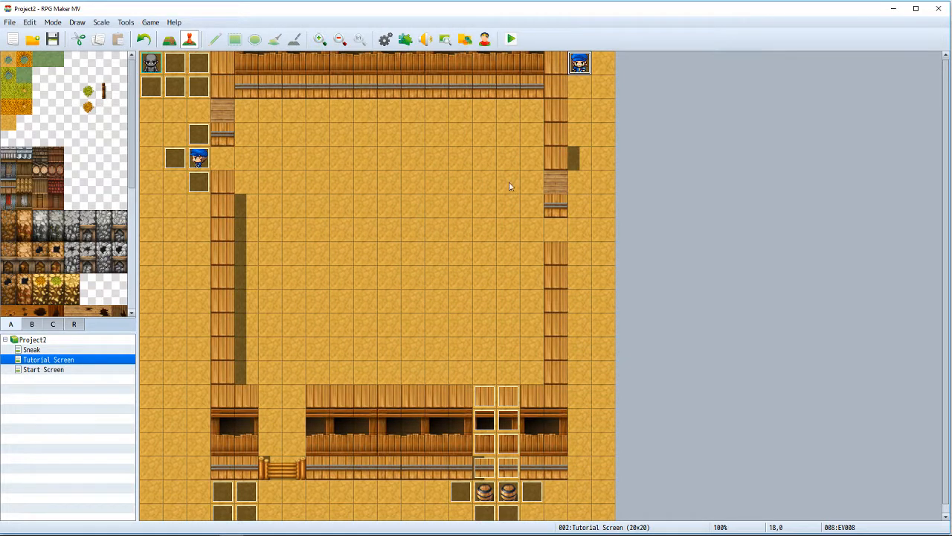
{"action": "left_click", "coordinate": [374, 186]}
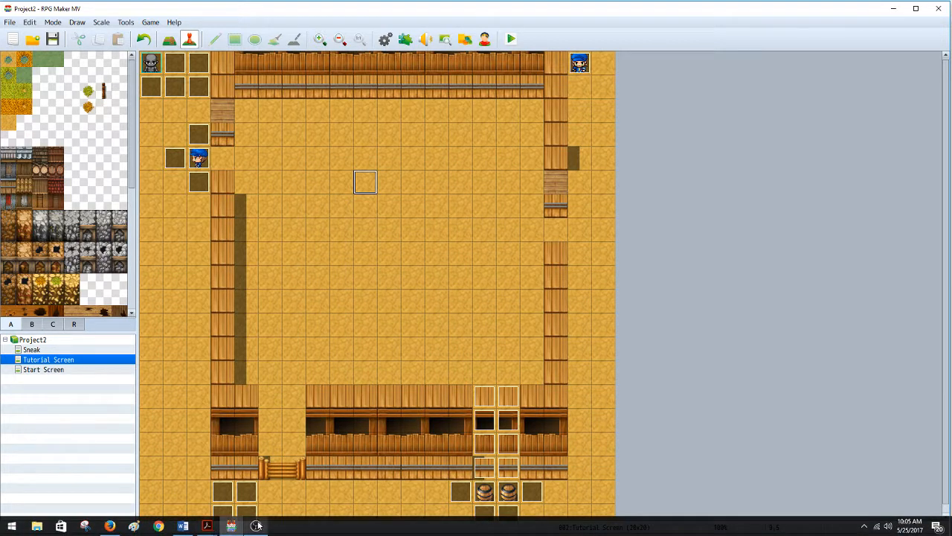
{"action": "mouse_move", "coordinate": [258, 525]}
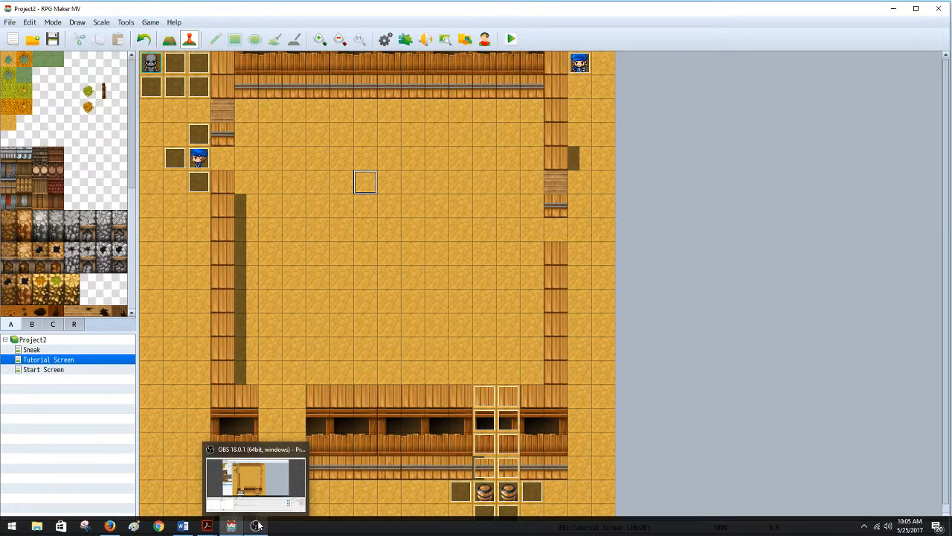
- Open the Start Screen map and set the player's starting position at tile 8,4
{"action": "left_click", "coordinate": [49, 350]}
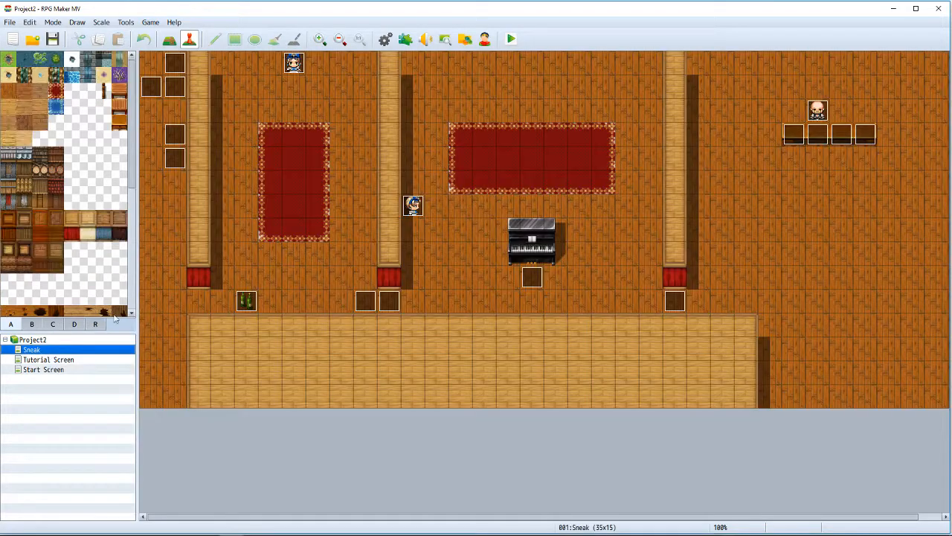
{"action": "left_click", "coordinate": [52, 360]}
{"action": "left_click", "coordinate": [73, 371]}
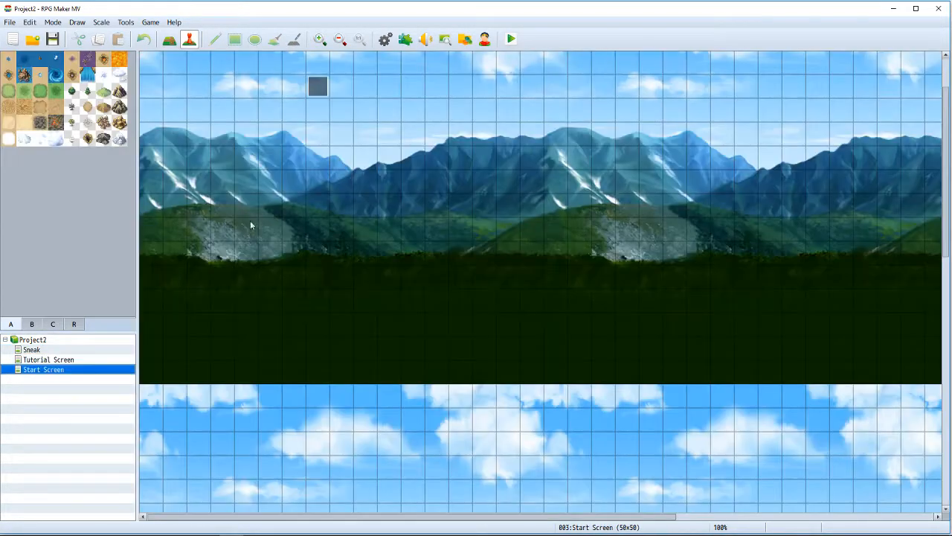
{"action": "right_click", "coordinate": [340, 93]}
{"action": "mouse_move", "coordinate": [419, 192]}
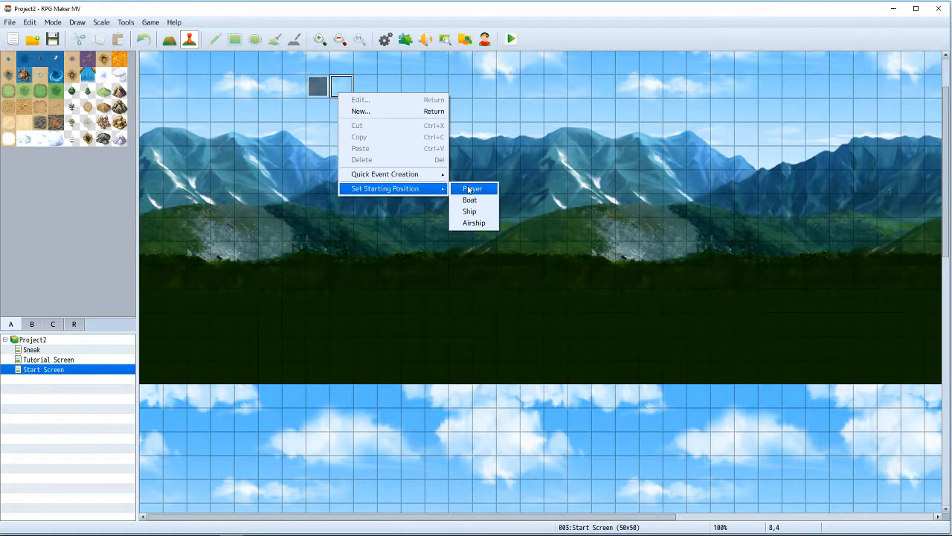
{"action": "left_click", "coordinate": [470, 190]}
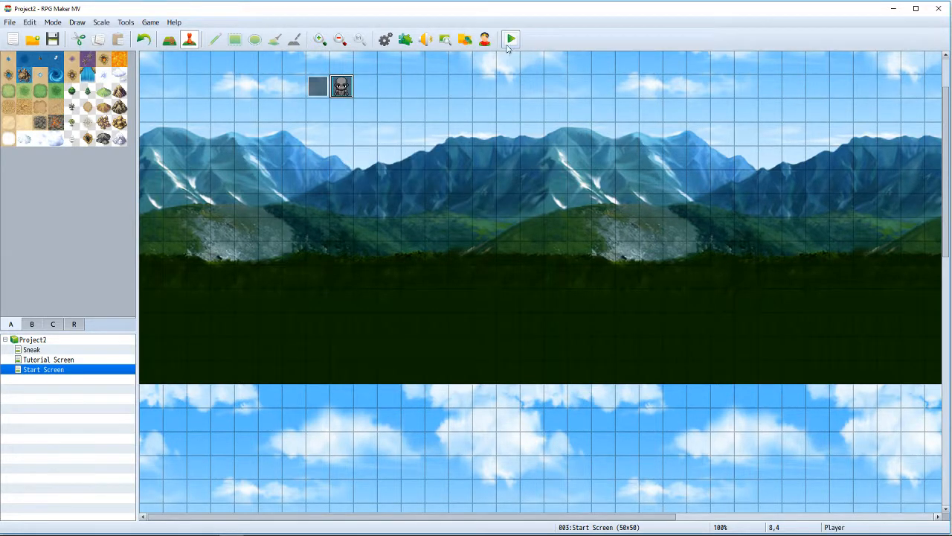
- Save the project, launch another maximized playtest, and begin a new game from the Start Screen map
{"action": "left_click", "coordinate": [511, 40]}
{"action": "left_click", "coordinate": [445, 297]}
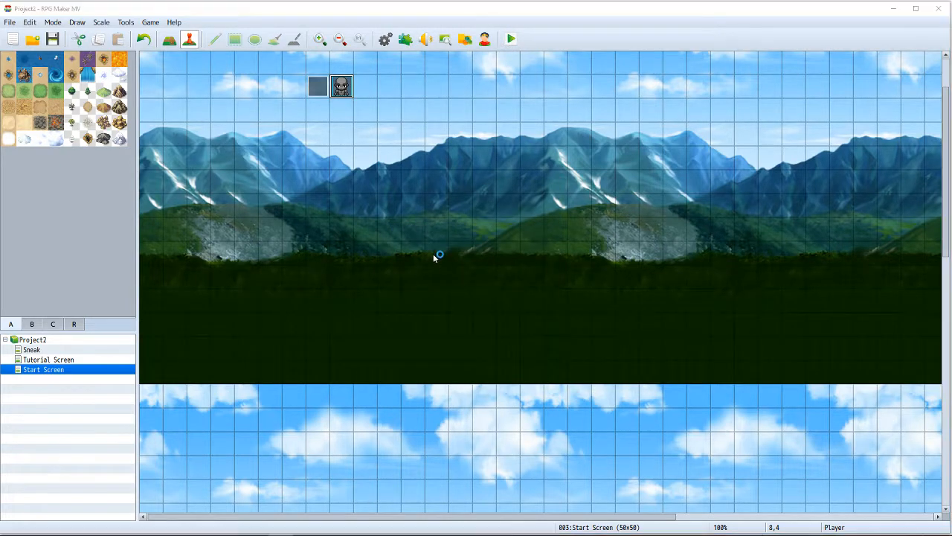
{"action": "left_click", "coordinate": [646, 111]}
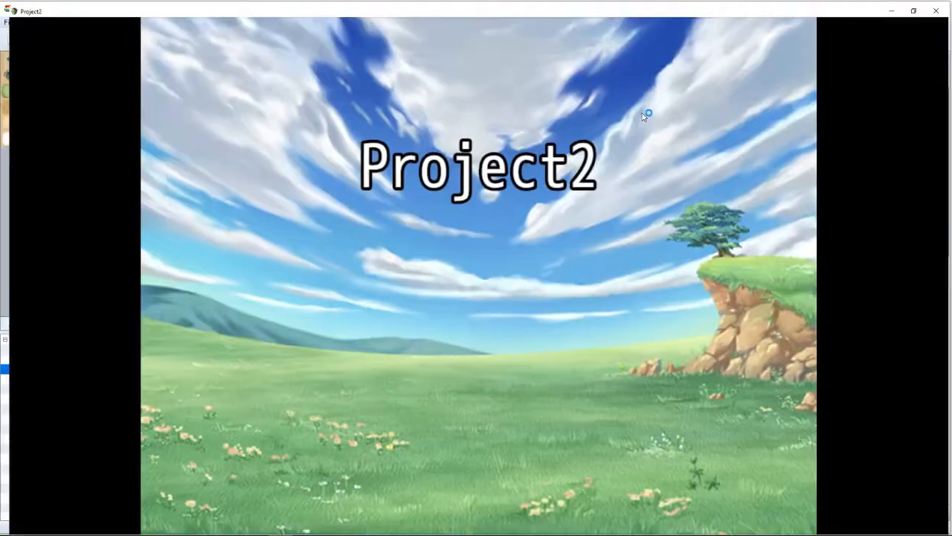
{"action": "left_click", "coordinate": [434, 364]}
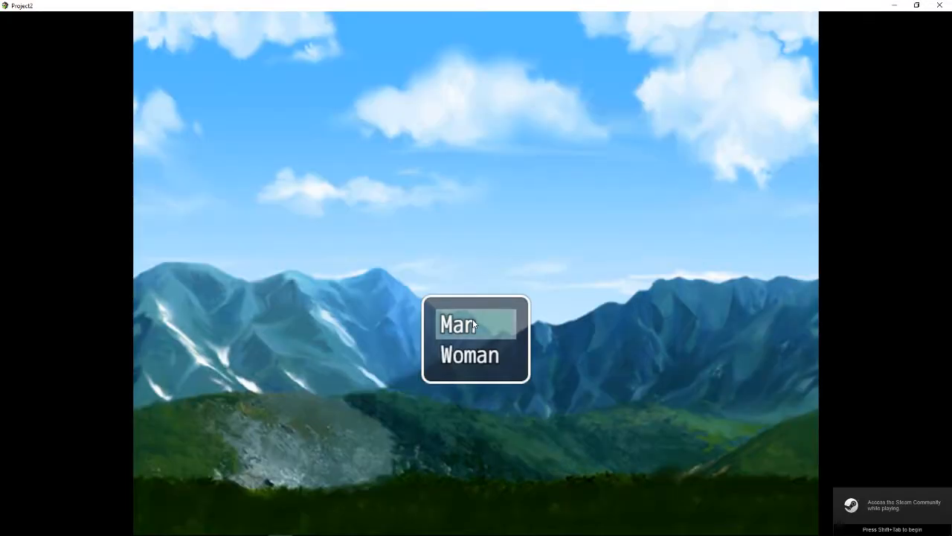
- Create an Asian man character, keep the default name Man 2, and accept the choices
{"action": "left_click", "coordinate": [472, 318]}
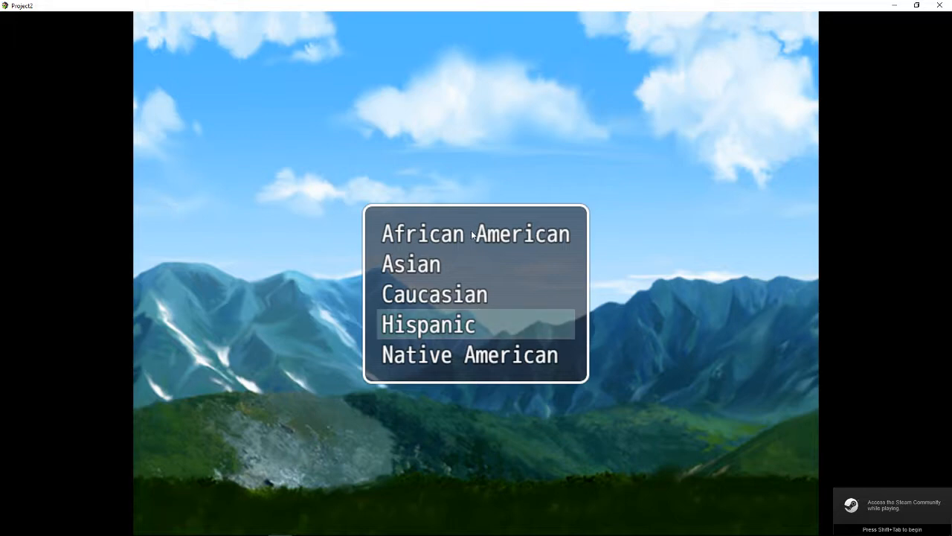
{"action": "double_click", "coordinate": [436, 270]}
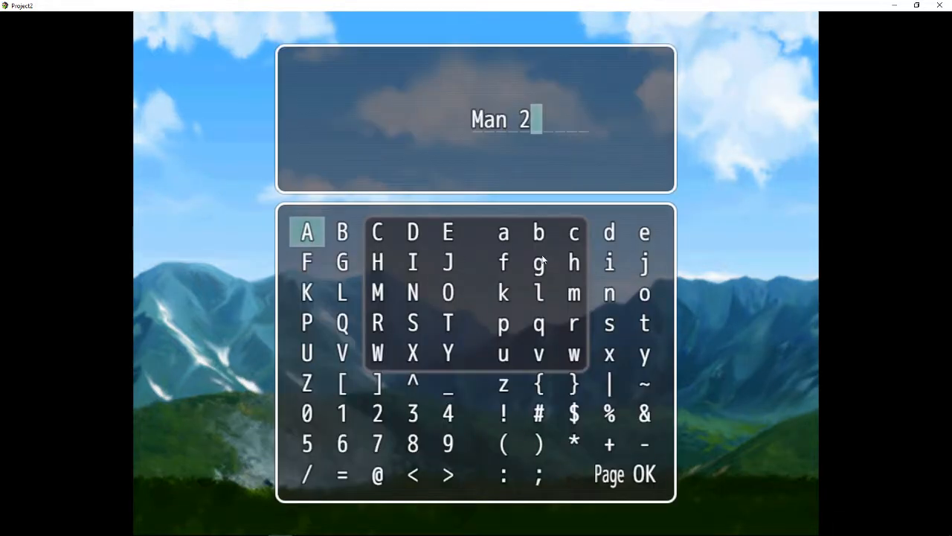
{"action": "left_click", "coordinate": [644, 477]}
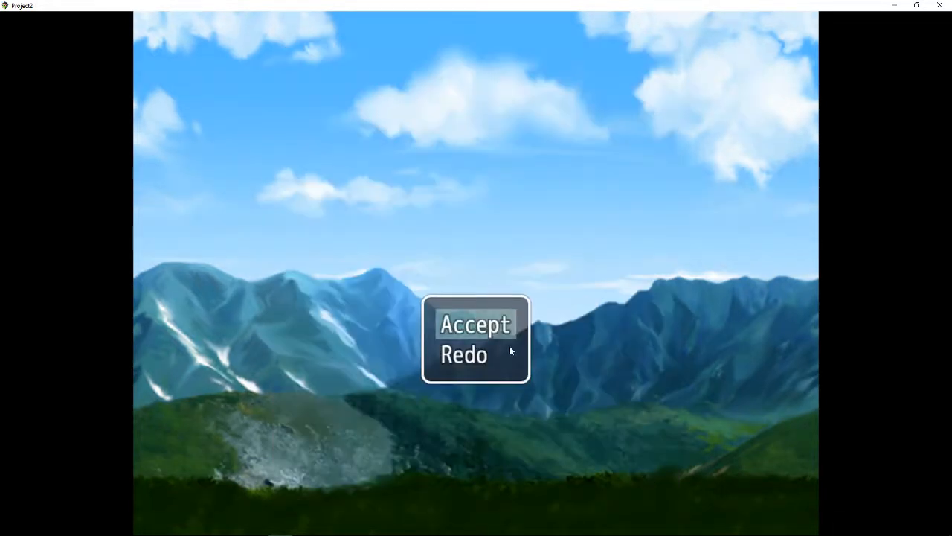
{"action": "left_click", "coordinate": [484, 329]}
- Read through the ability instructions, set all seven abilities from Health to Determination to Normal, and accept the allocation
{"action": "left_click", "coordinate": [503, 423]}
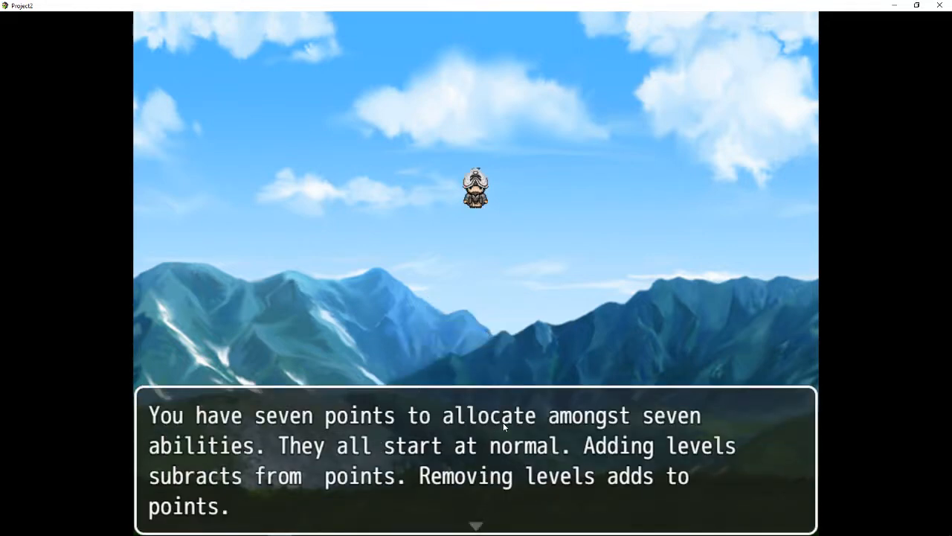
{"action": "left_click", "coordinate": [504, 425]}
{"action": "left_click", "coordinate": [418, 423]}
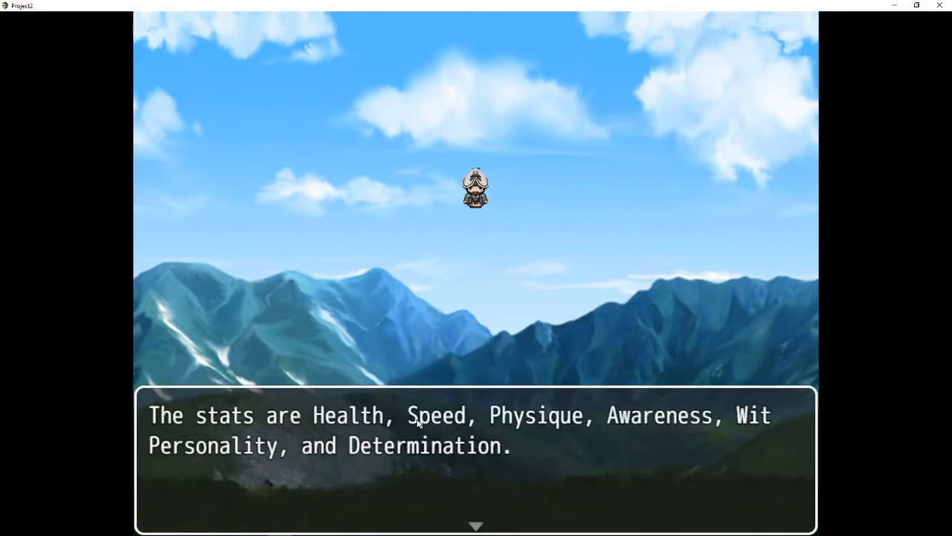
{"action": "left_click", "coordinate": [515, 422]}
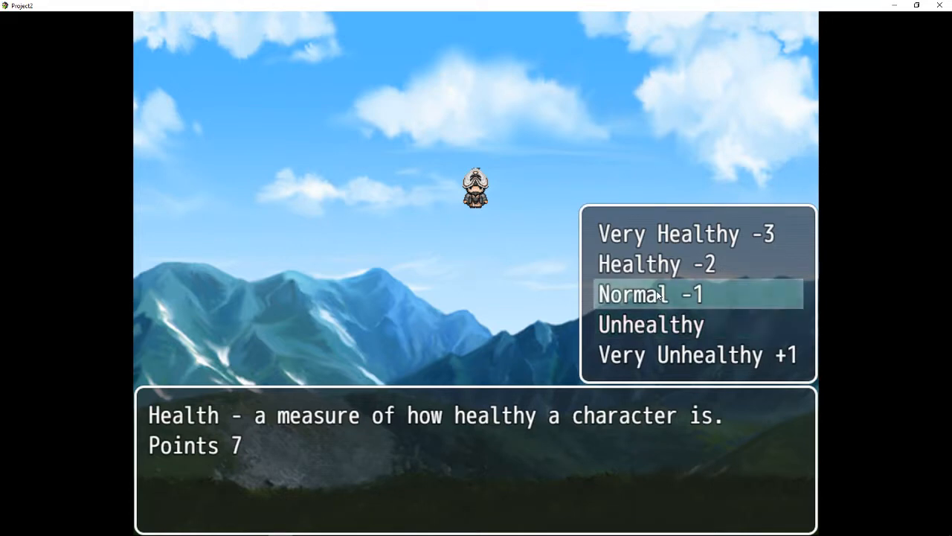
{"action": "left_click", "coordinate": [657, 295]}
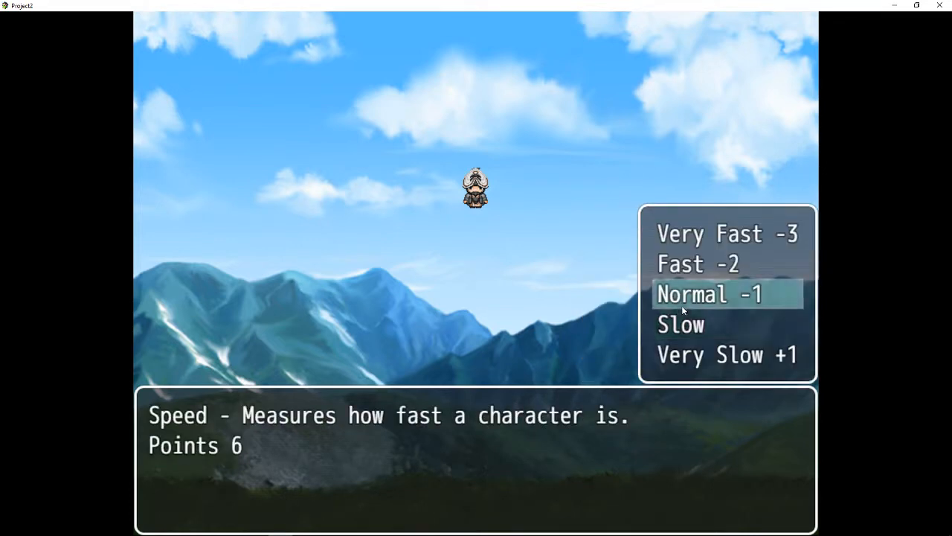
{"action": "left_click", "coordinate": [682, 305]}
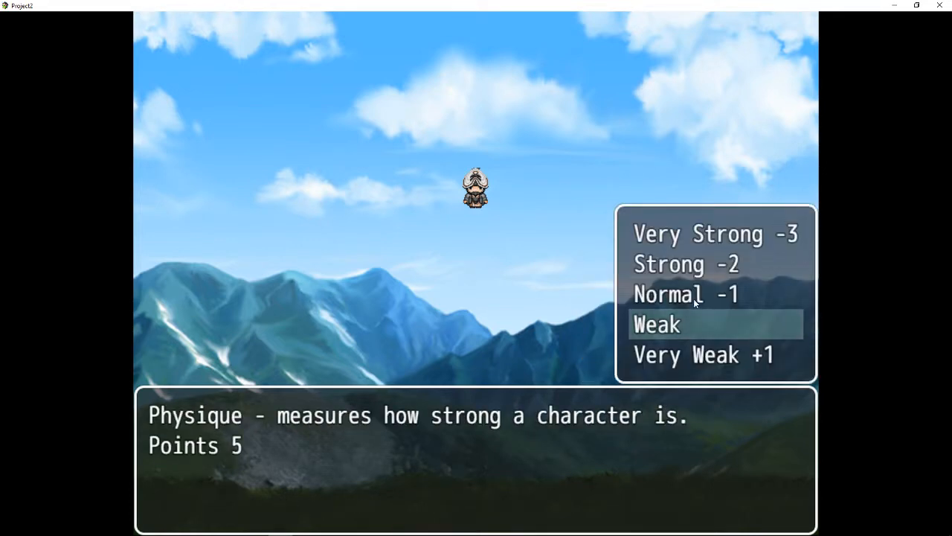
{"action": "left_click", "coordinate": [693, 298]}
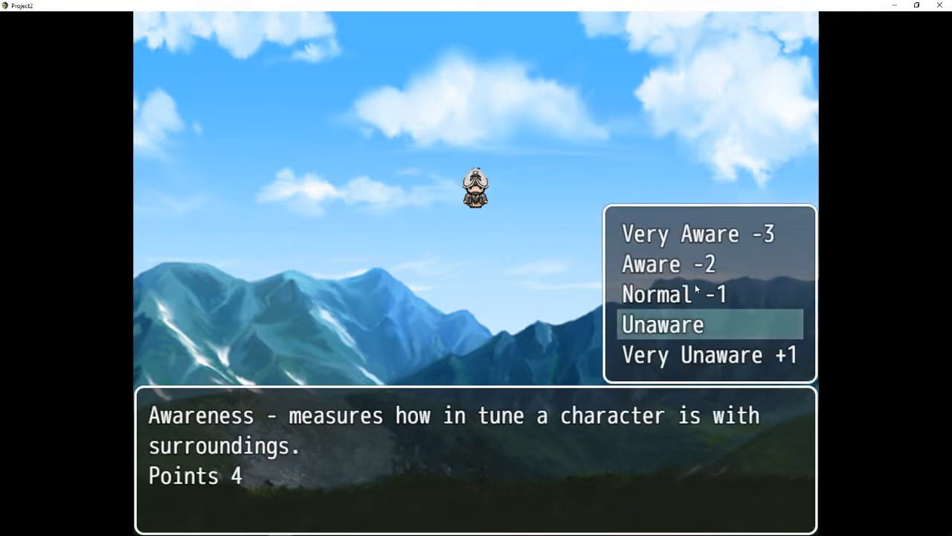
{"action": "left_click", "coordinate": [691, 293]}
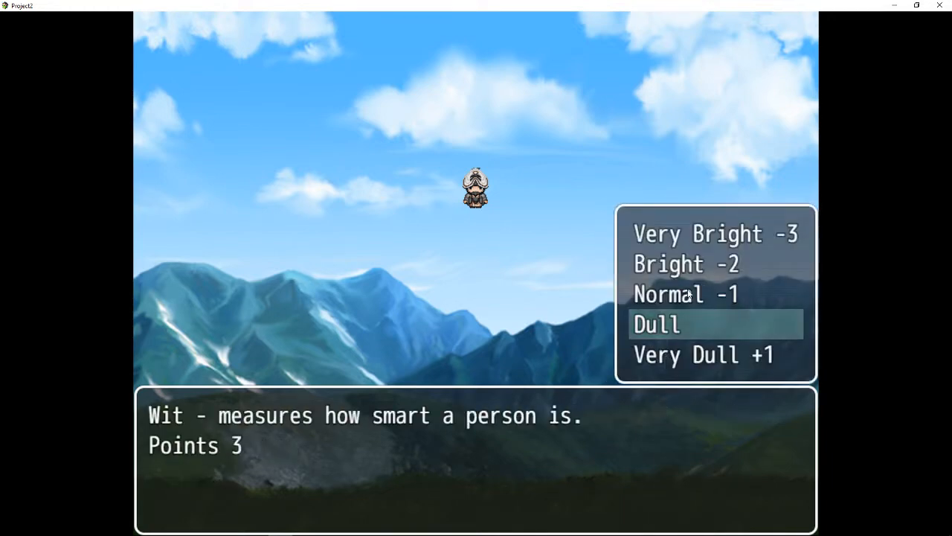
{"action": "left_click", "coordinate": [688, 295]}
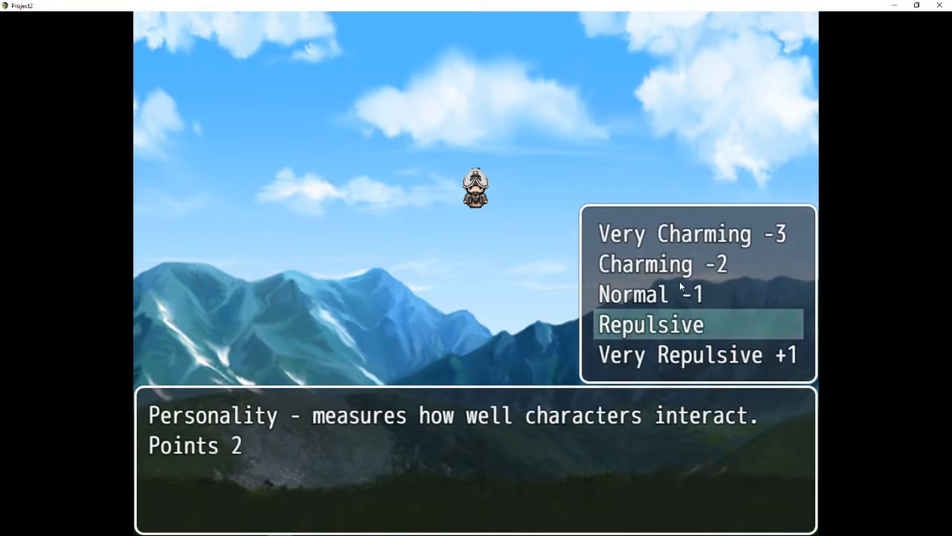
{"action": "left_click", "coordinate": [671, 288]}
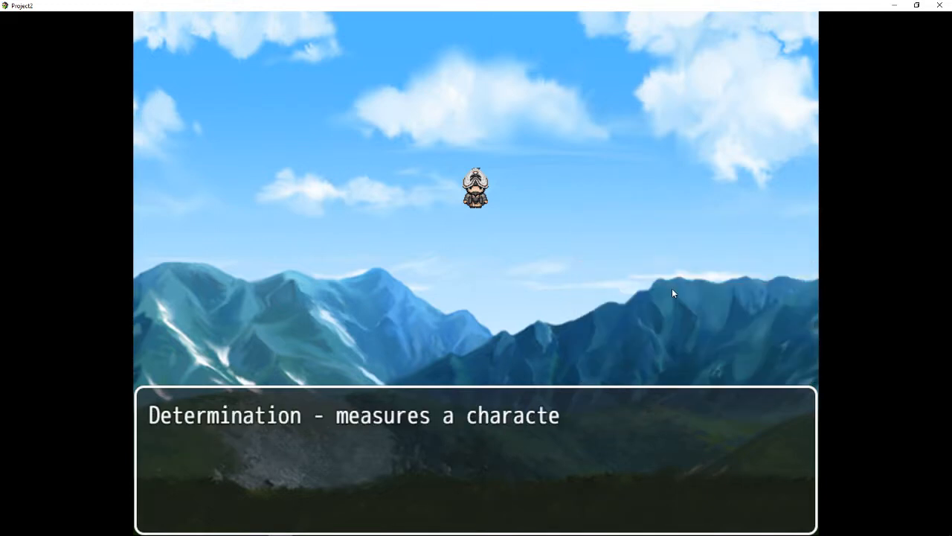
{"action": "left_click", "coordinate": [658, 294]}
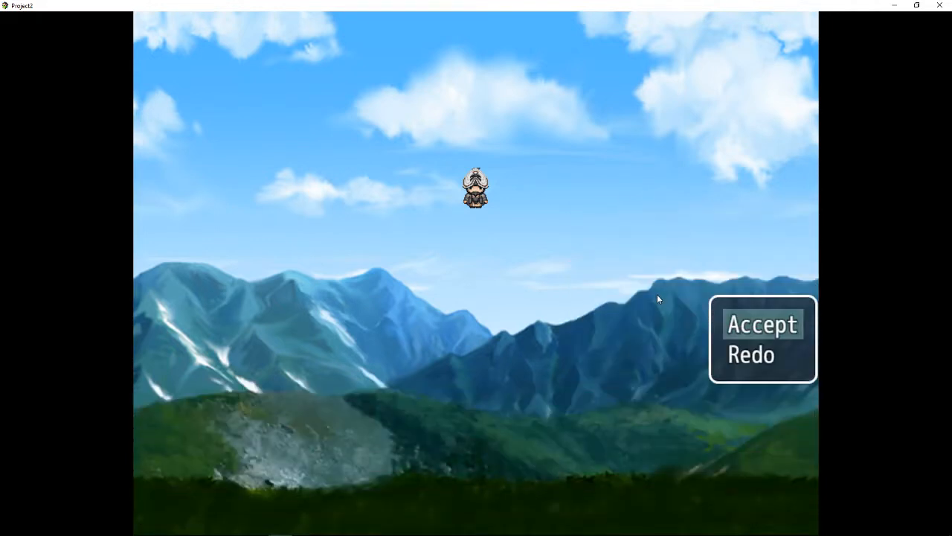
{"action": "left_click", "coordinate": [758, 326]}
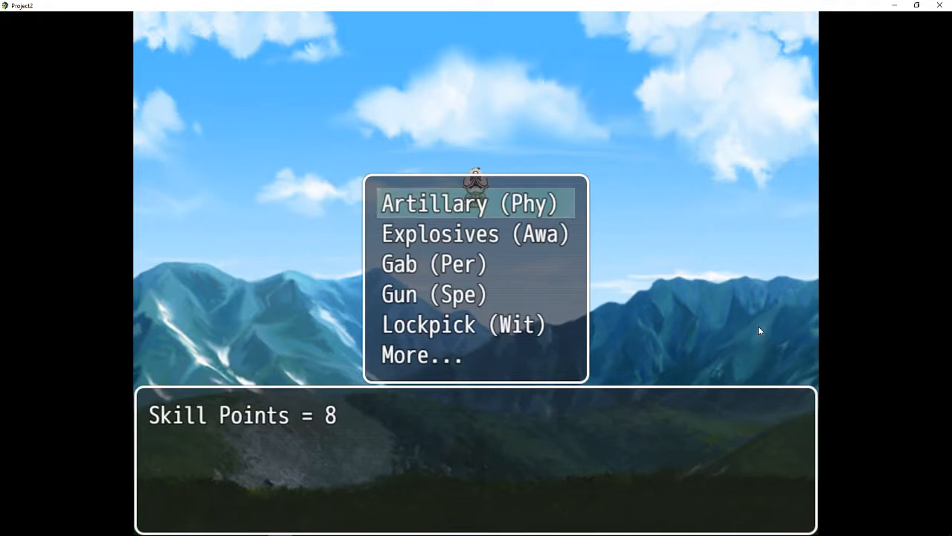
- Spend all eight skill points on Artillary (Phy), and choose the brass knuckles as the weapon on the tutorial map
{"action": "left_click", "coordinate": [446, 205]}
{"action": "left_click", "coordinate": [445, 206]}
{"action": "left_click", "coordinate": [446, 205]}
{"action": "left_click", "coordinate": [446, 205]}
{"action": "left_click", "coordinate": [445, 205]}
{"action": "left_click", "coordinate": [446, 205]}
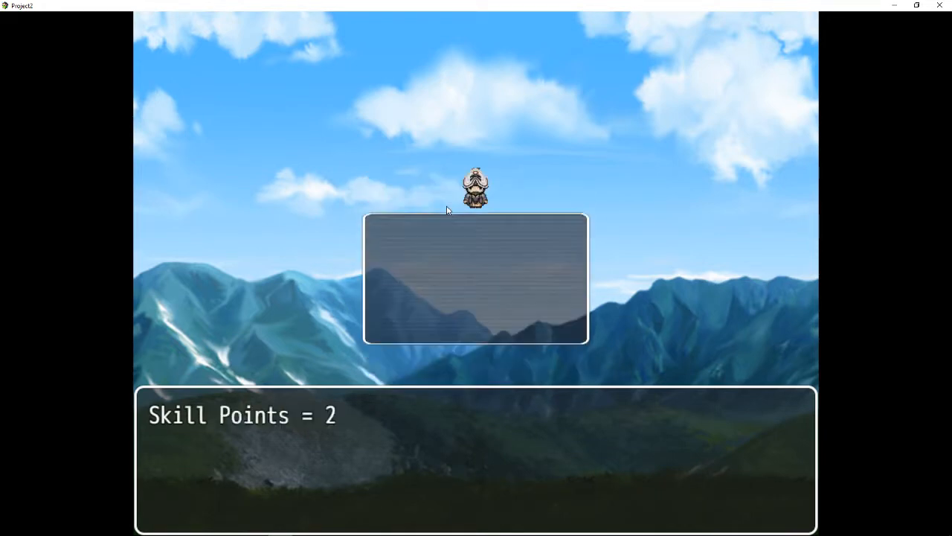
{"action": "left_click", "coordinate": [447, 208]}
{"action": "left_click", "coordinate": [447, 208]}
{"action": "left_click", "coordinate": [481, 330]}
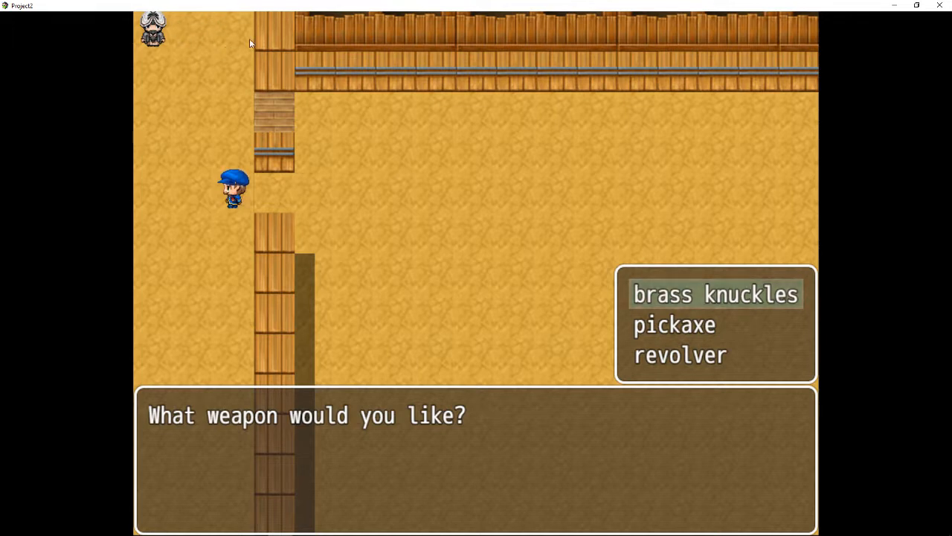
{"action": "left_click", "coordinate": [698, 294]}
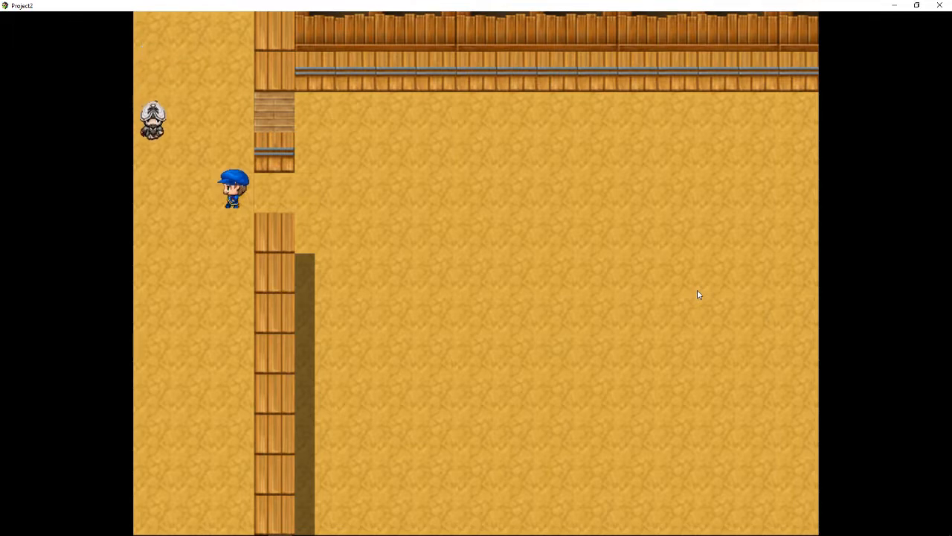